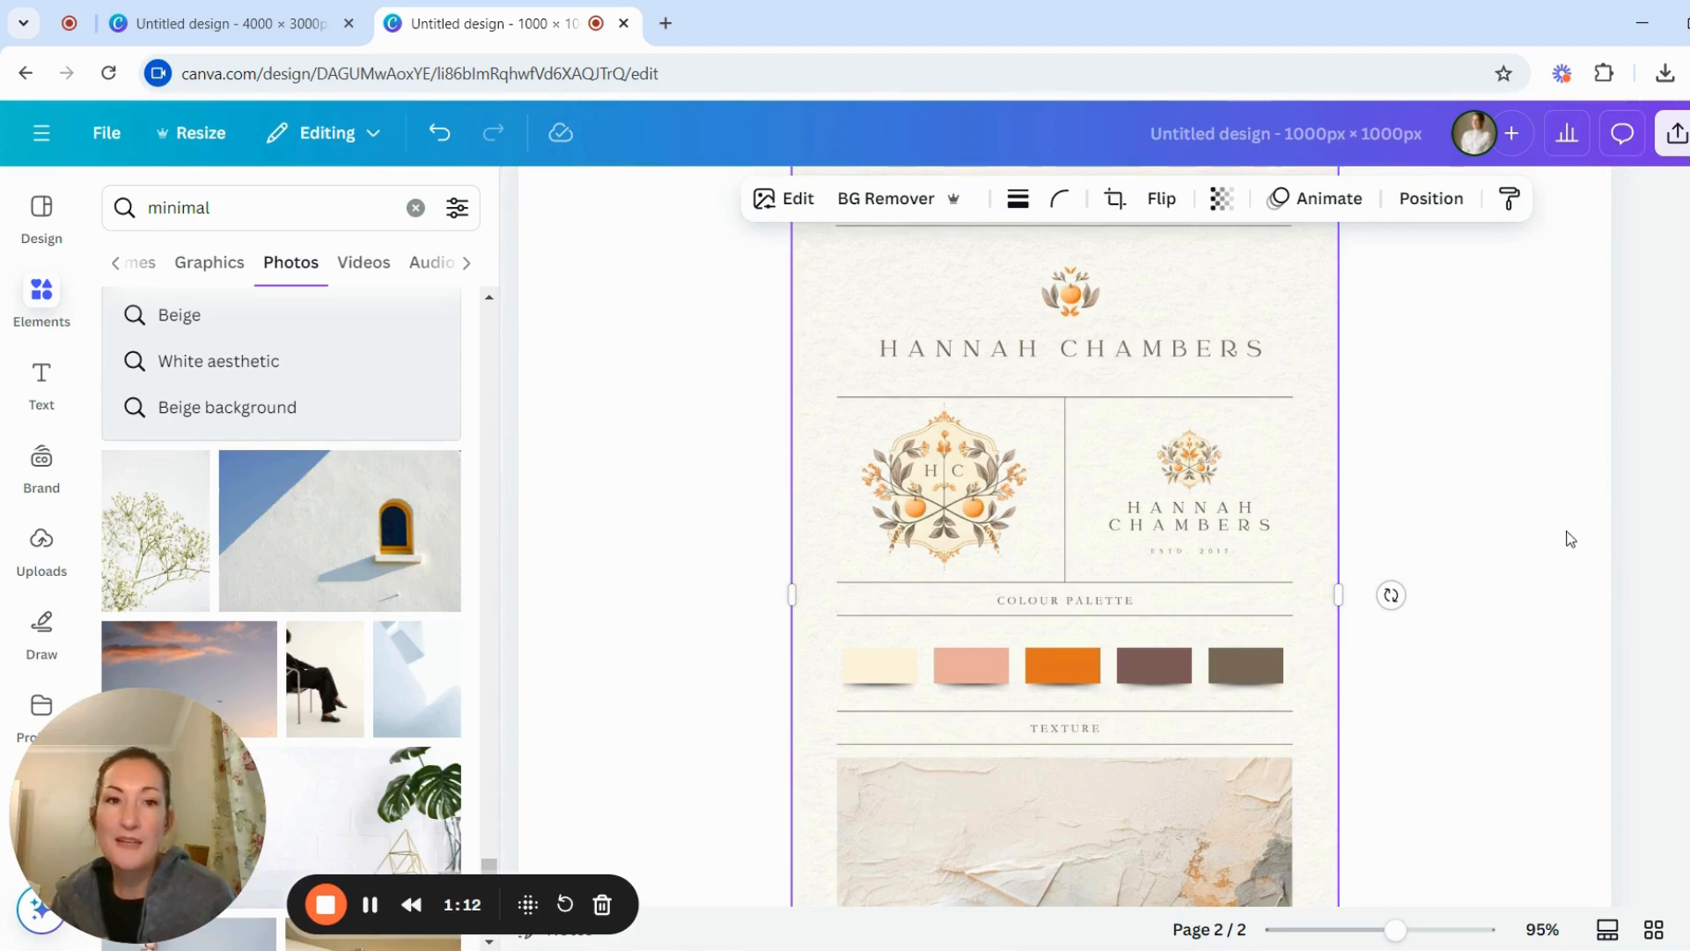
- Examine the logos, colour palette, texture and fonts of the brand board on page 2
scroll(1506, 423, up, 3)
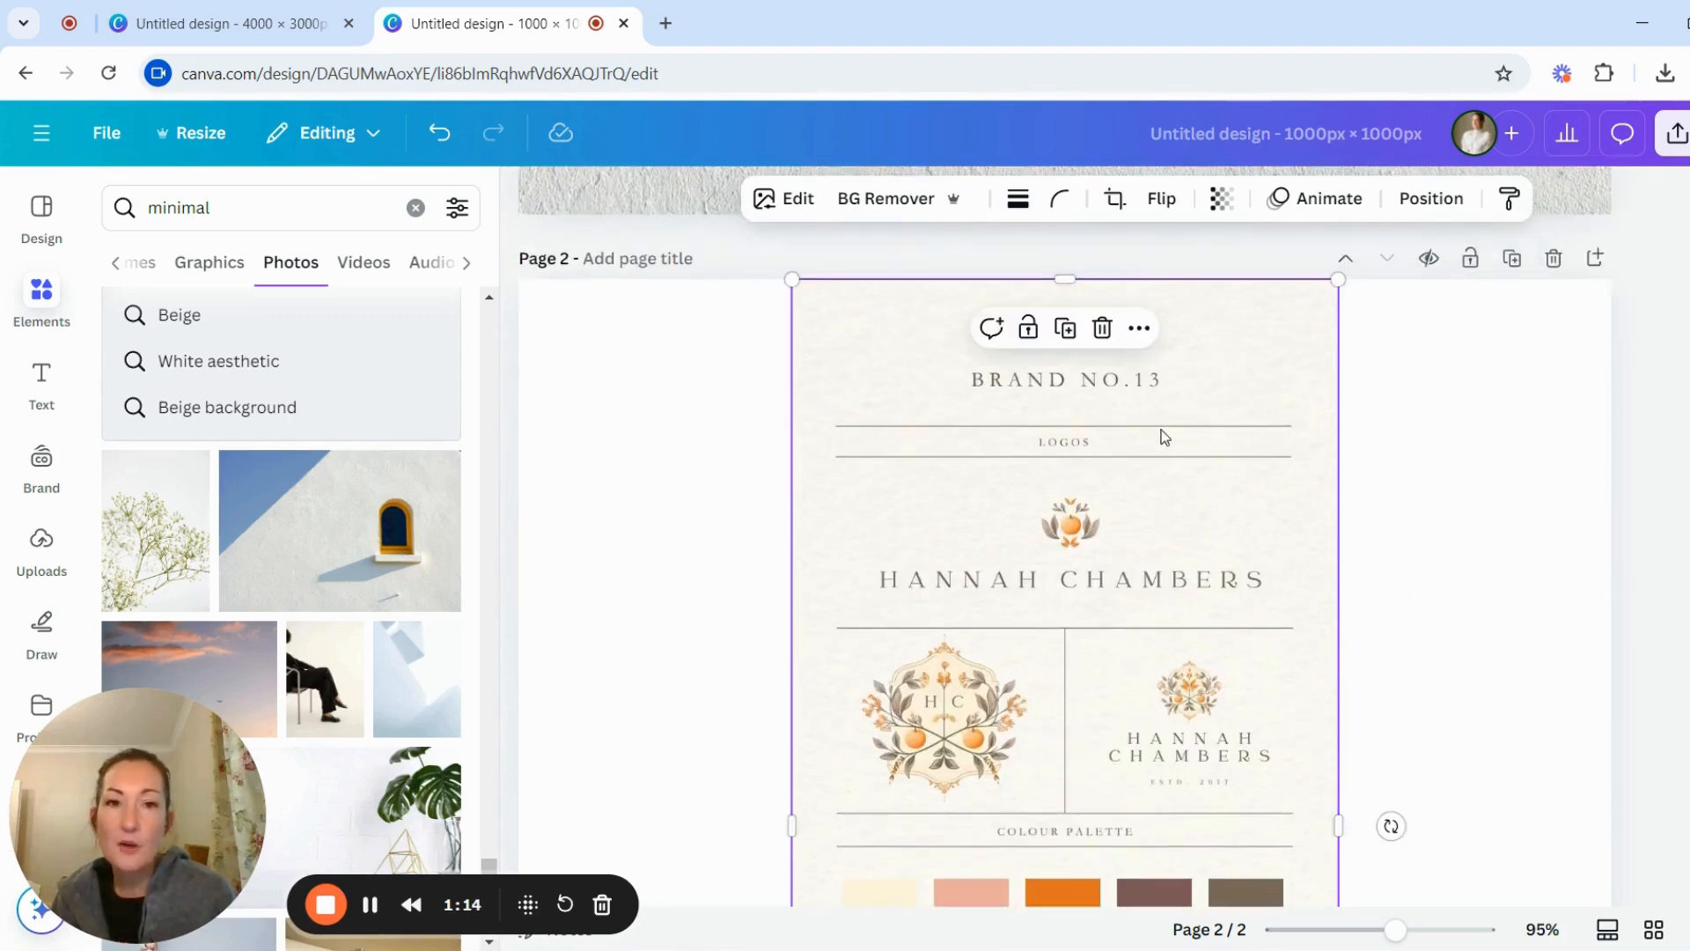
scroll(1158, 436, down, 3)
scroll(1167, 384, down, 4)
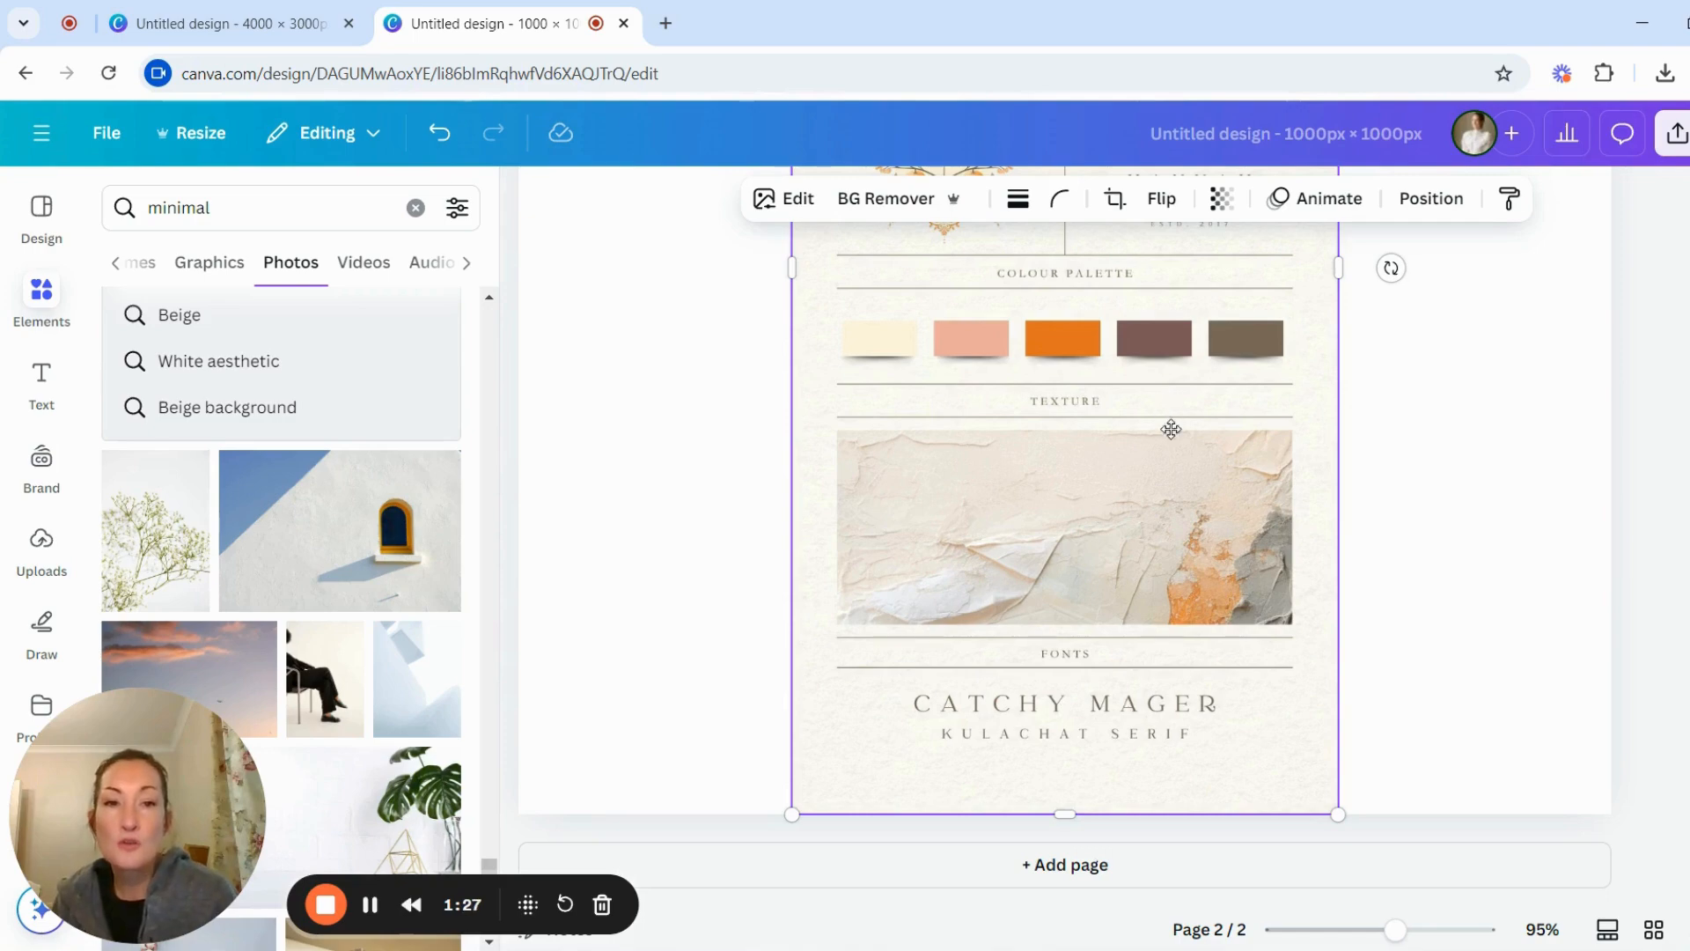
scroll(1208, 483, up, 4)
scroll(1207, 483, up, 10)
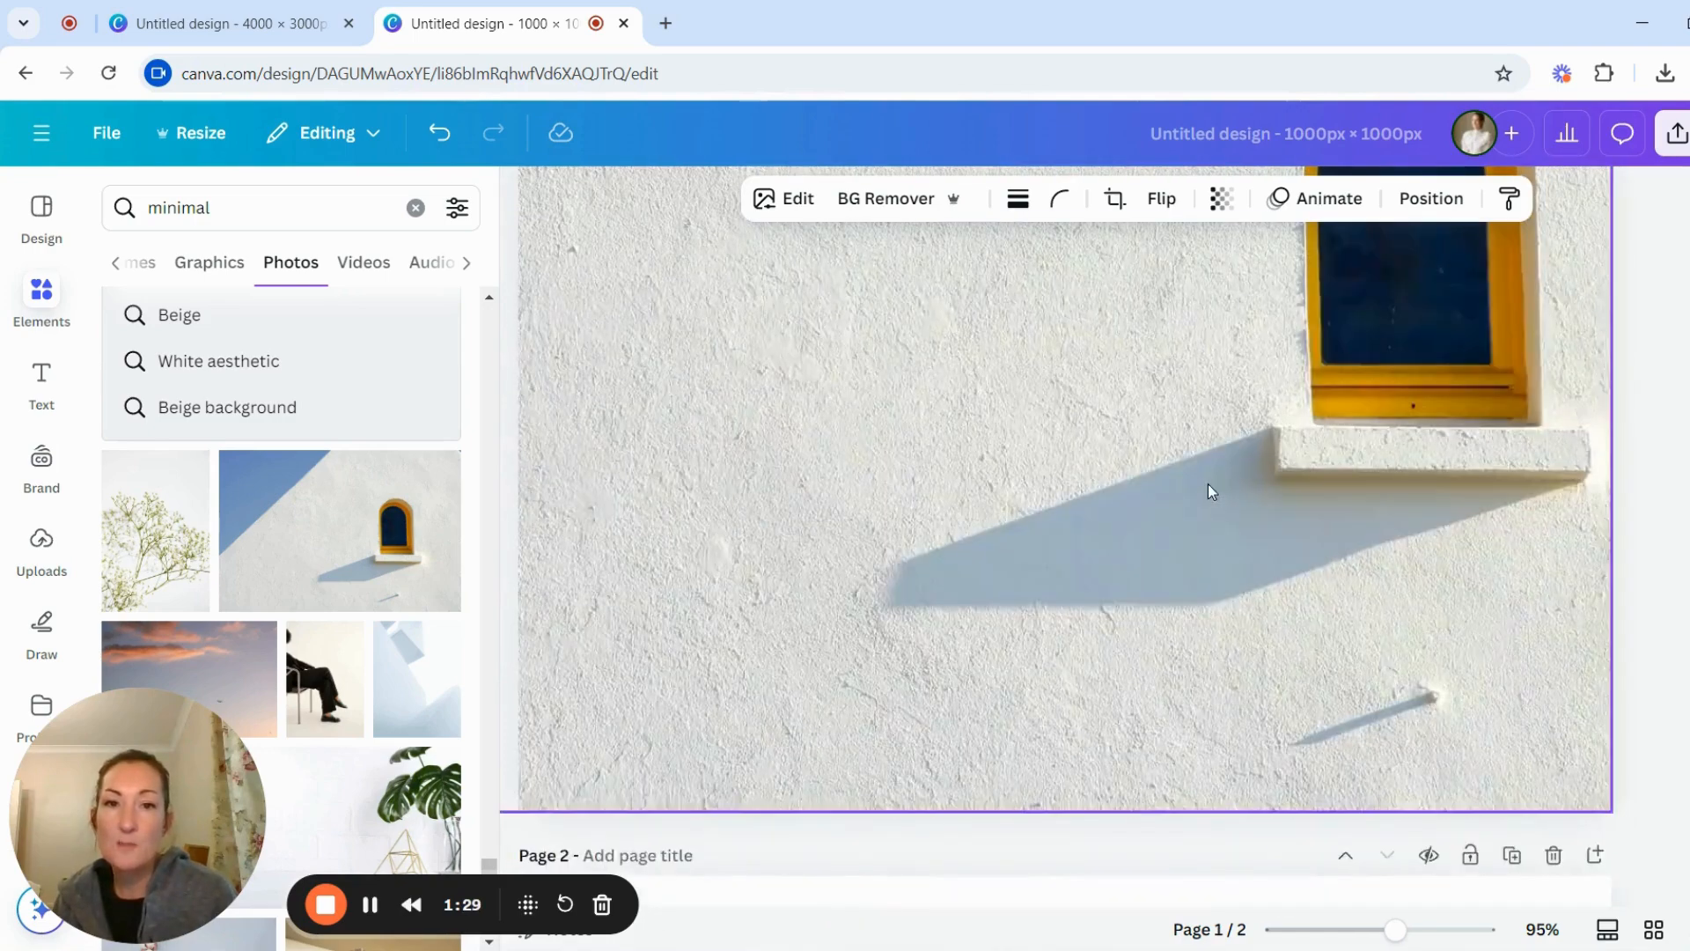
drag(1384, 932, 1376, 929)
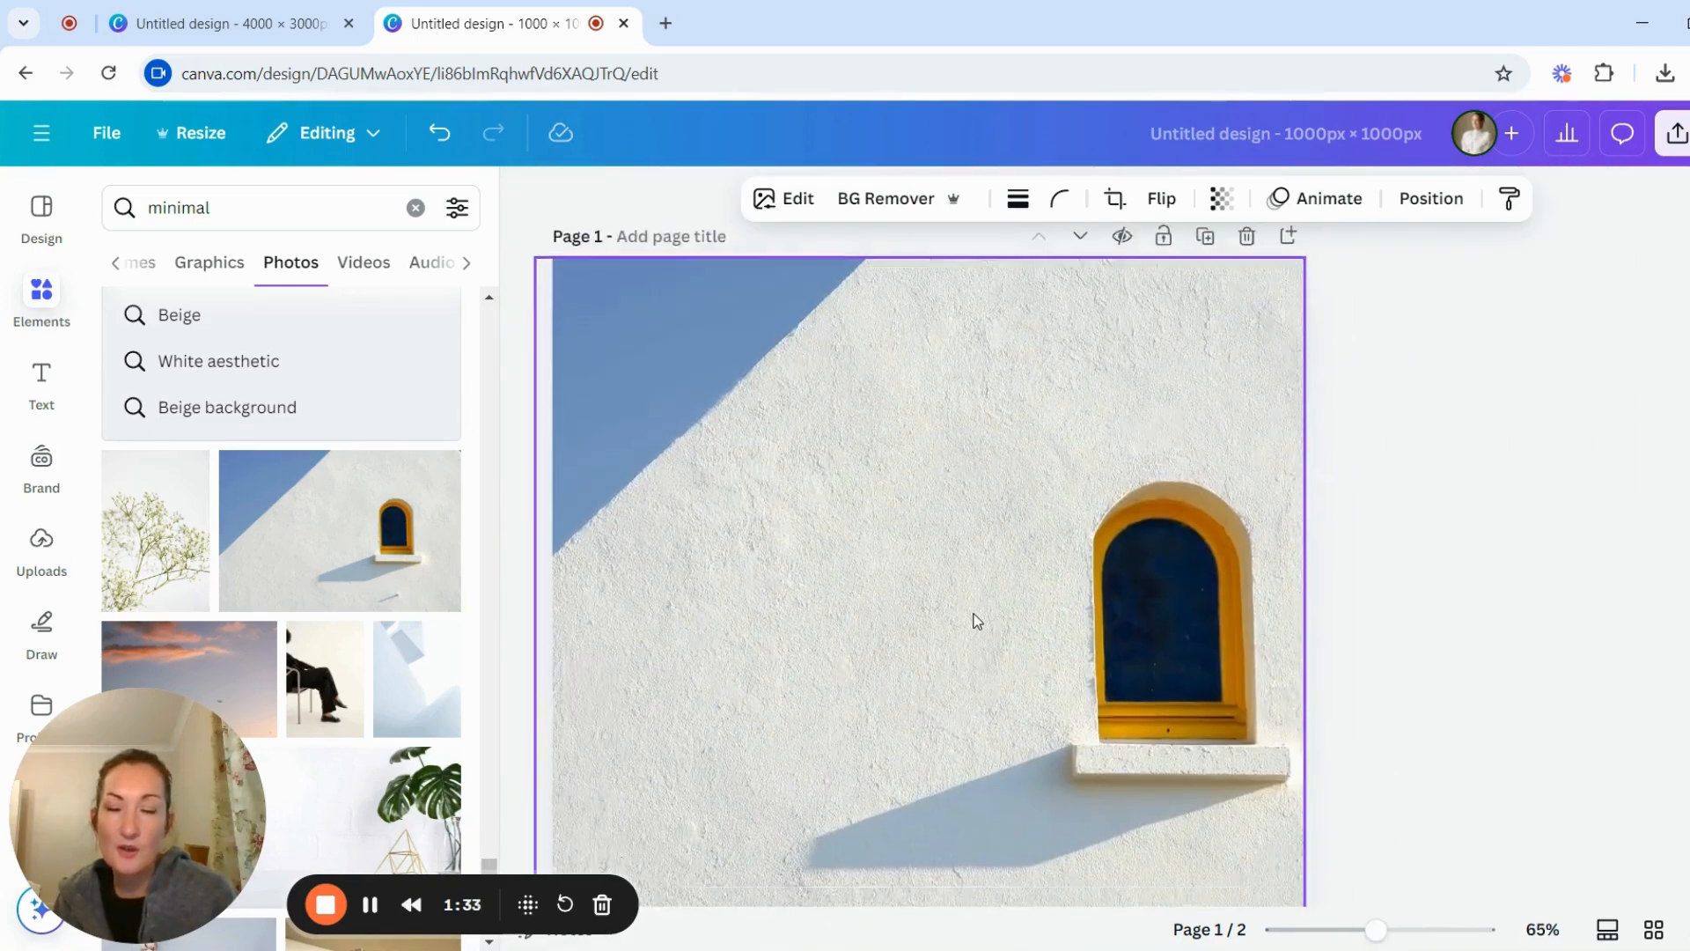
scroll(973, 616, down, 12)
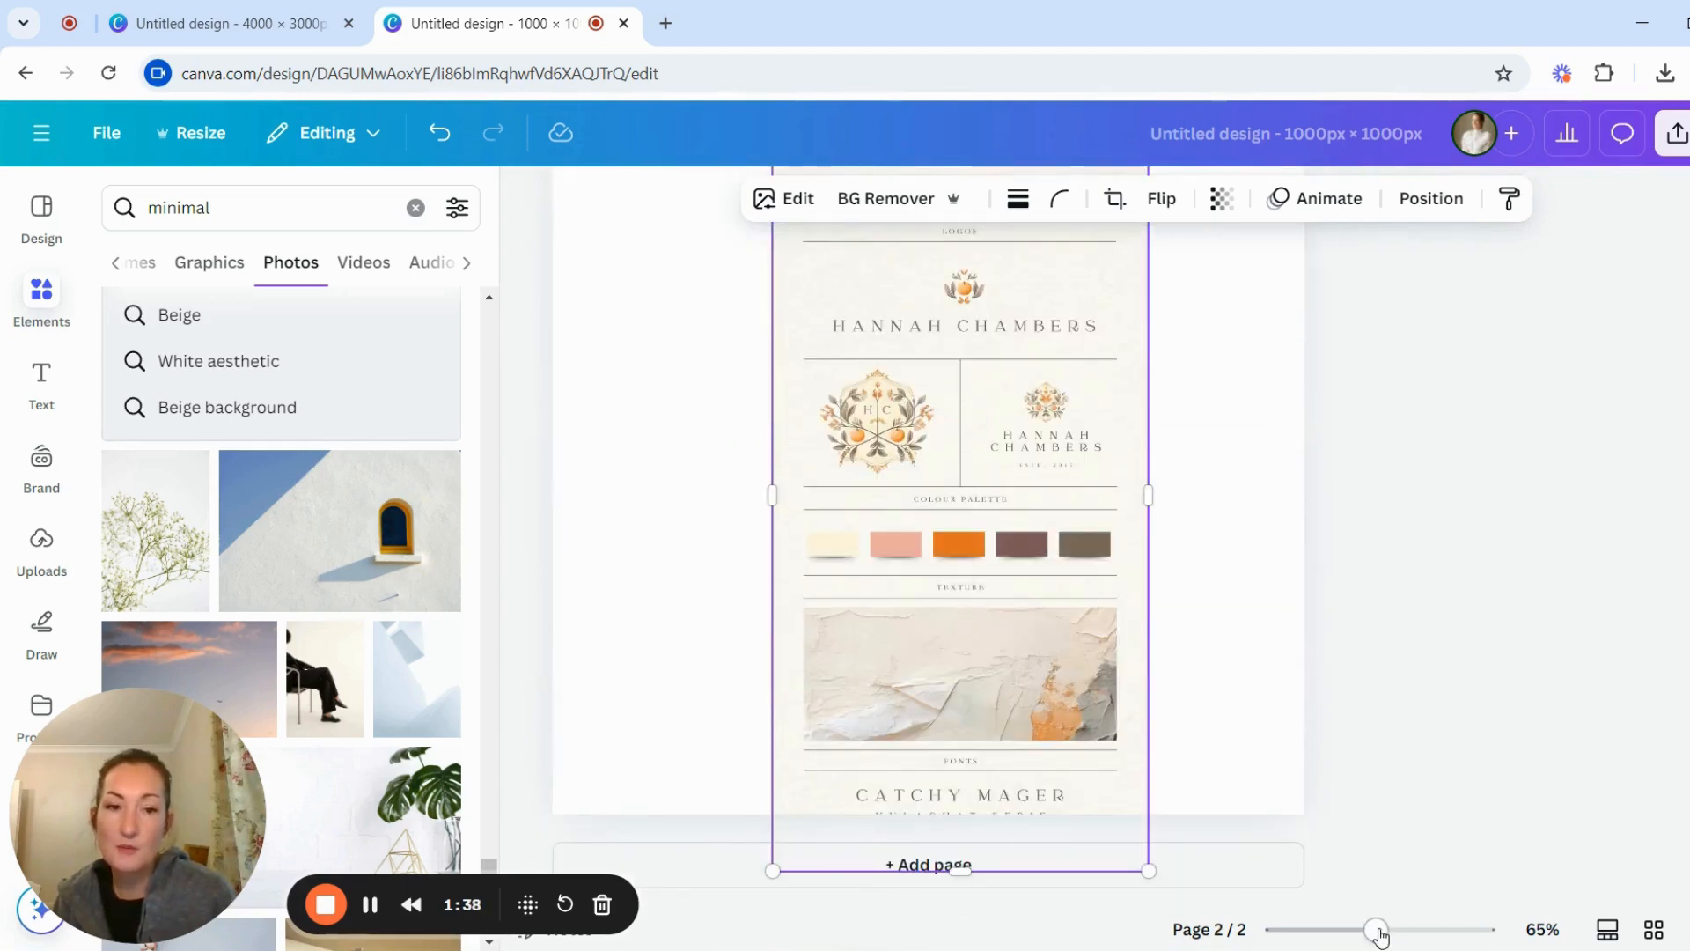
drag(1376, 931, 1413, 932)
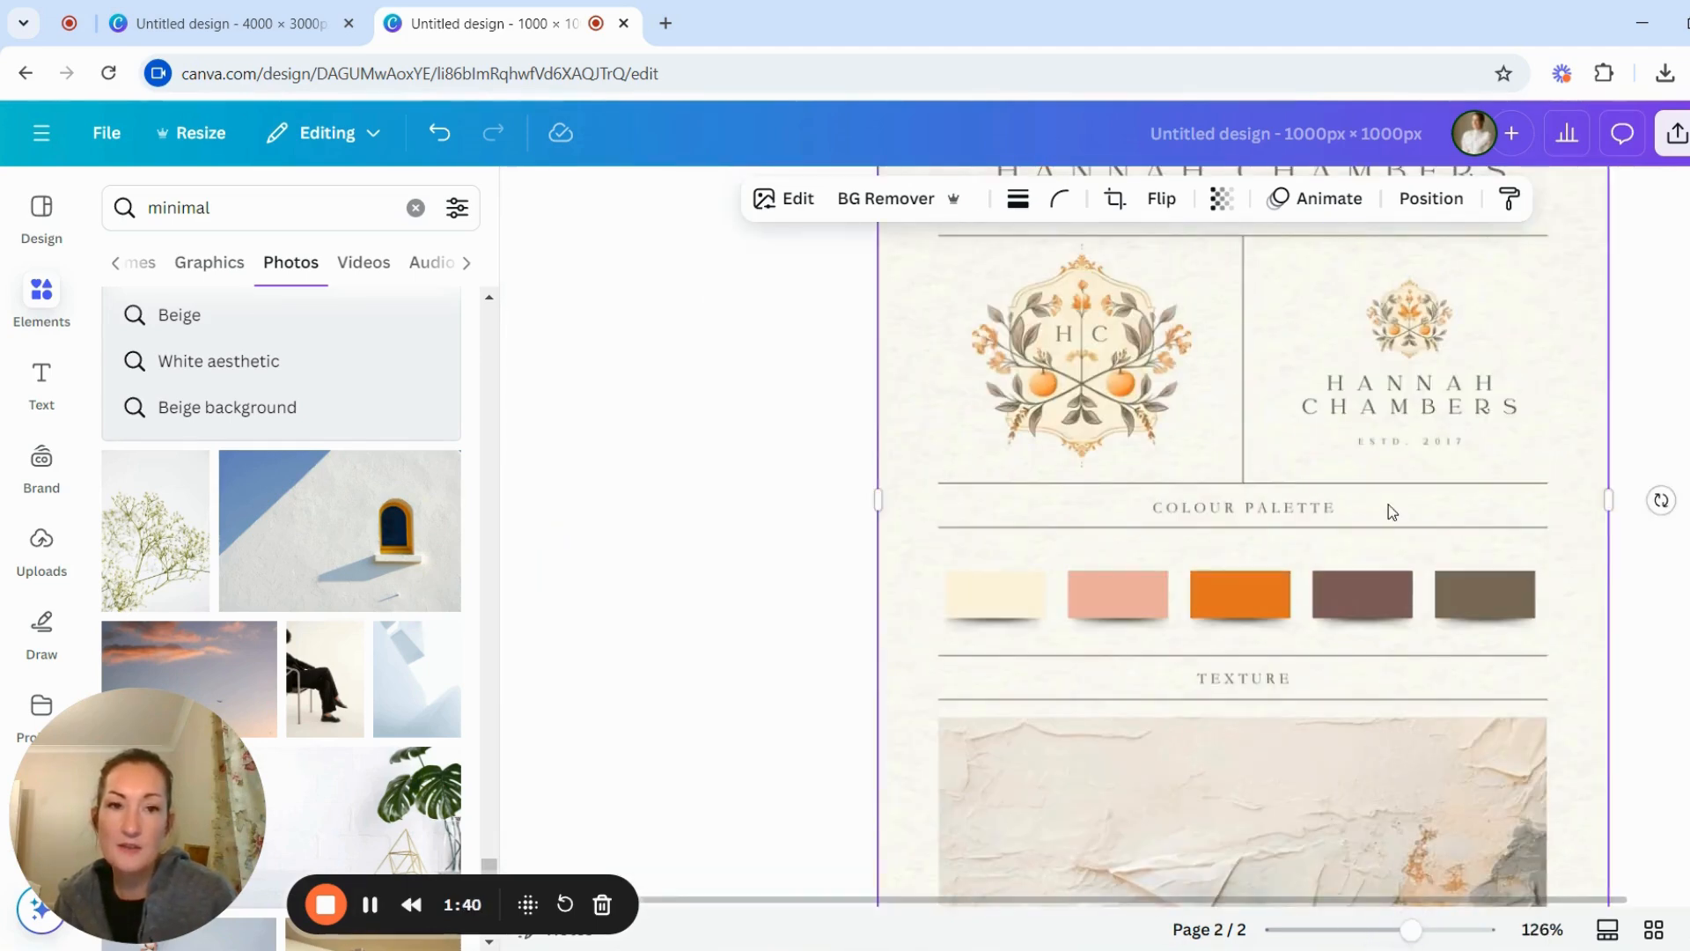
scroll(1388, 505, right, 3)
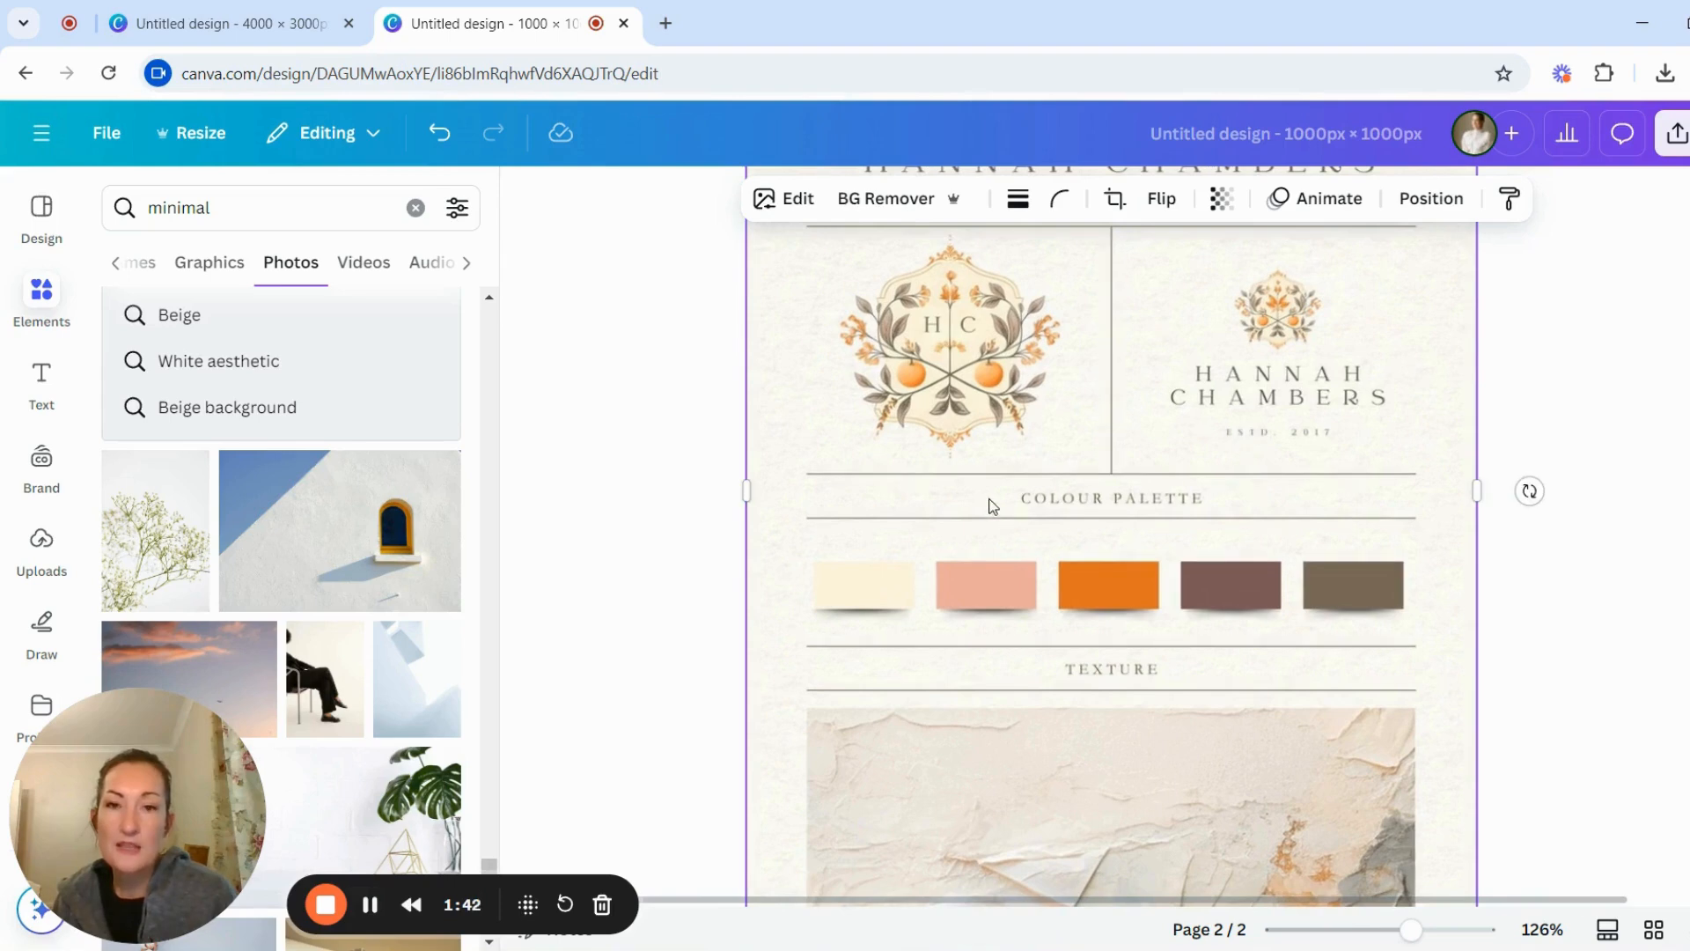
scroll(992, 504, up, 2)
scroll(1244, 399, up, 2)
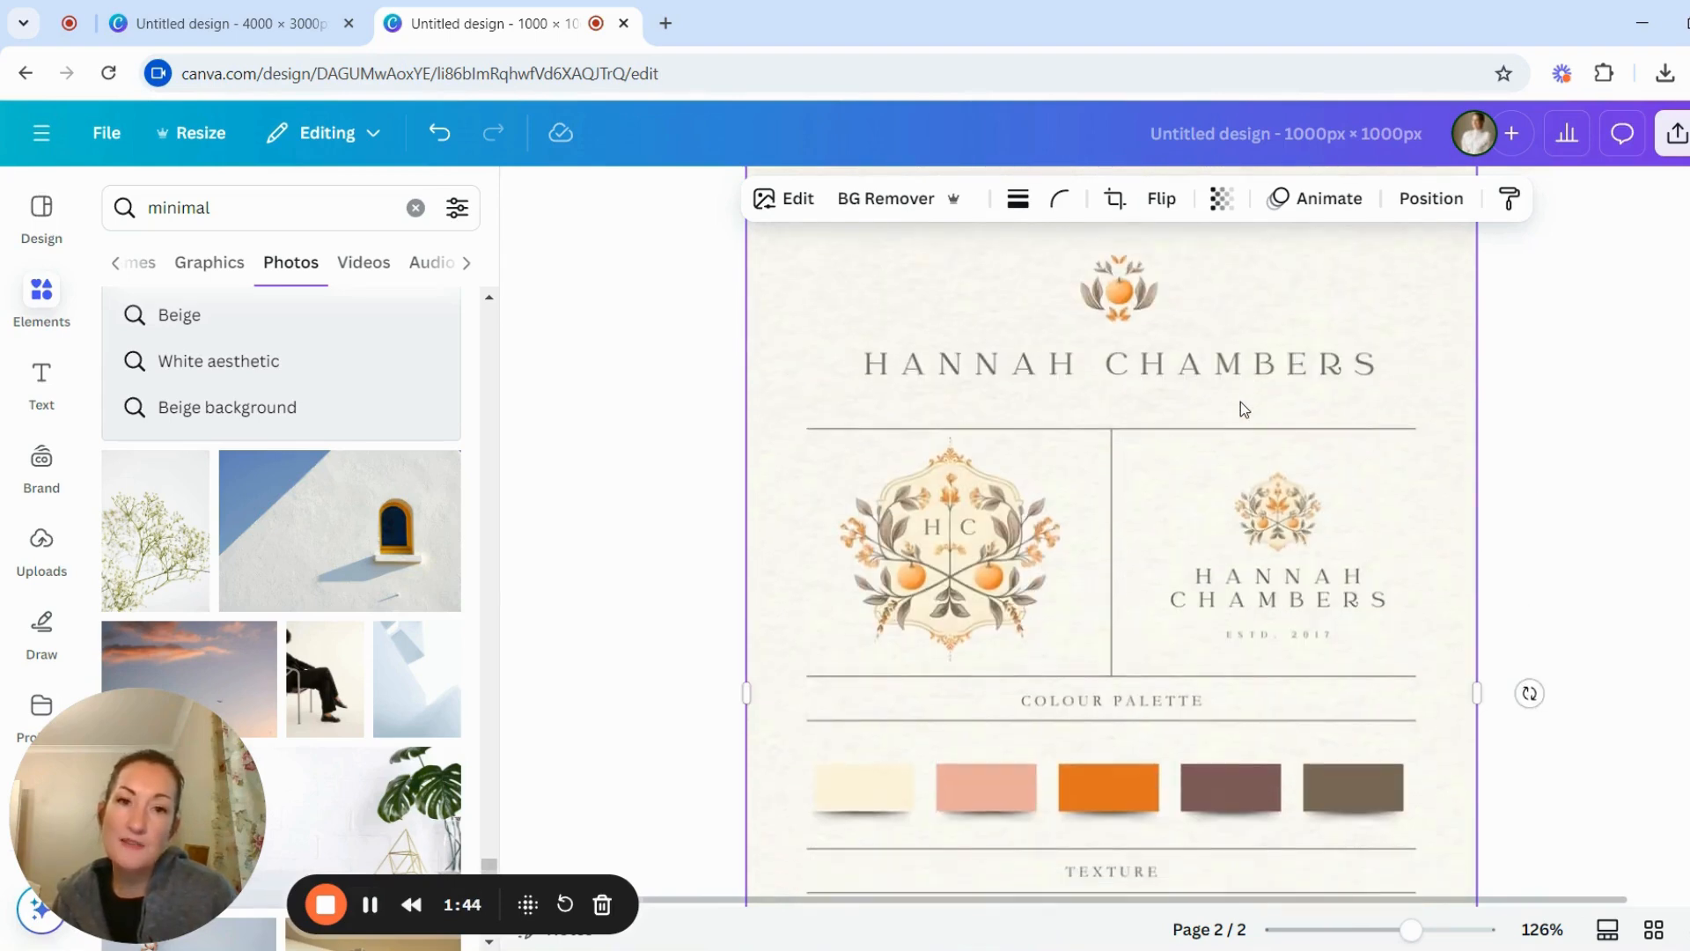
scroll(1239, 401, down, 4)
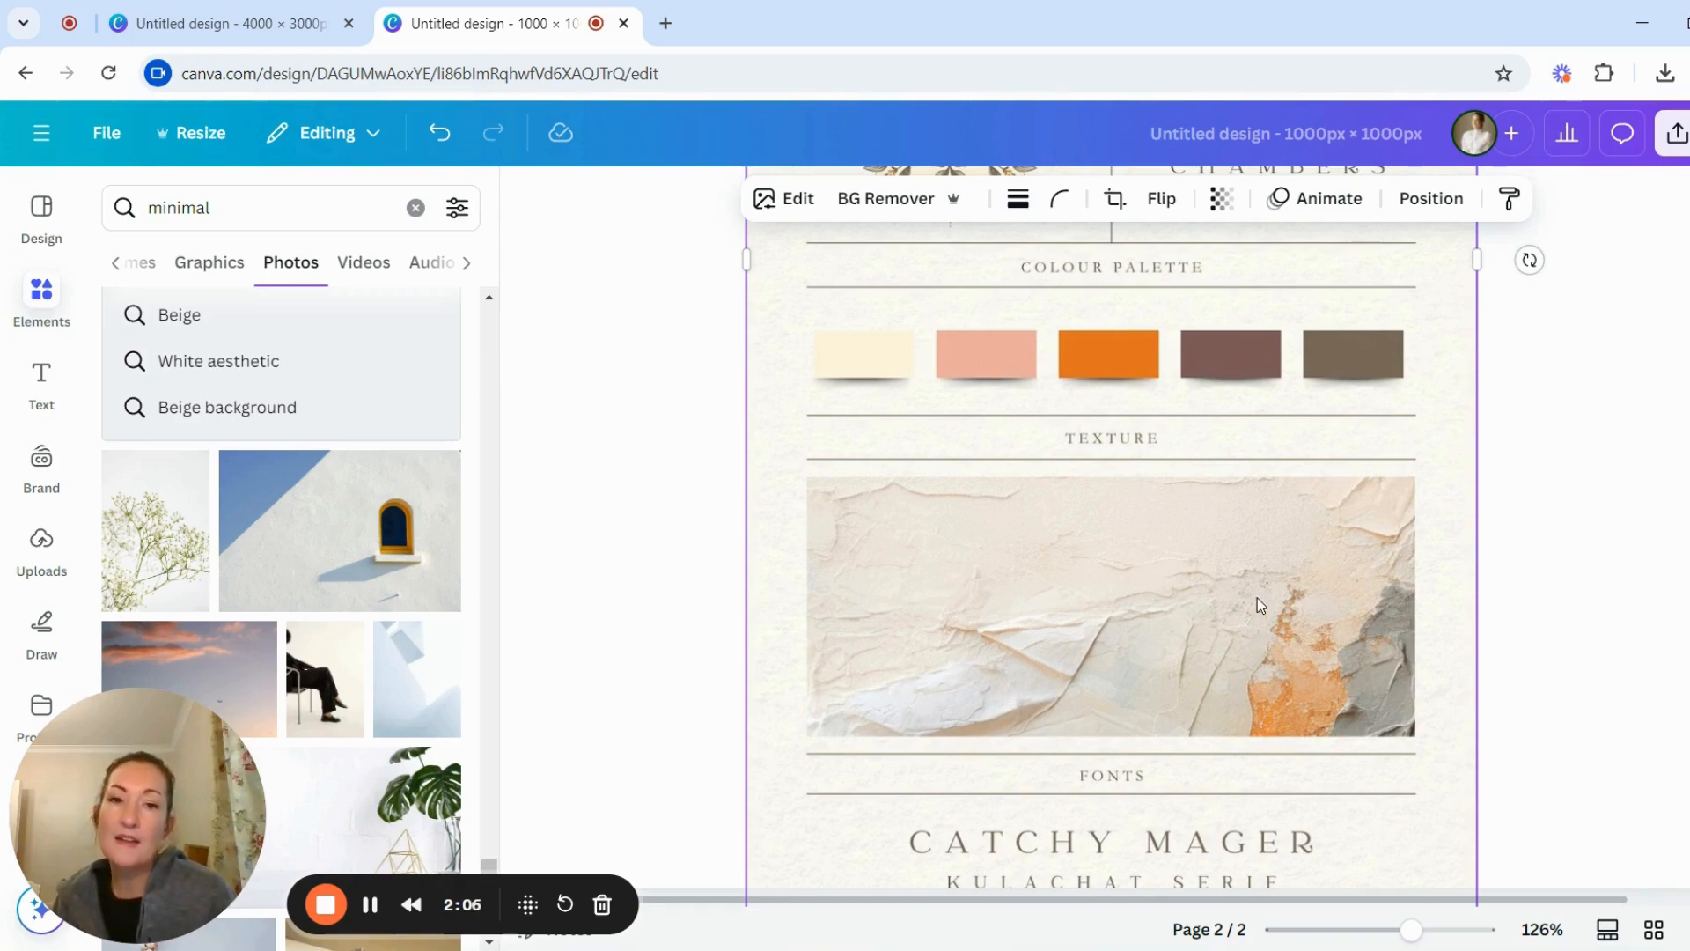
- Compare the window photo on page 1 with the brand board's colours on page 2
scroll(1256, 599, up, 15)
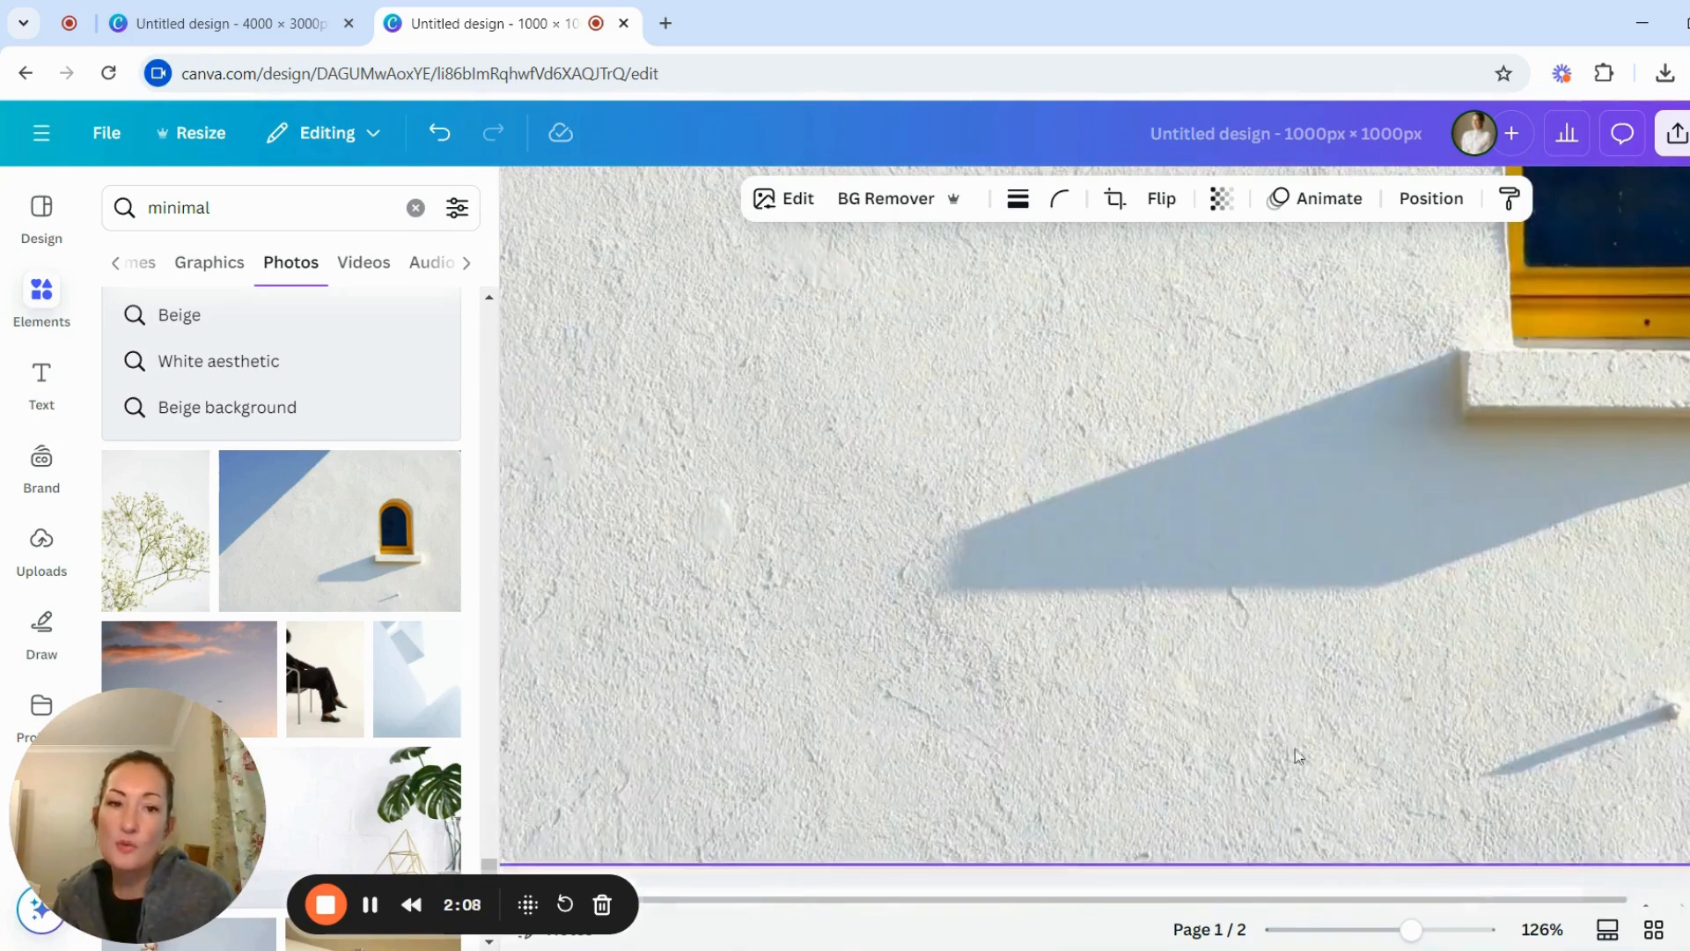
drag(1409, 929, 1371, 928)
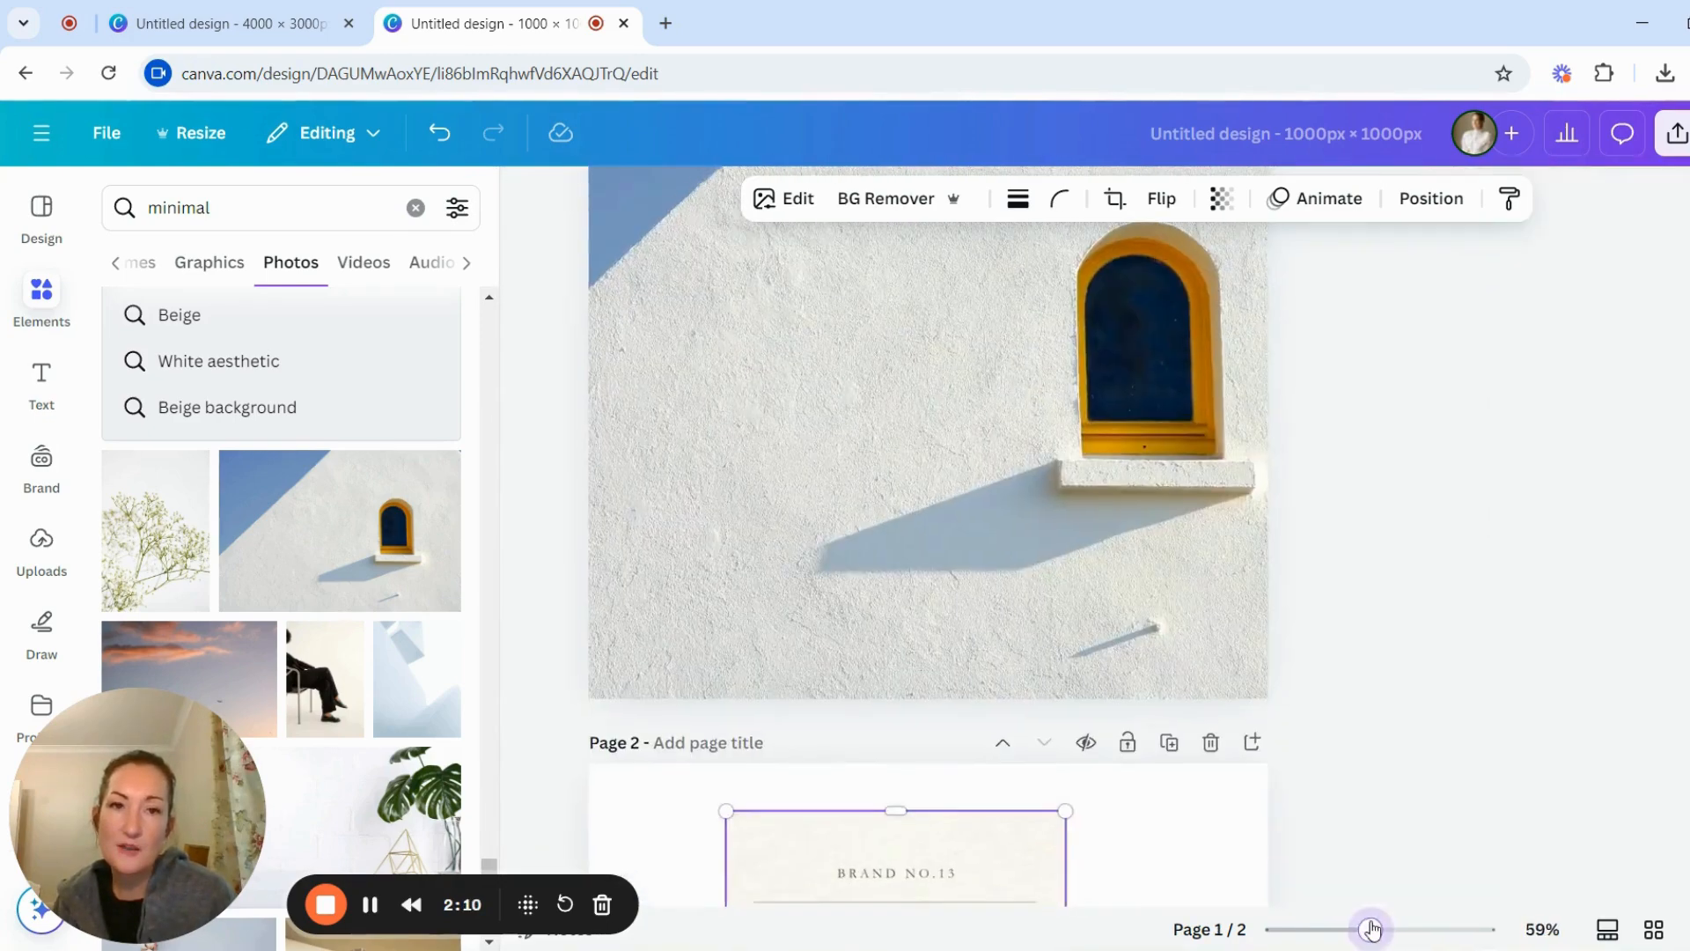
scroll(1290, 660, up, 5)
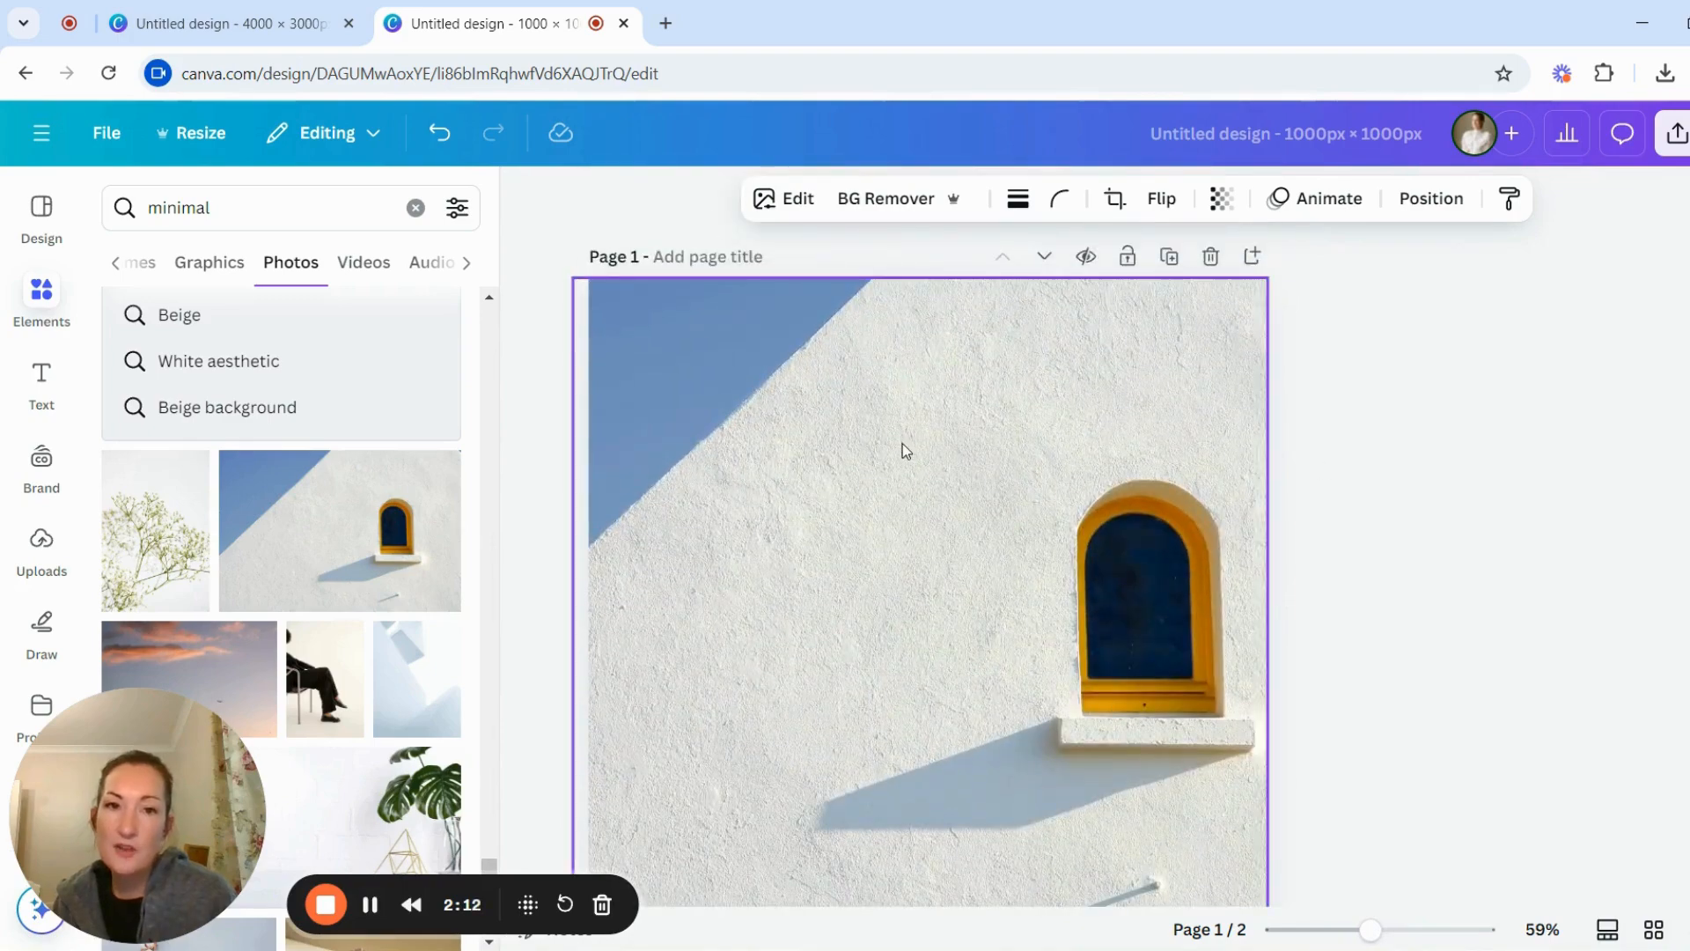
scroll(1070, 466, down, 4)
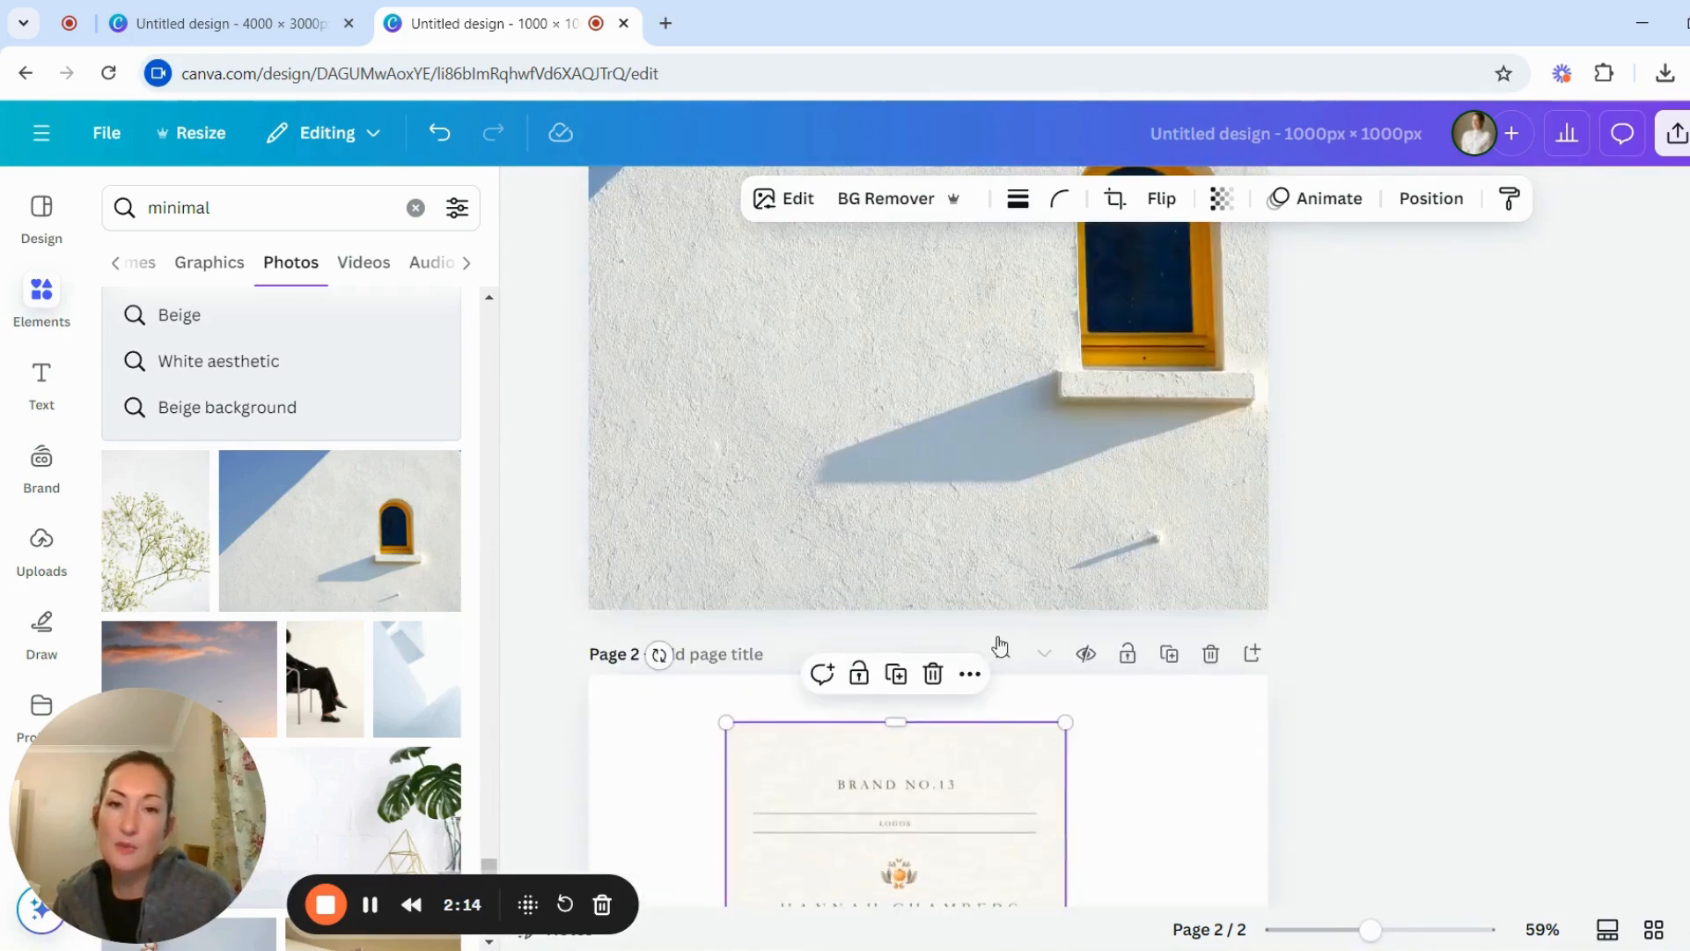
scroll(1017, 510, up, 3)
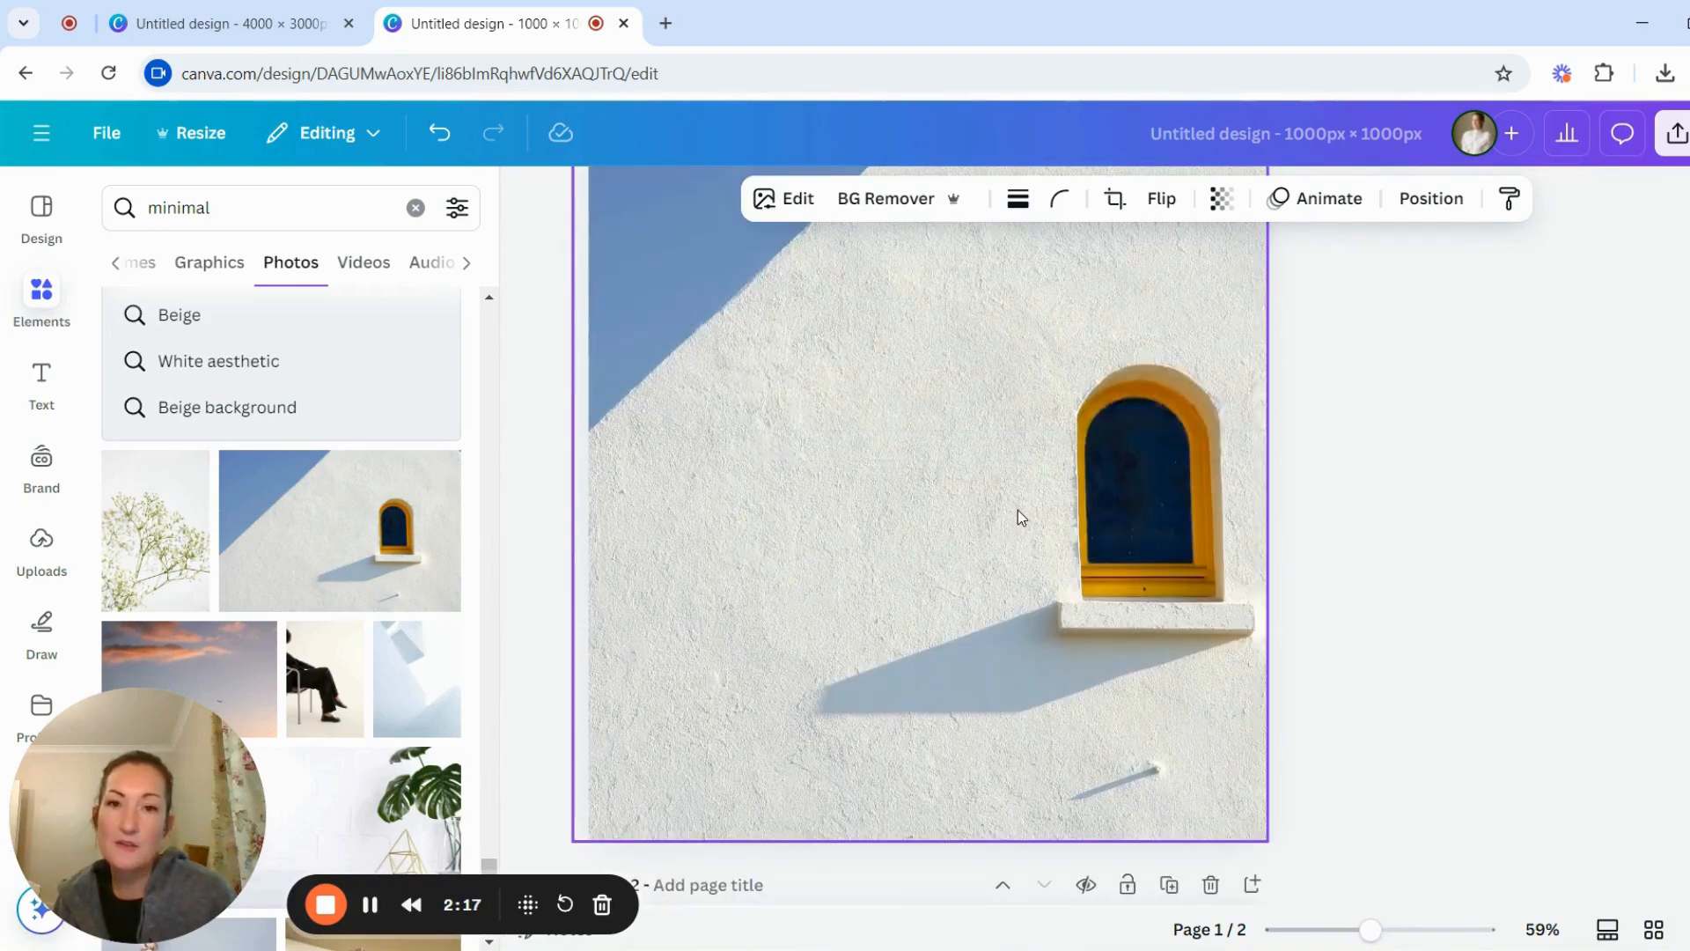
scroll(1017, 510, up, 2)
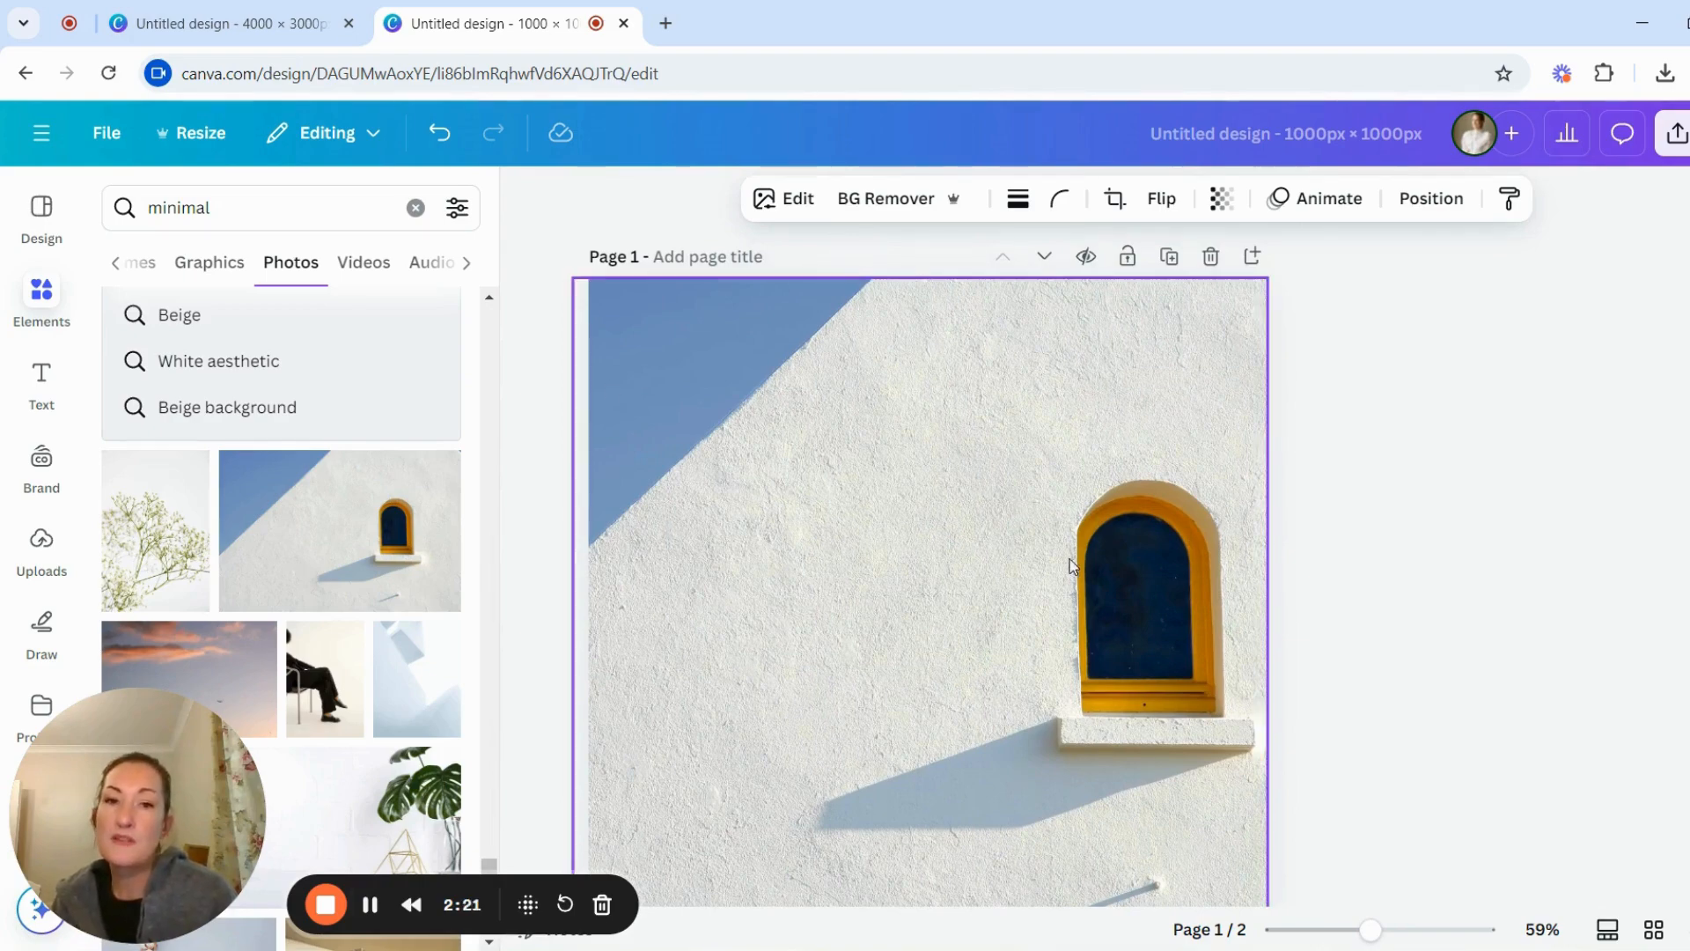
scroll(1069, 547, down, 8)
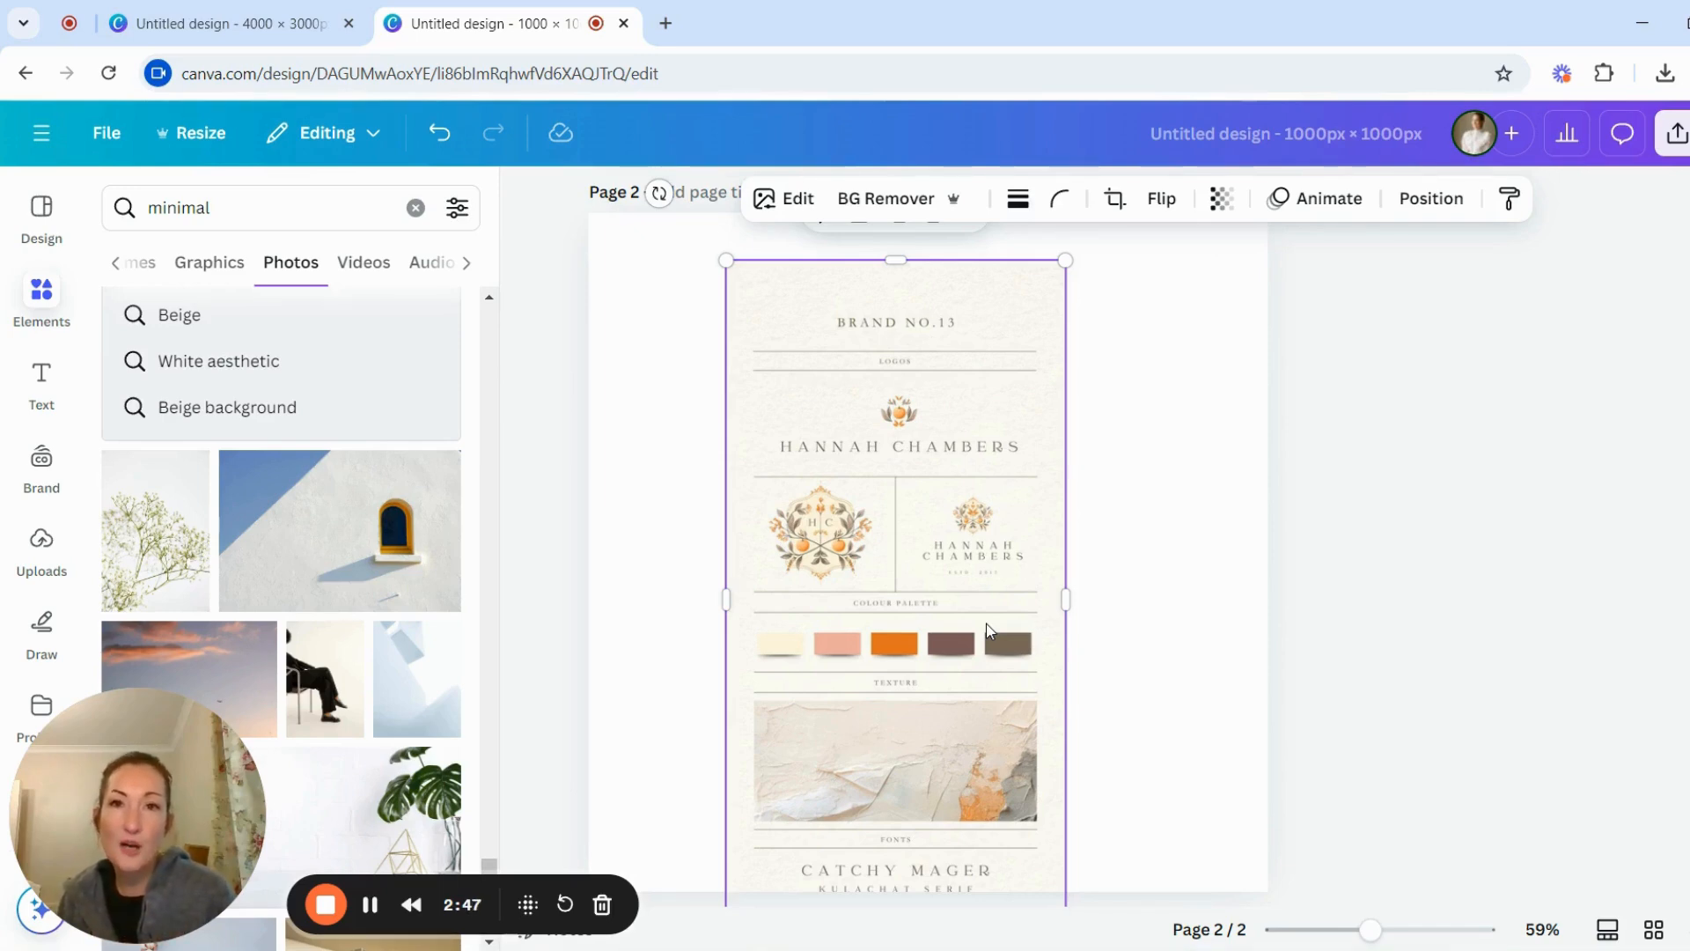
scroll(986, 624, up, 5)
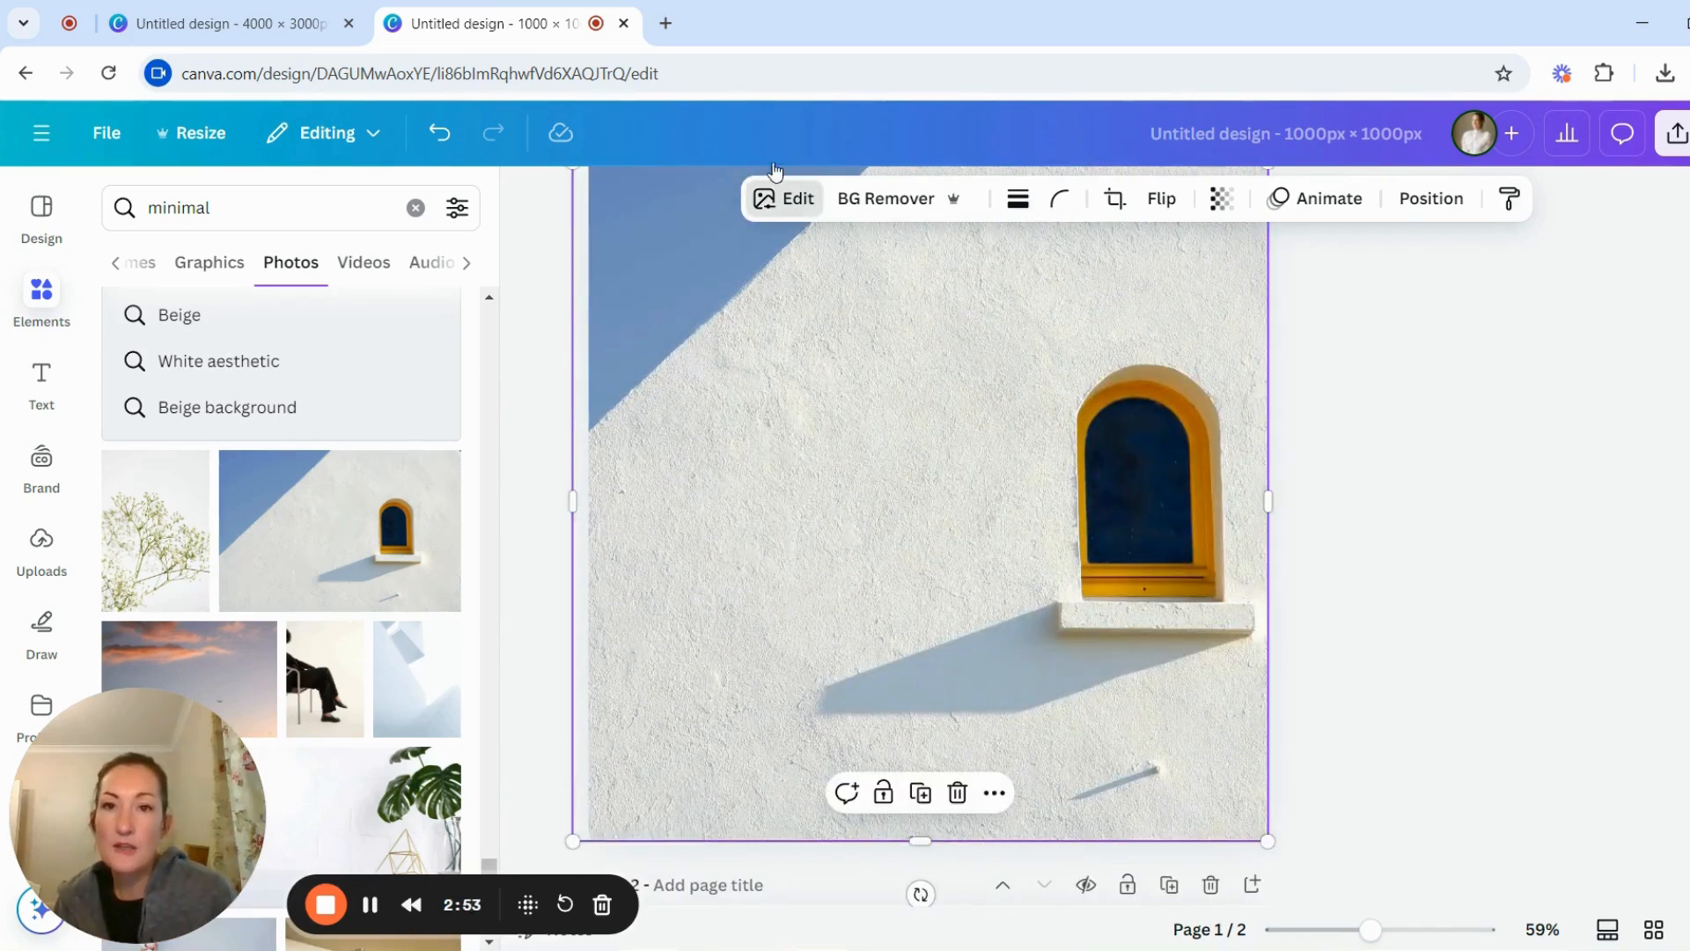
- Open the window photo's adjustment settings and review the white balance, light, colour and texture options
click(786, 203)
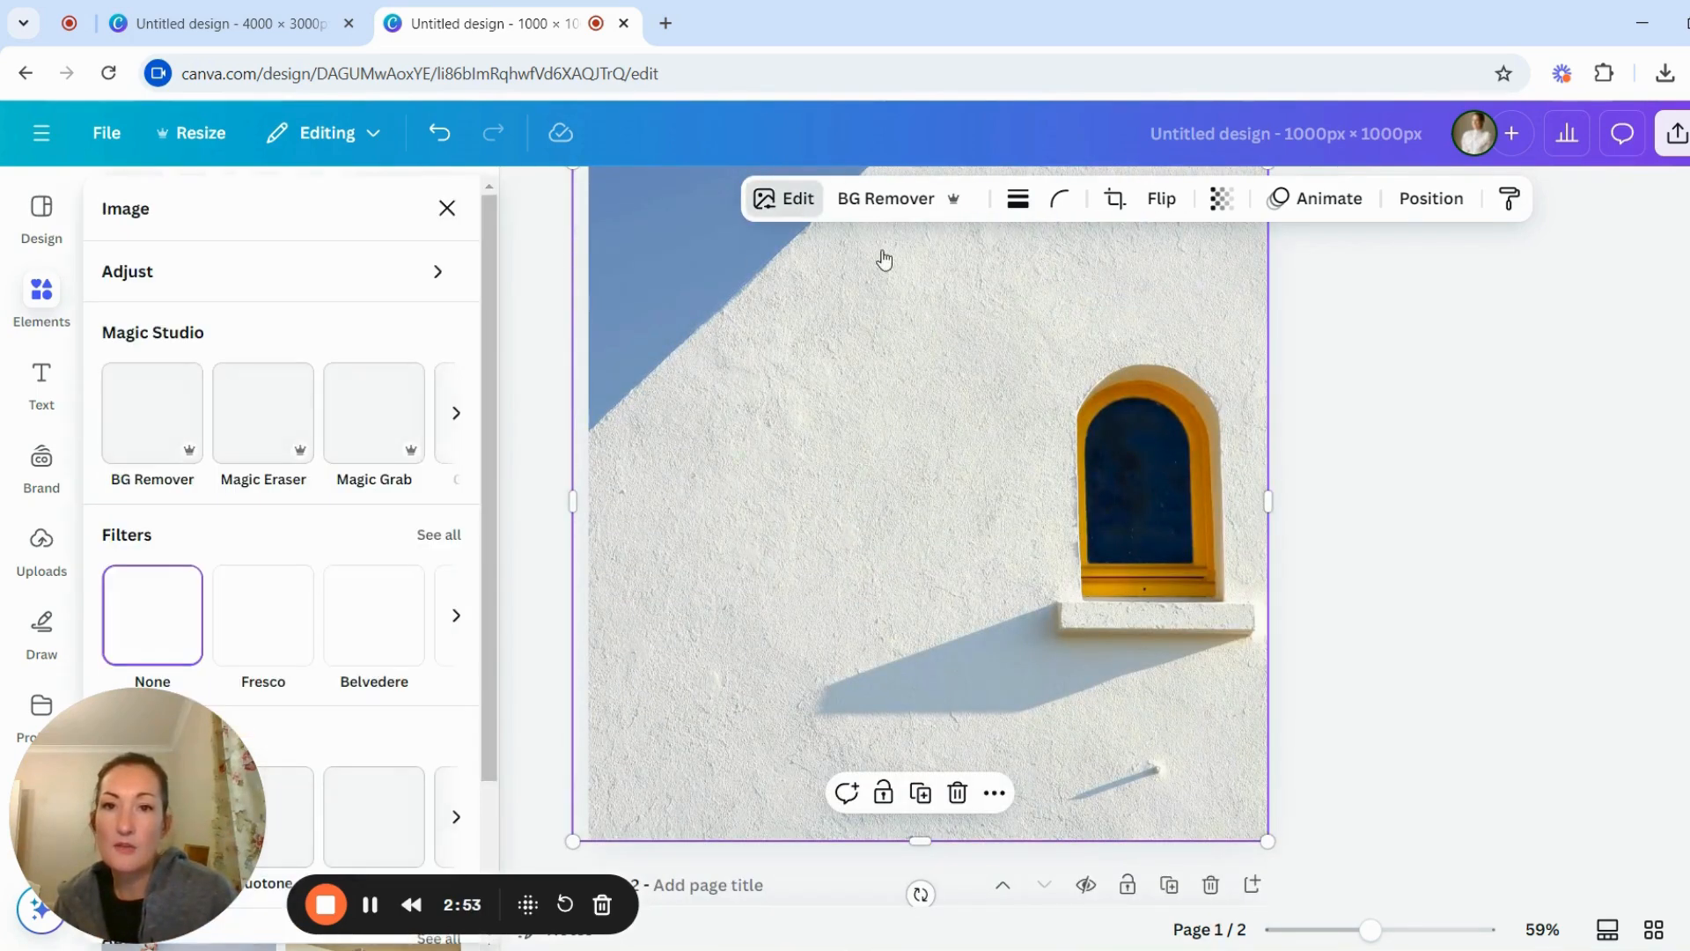
click(173, 276)
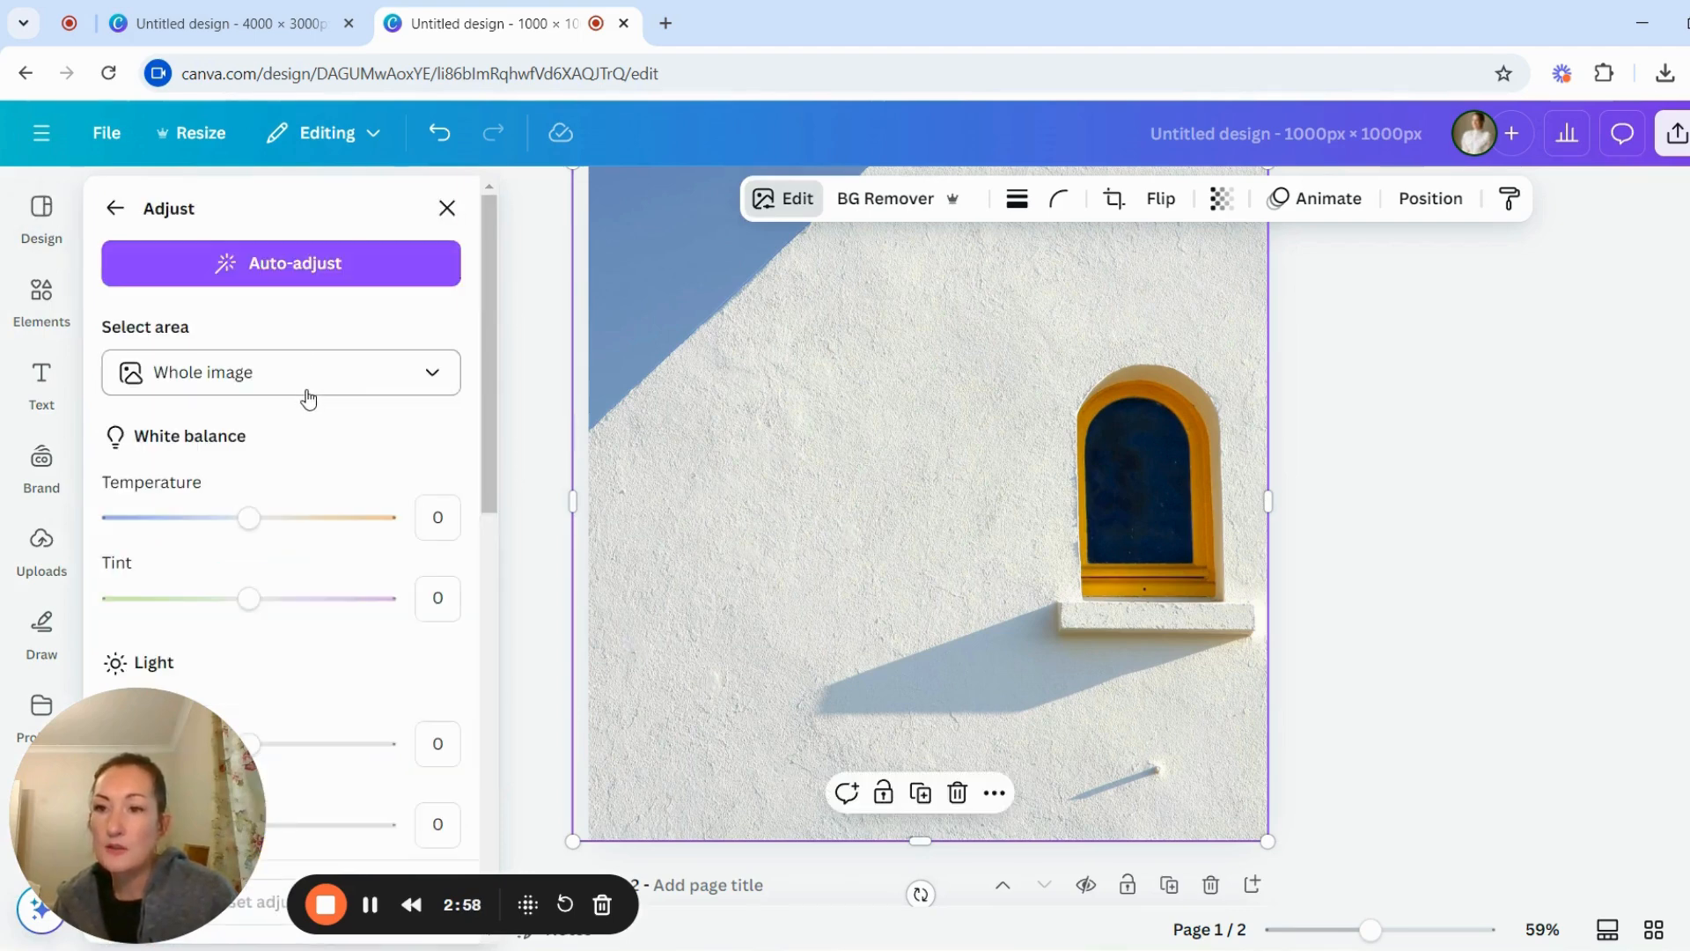
scroll(310, 392, down, 2)
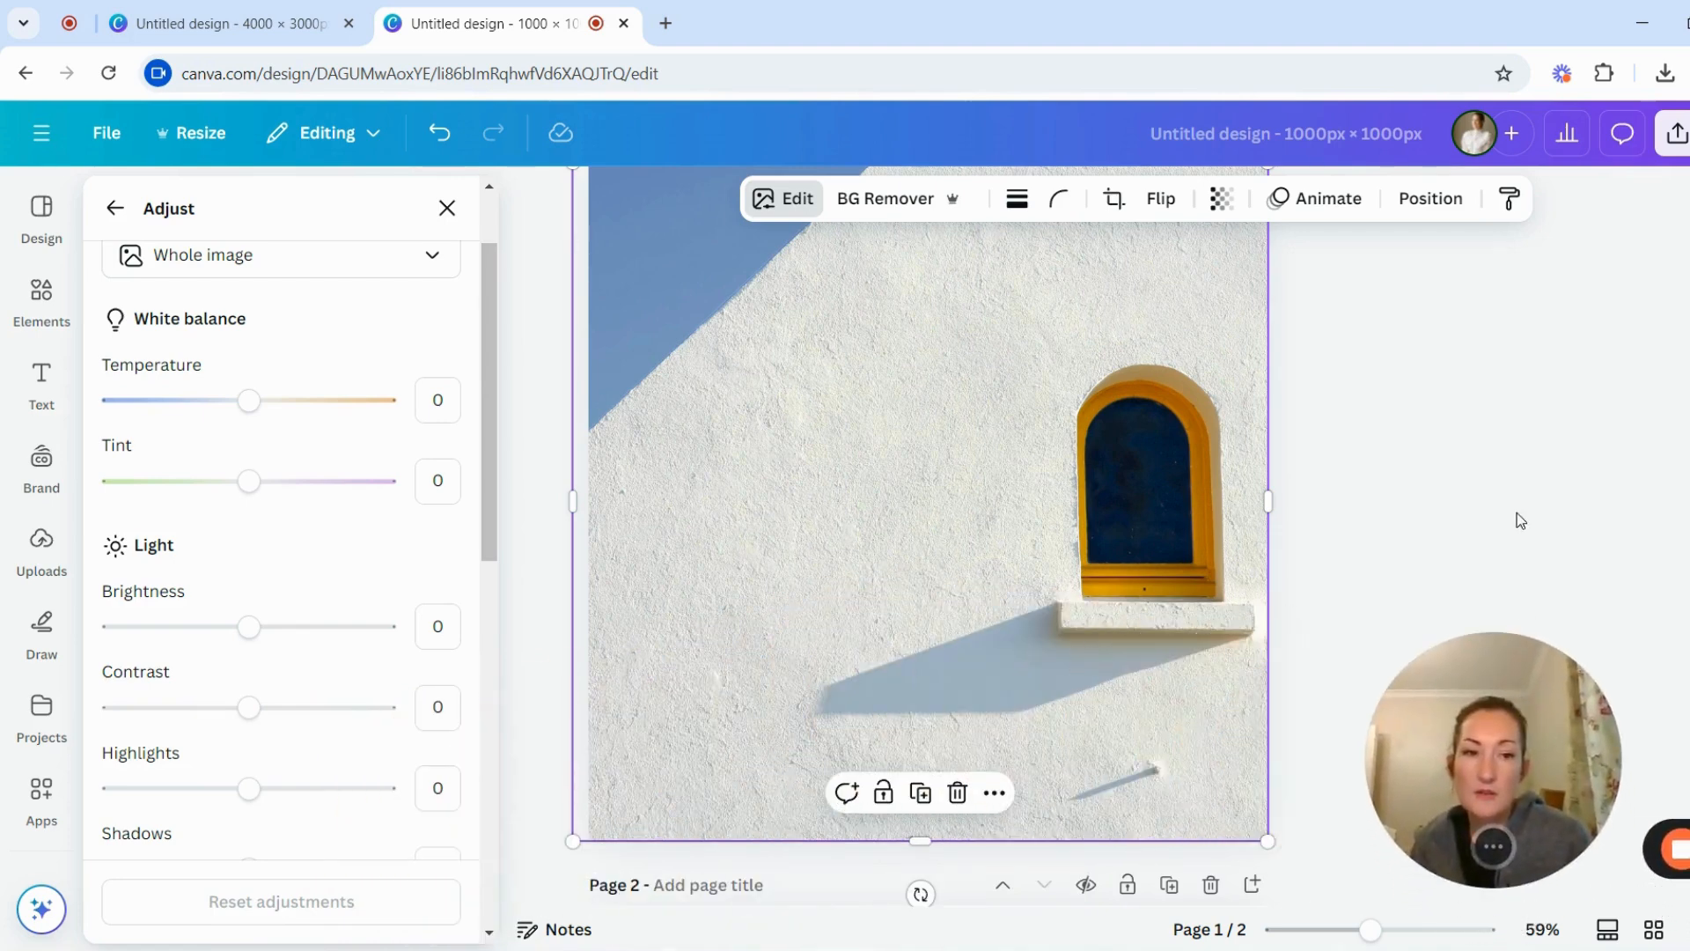
scroll(236, 576, up, 2)
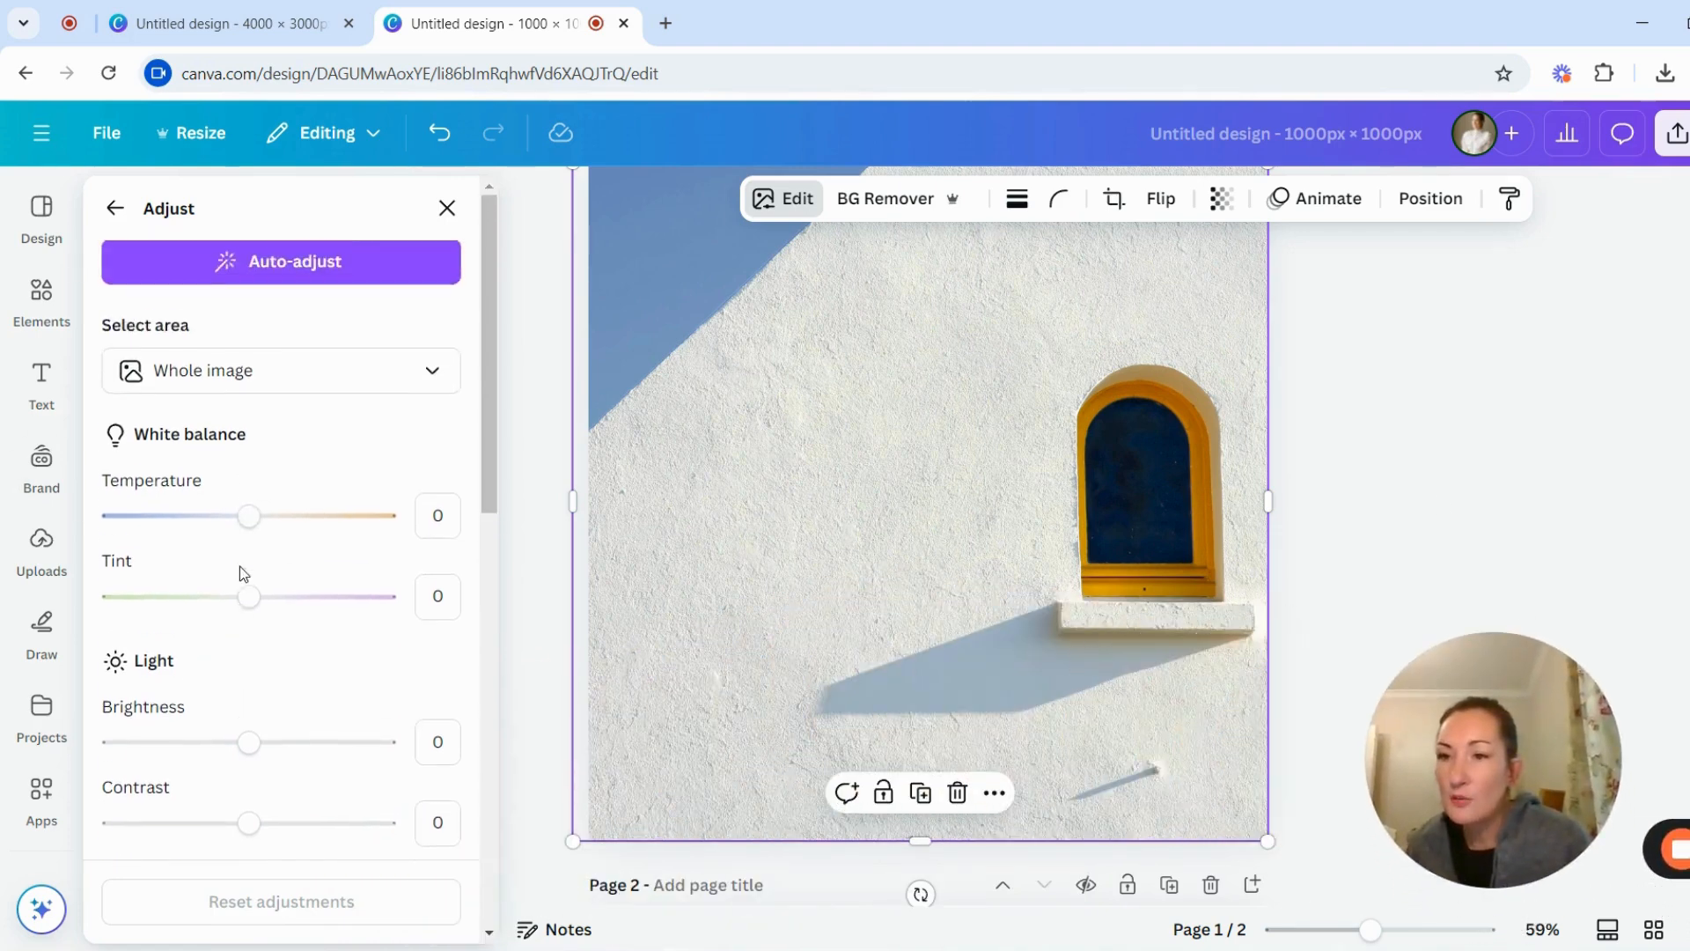
scroll(236, 577, down, 7)
scroll(216, 608, down, 2)
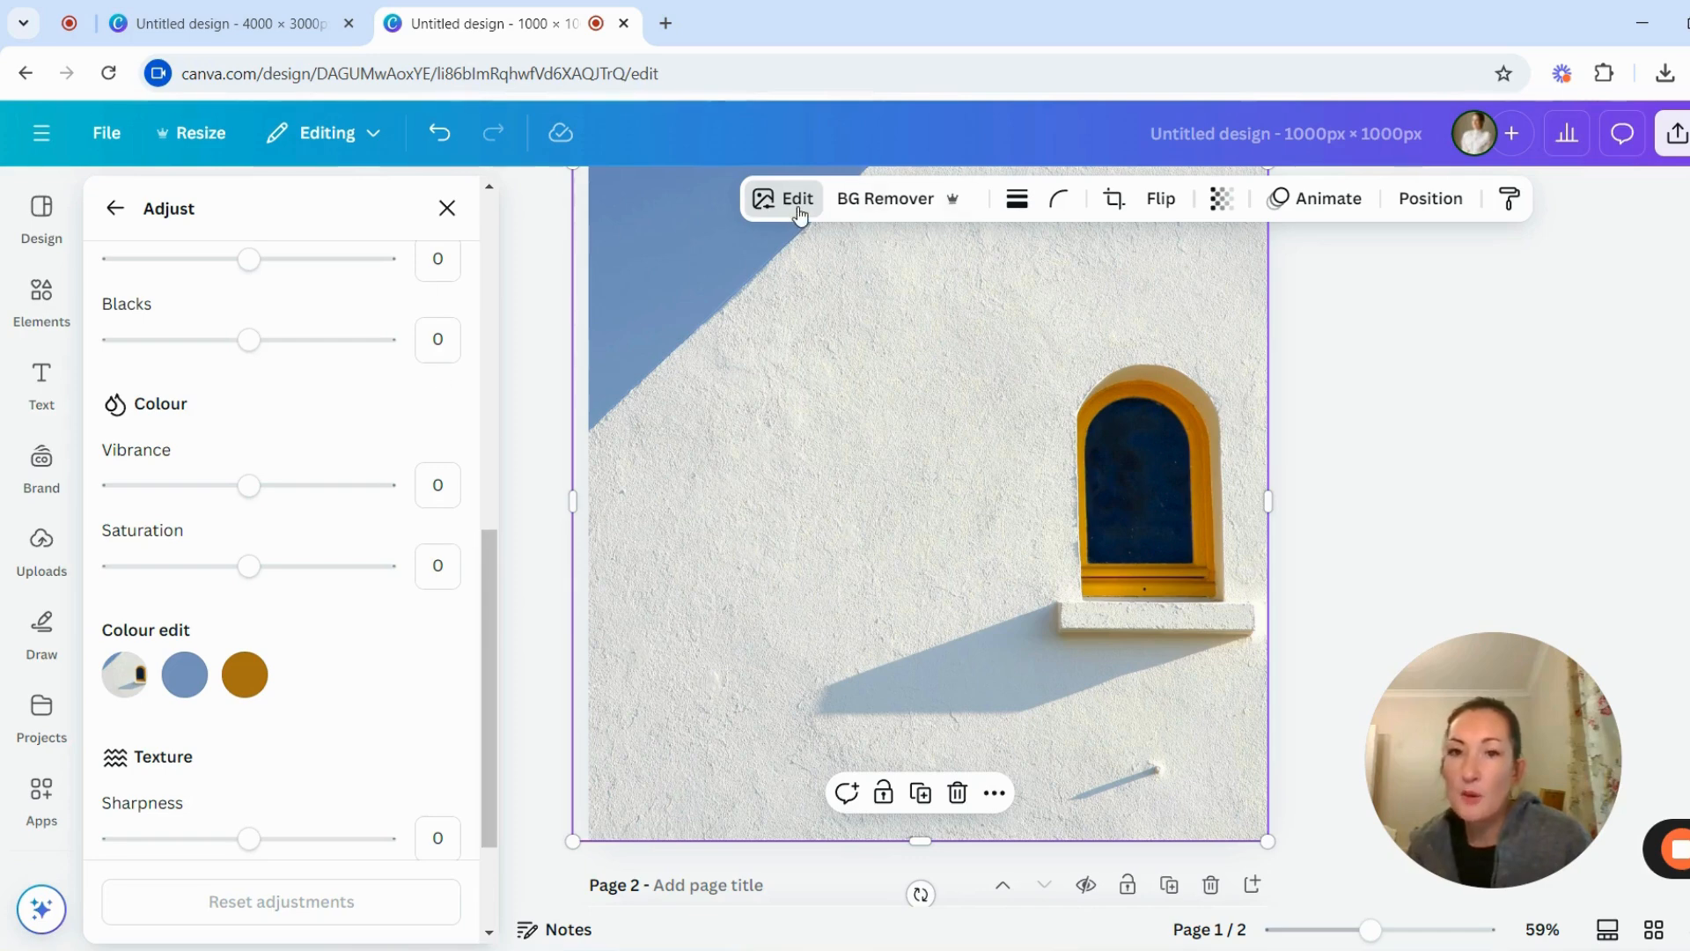
scroll(198, 380, up, 5)
scroll(198, 380, down, 8)
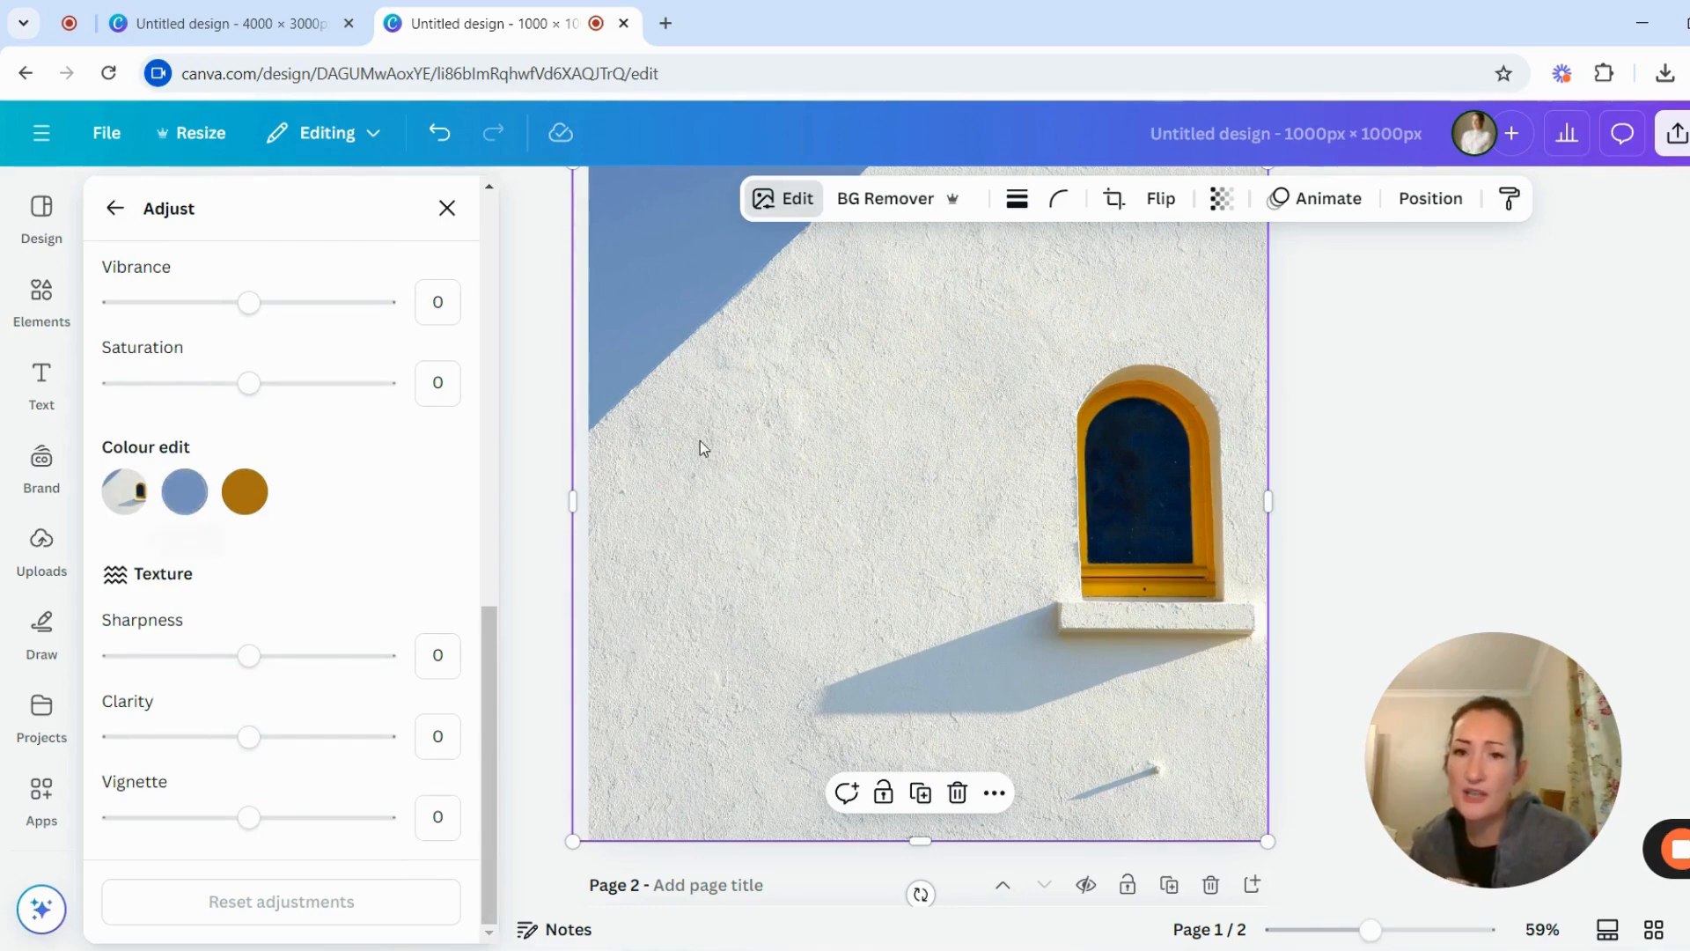
- Set the hue of the blue tones in the window photo on page 1 to 30
scroll(734, 435, down, 8)
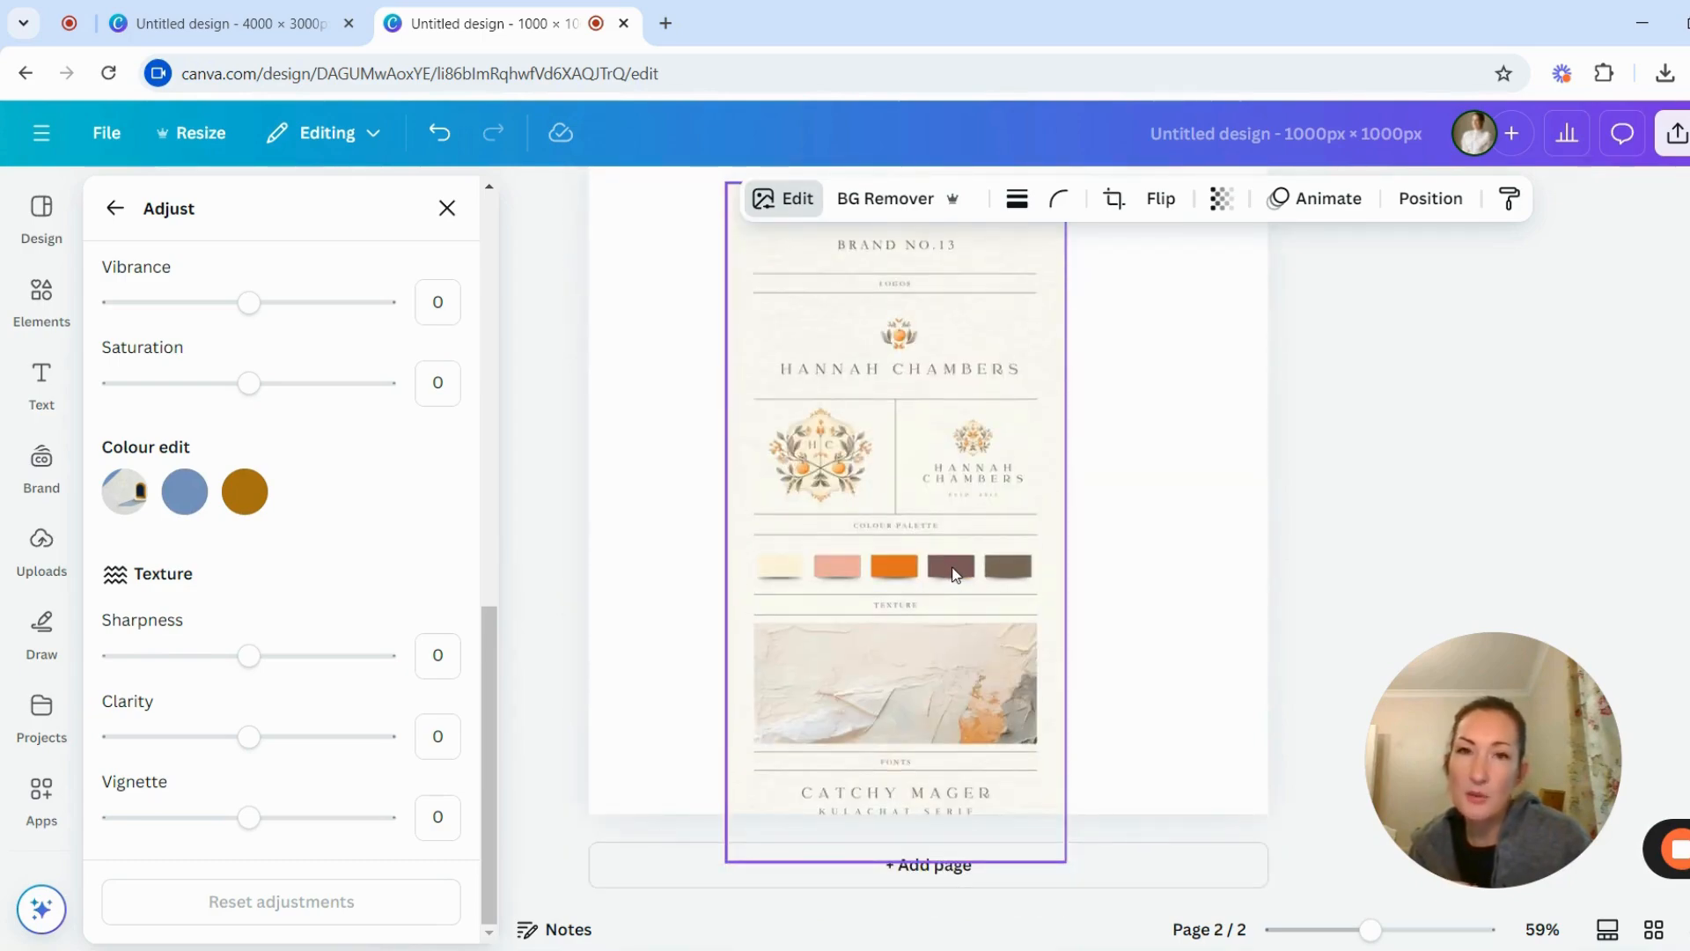
scroll(952, 573, up, 6)
scroll(954, 574, up, 2)
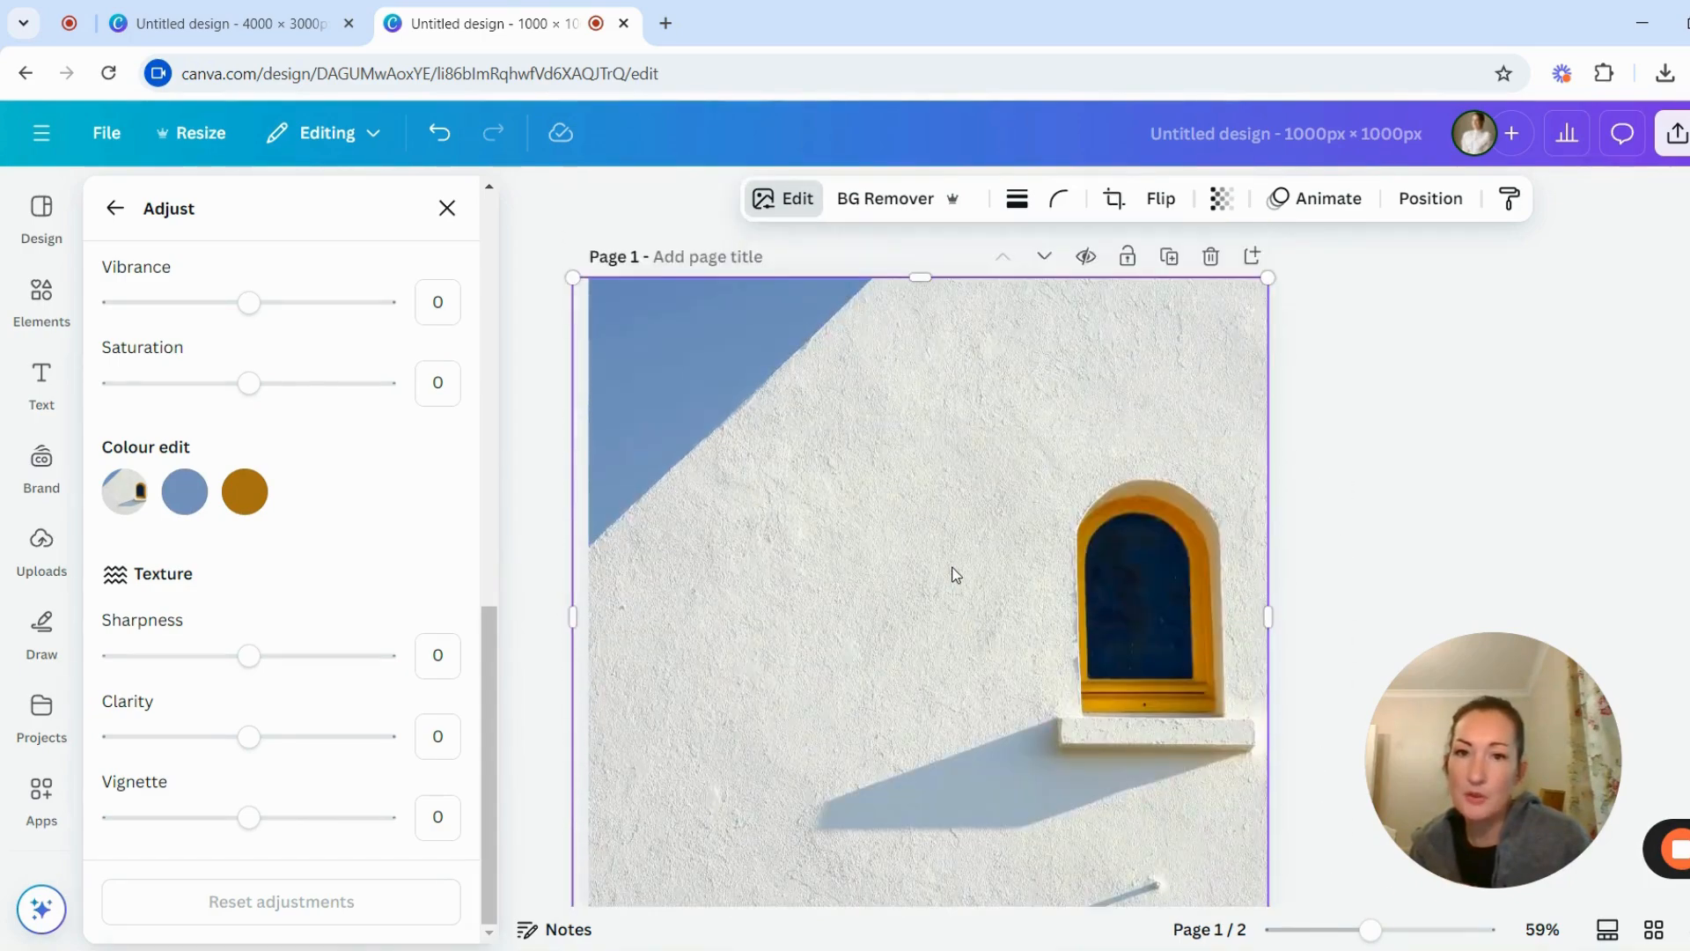
scroll(954, 574, down, 1)
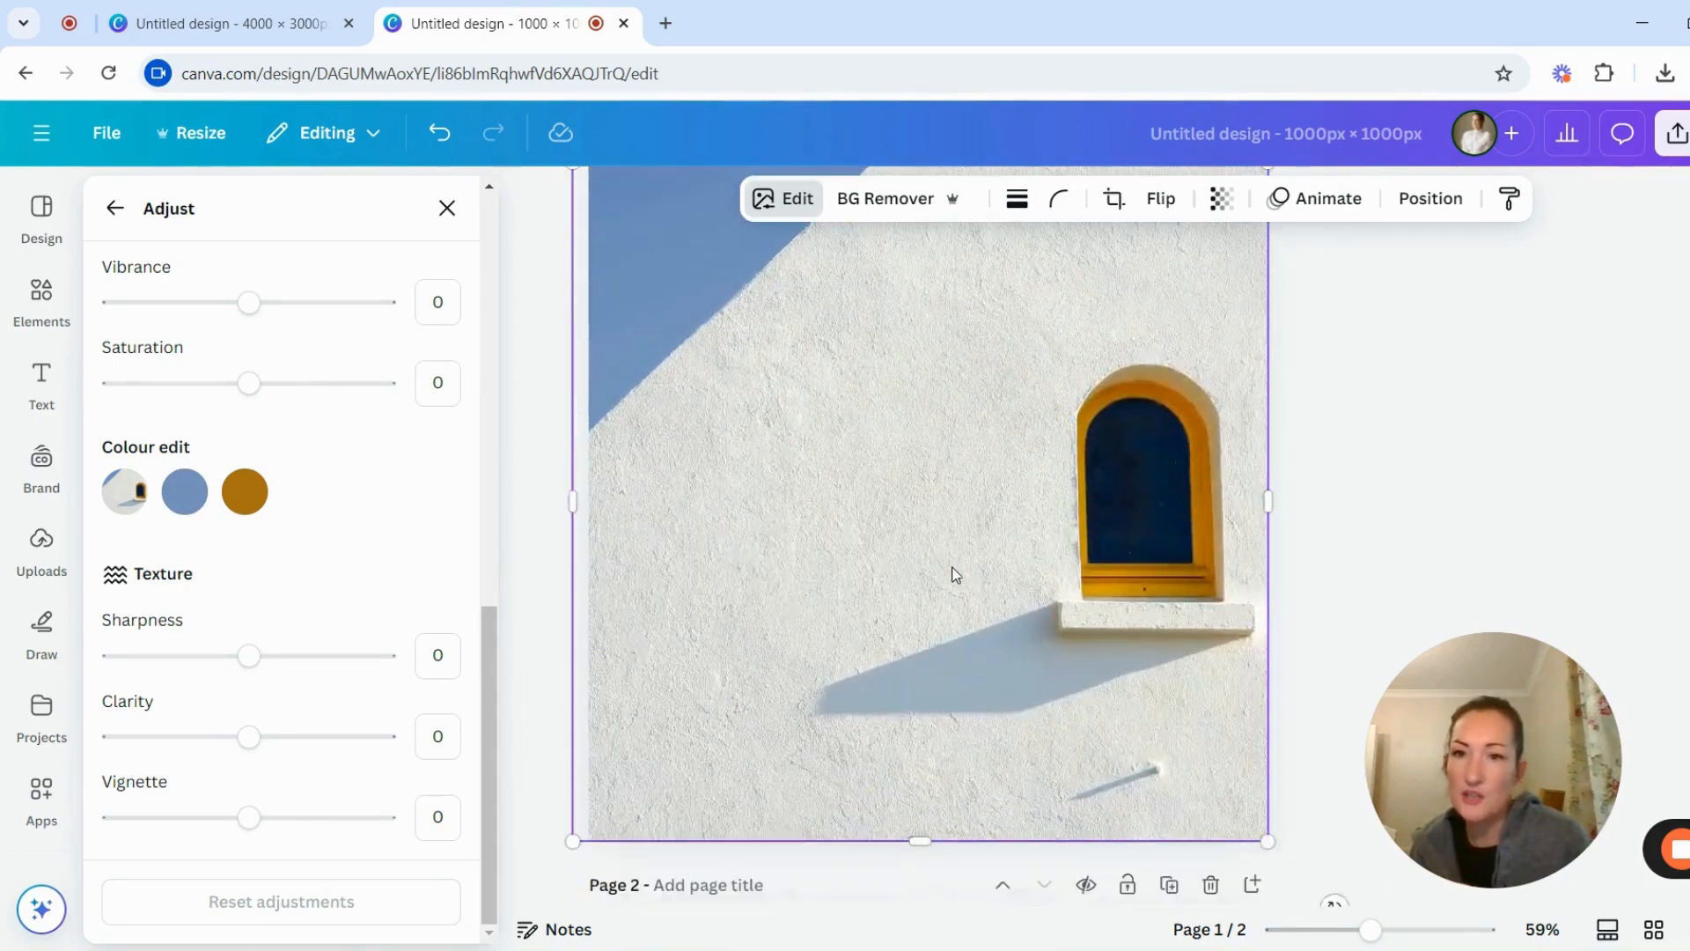
click(179, 494)
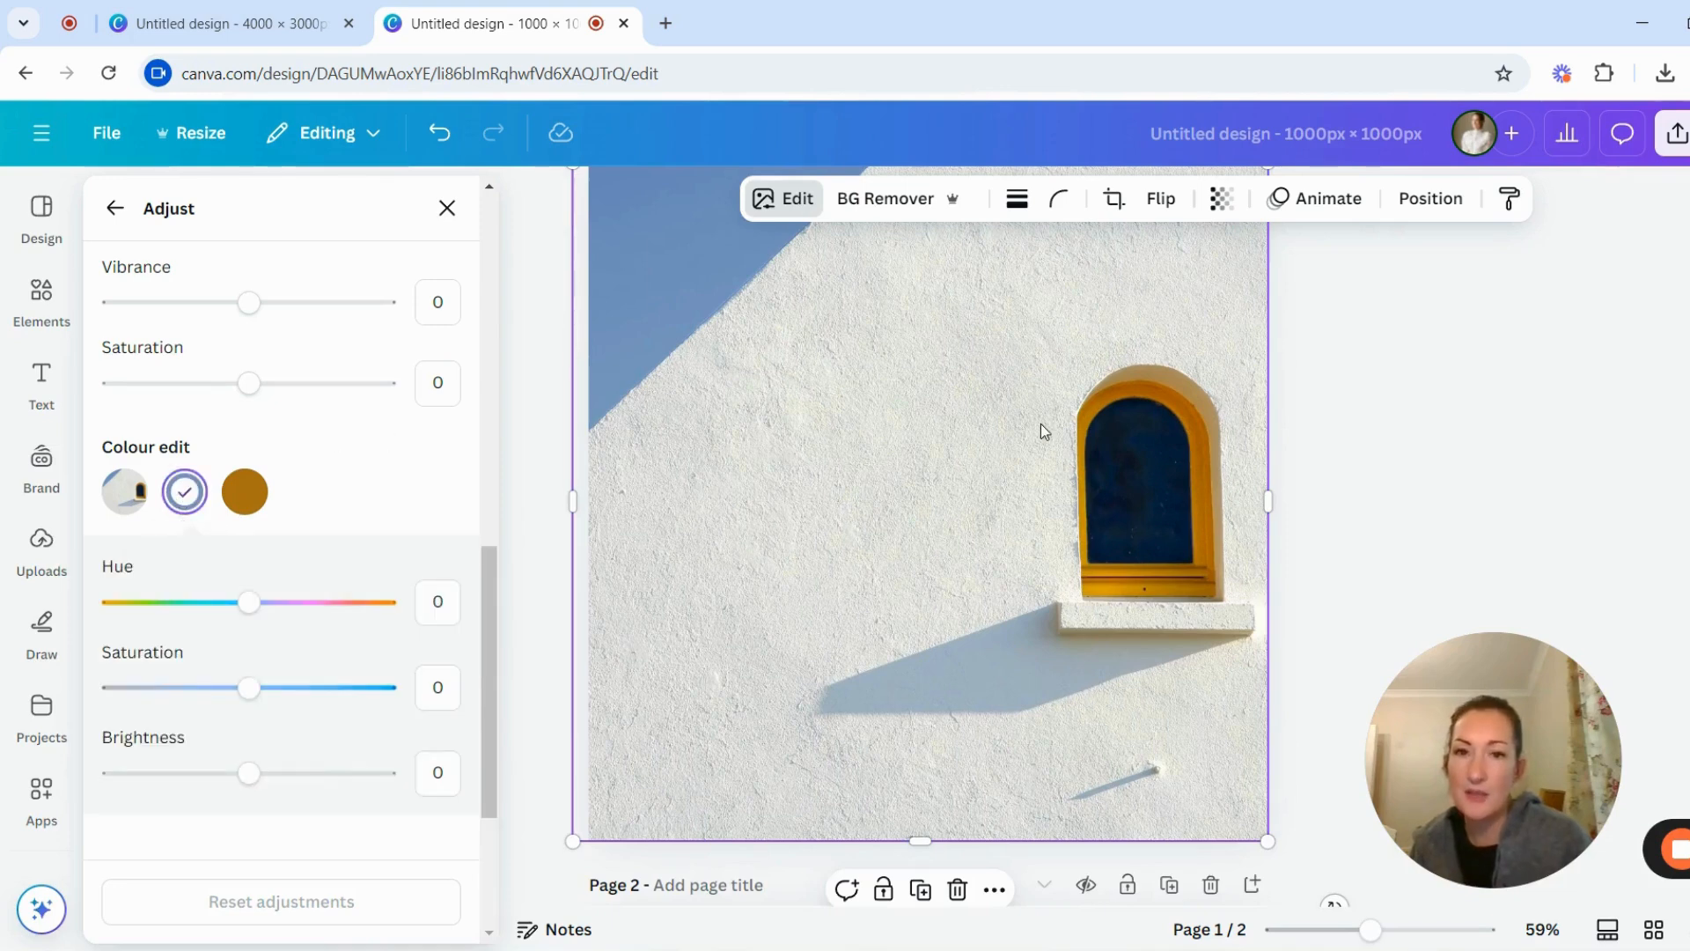
drag(262, 605, 290, 604)
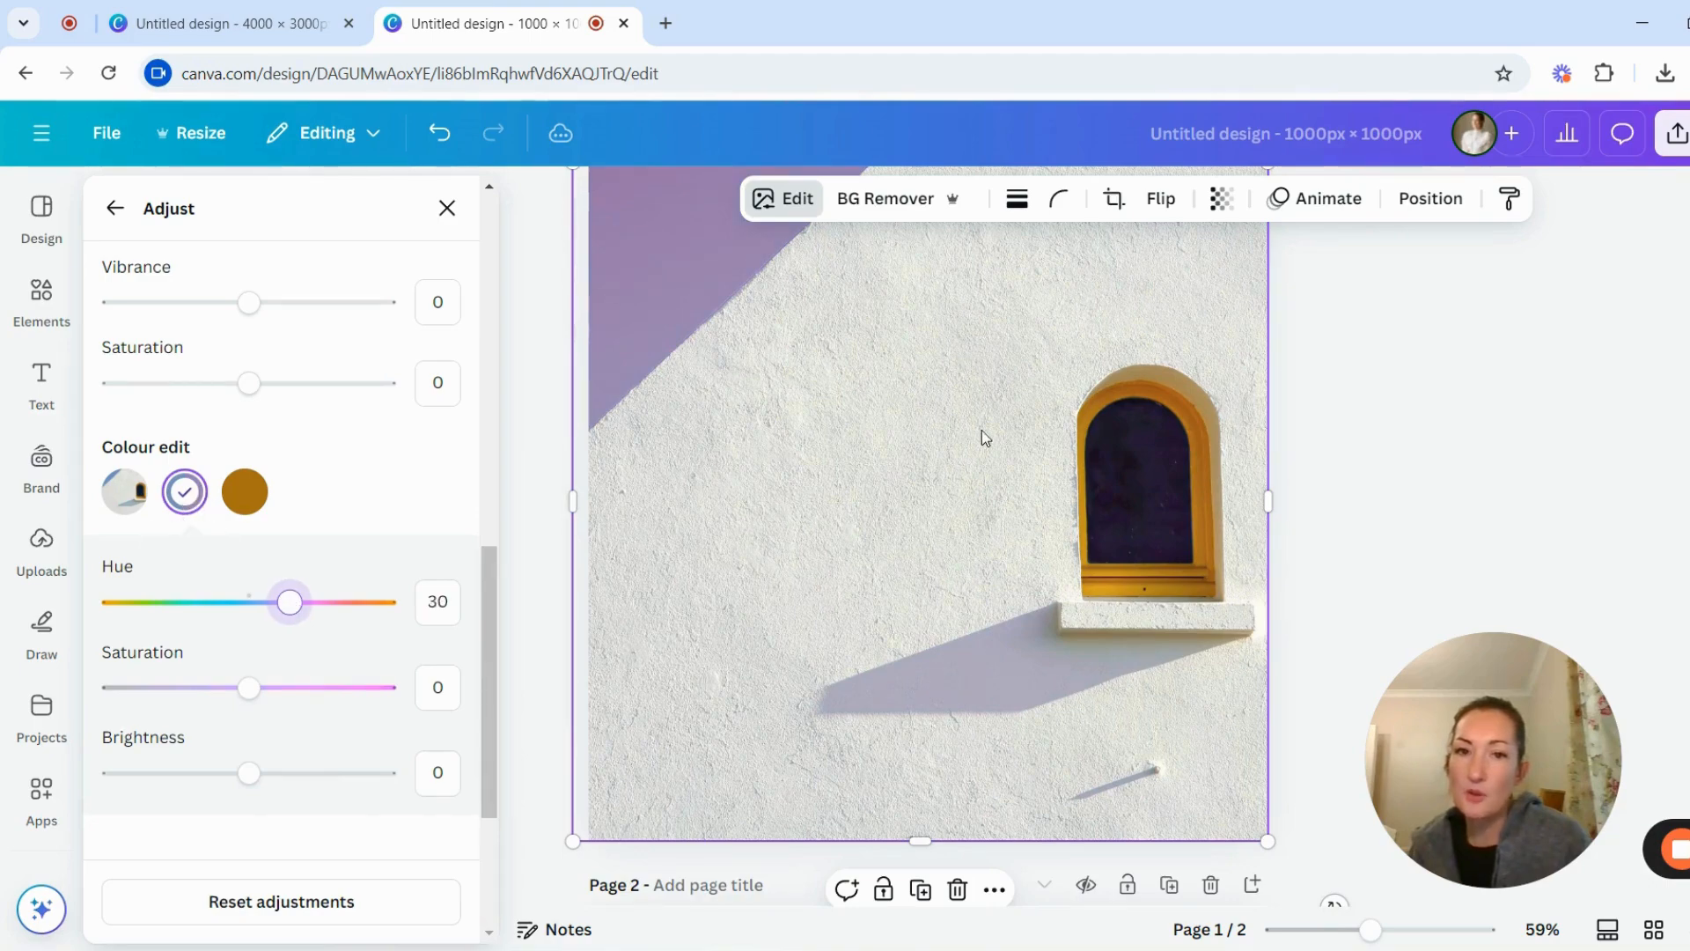
- Open the position settings for the page 2 brand board and move it up to about X 122 px, Y -298 px
scroll(1044, 509, up, 1)
scroll(1007, 488, down, 3)
scroll(1007, 486, down, 4)
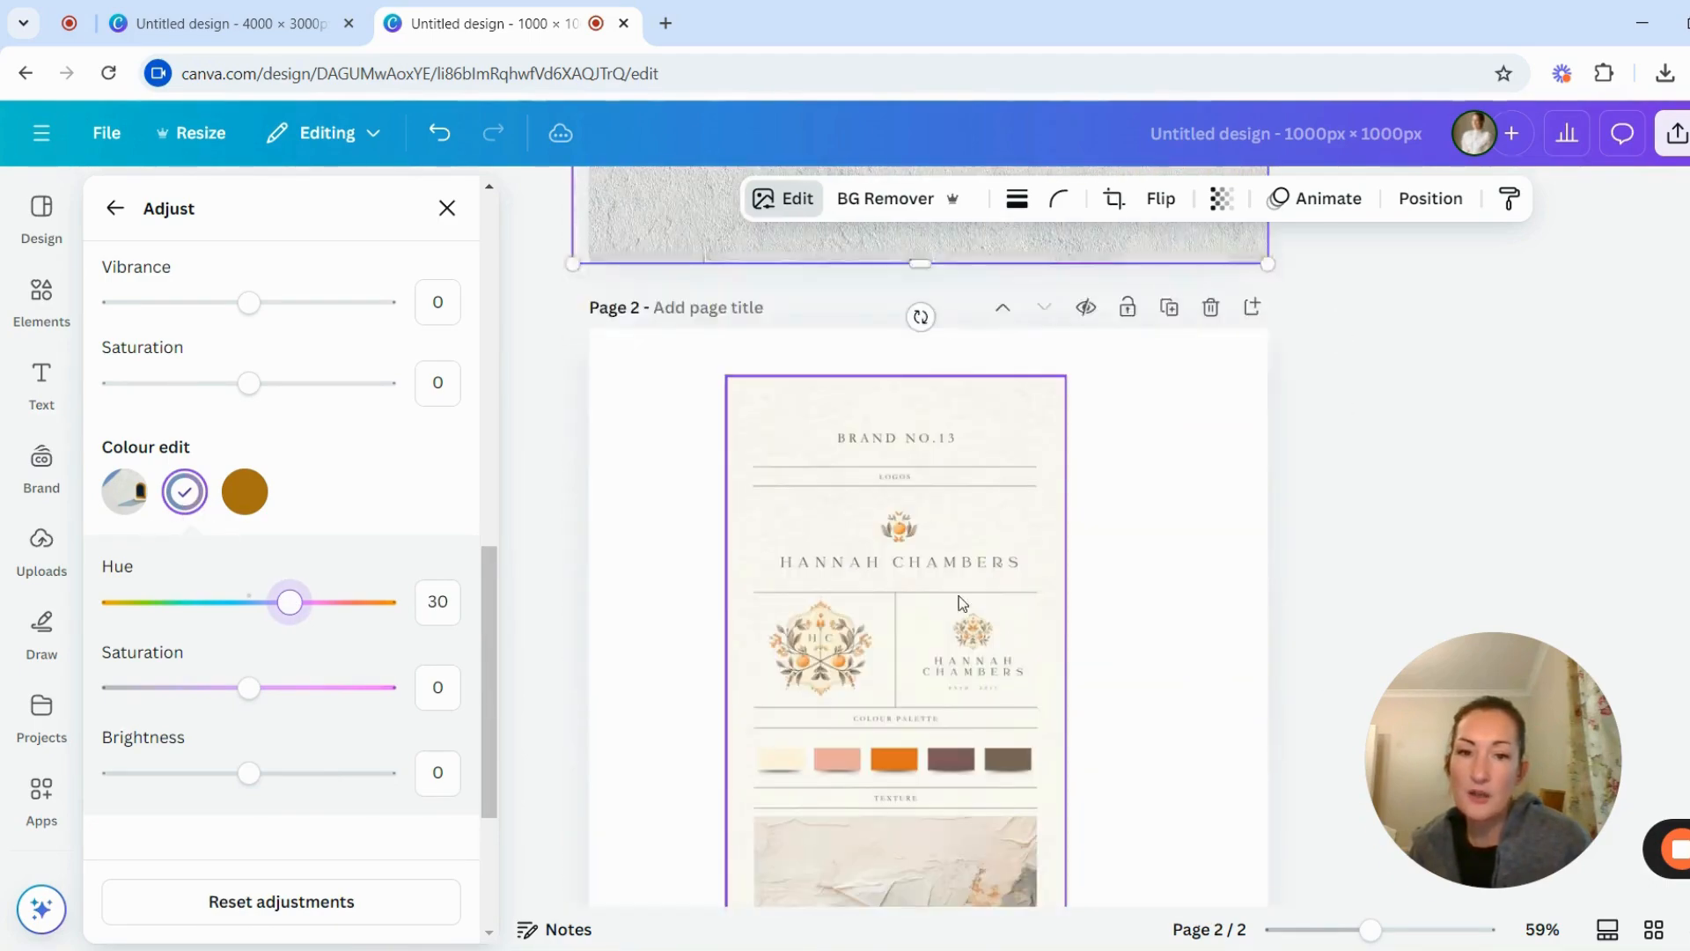
click(915, 670)
drag(880, 596, 855, 192)
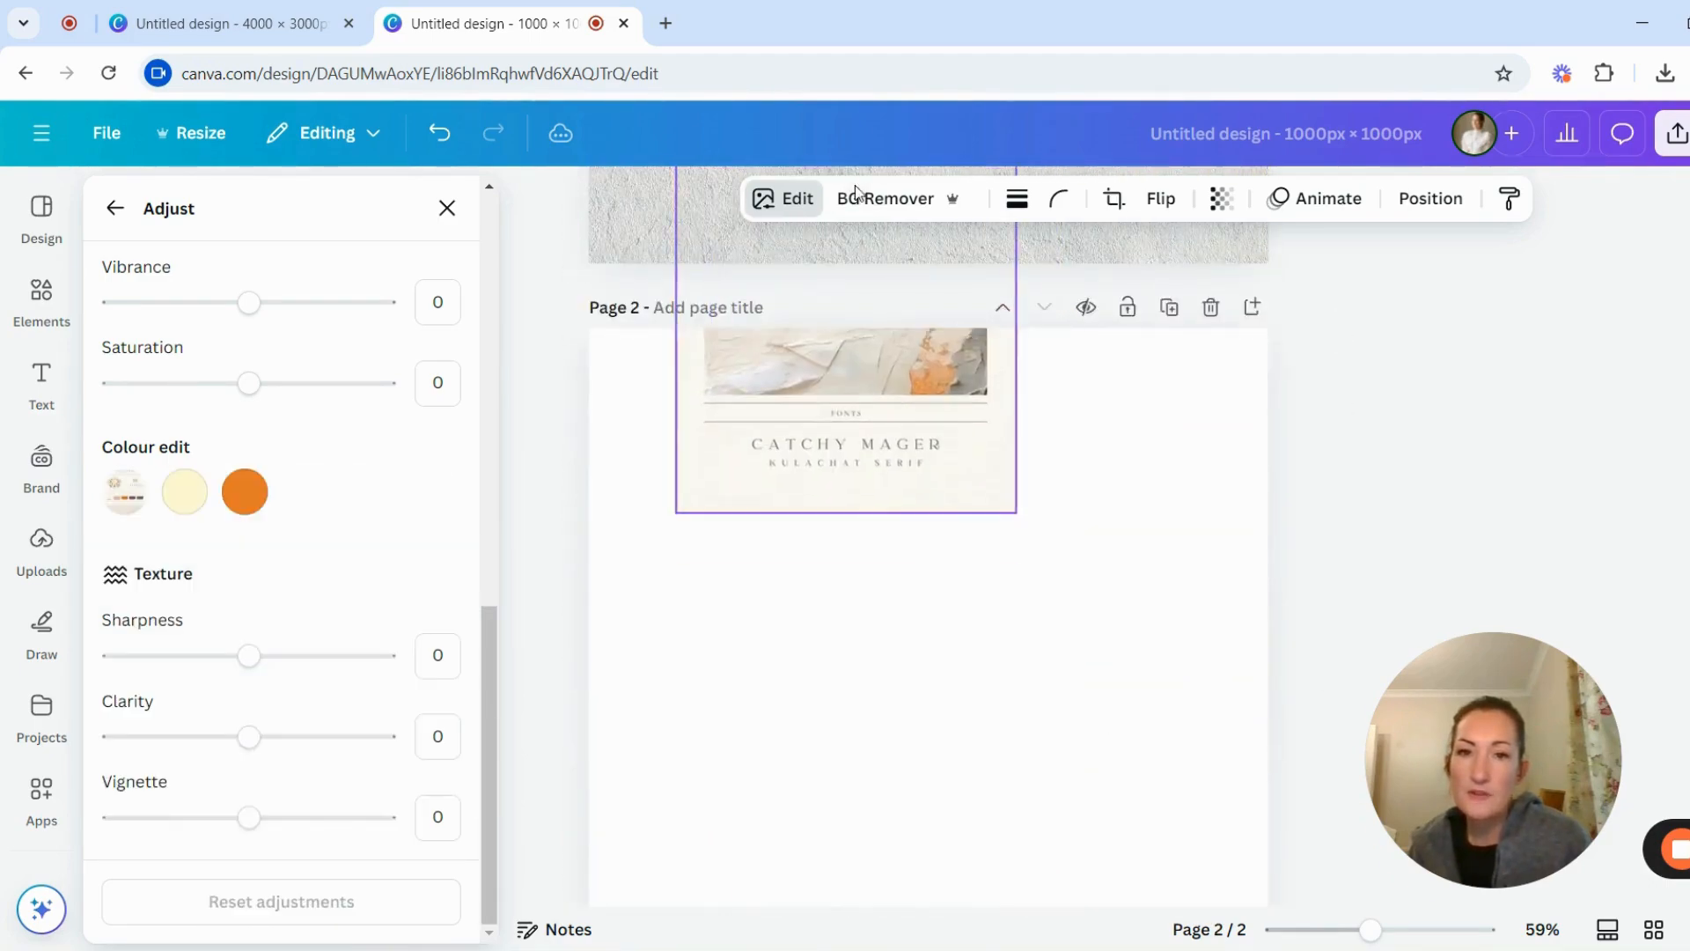
scroll(950, 370, up, 5)
click(1461, 201)
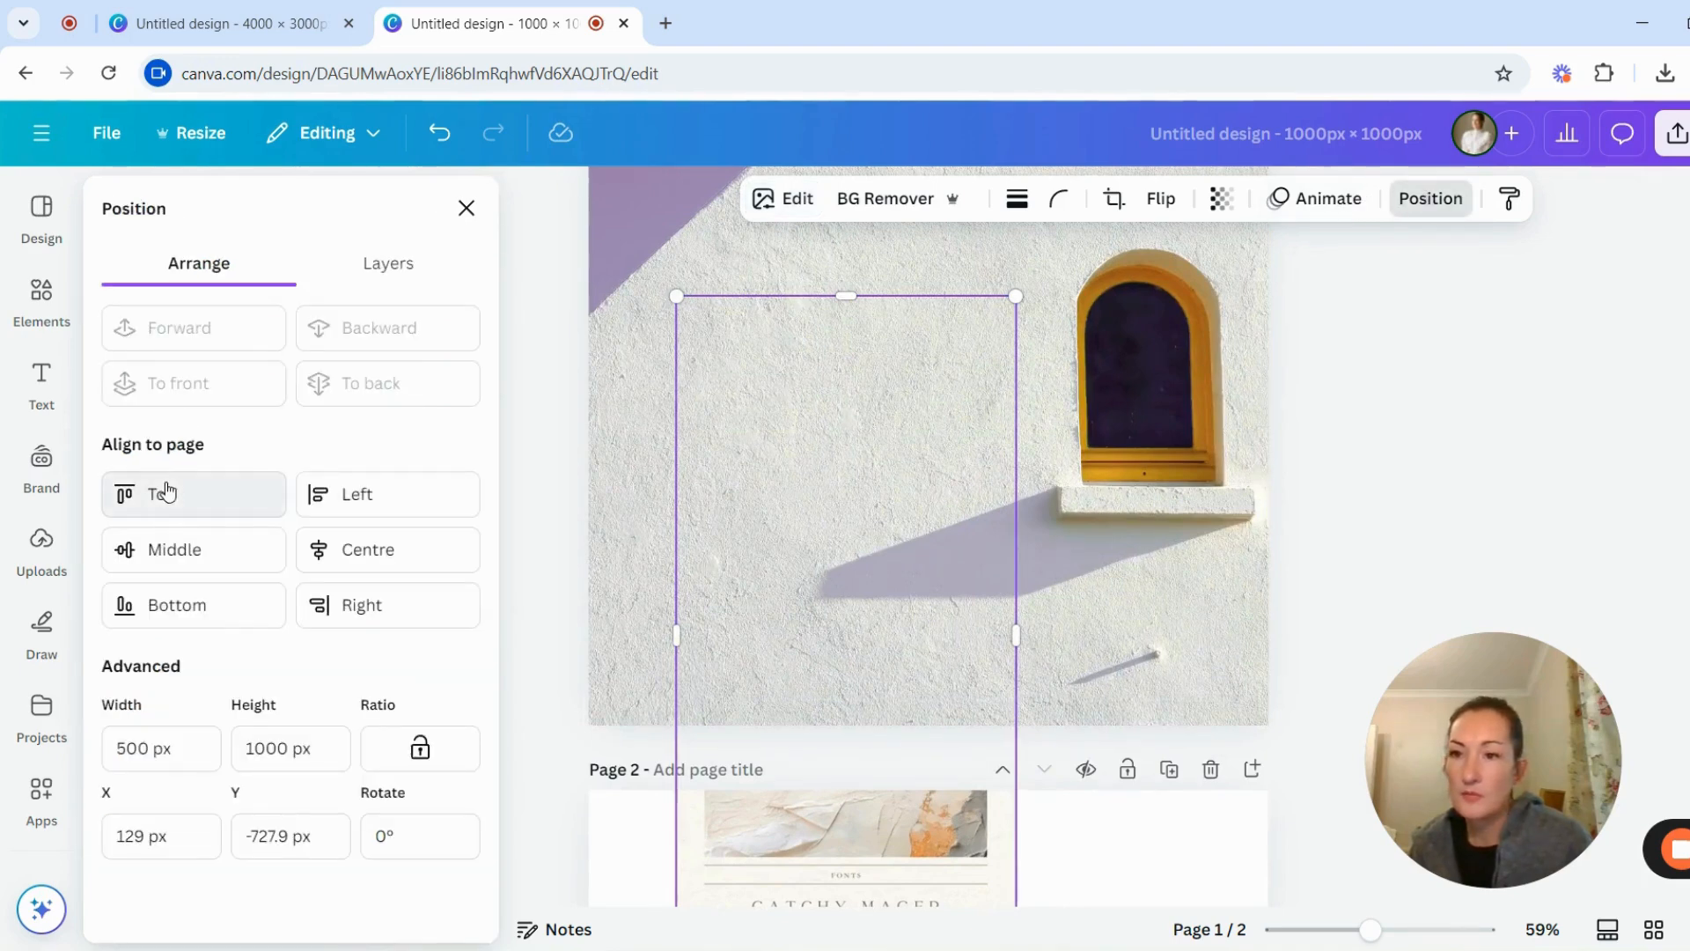
scroll(1168, 459, down, 2)
drag(946, 501, 942, 793)
- Compare the brand board's colour palette with the recoloured sky in the window photo up close
scroll(1127, 705, up, 5)
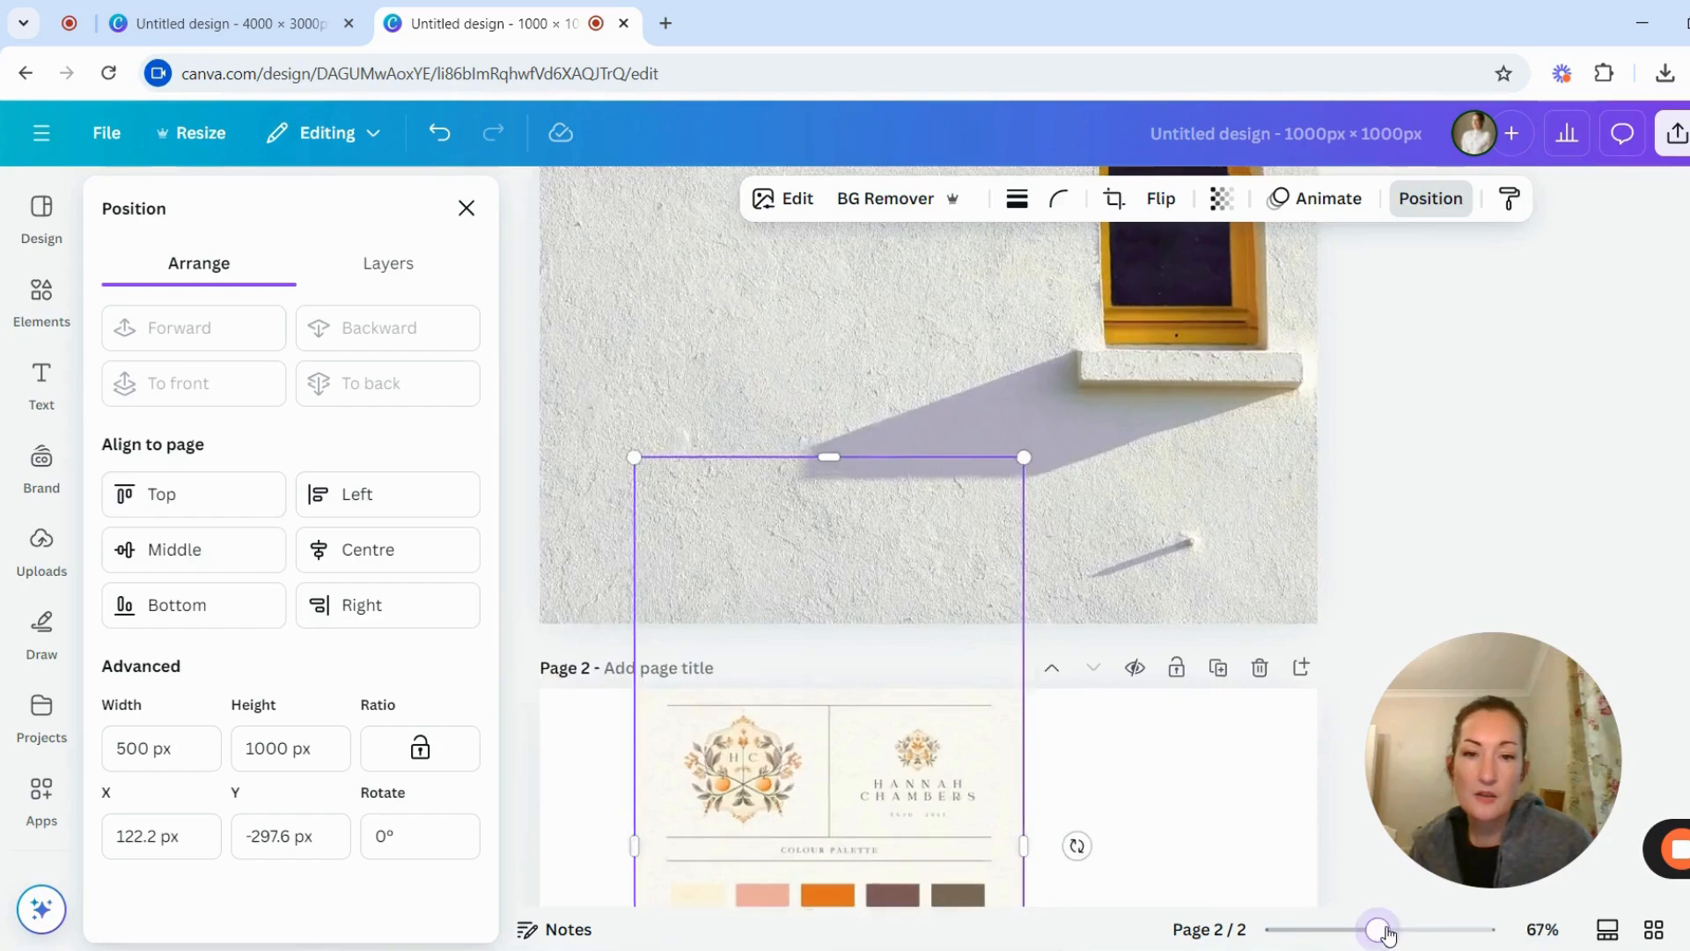
scroll(1179, 715, down, 5)
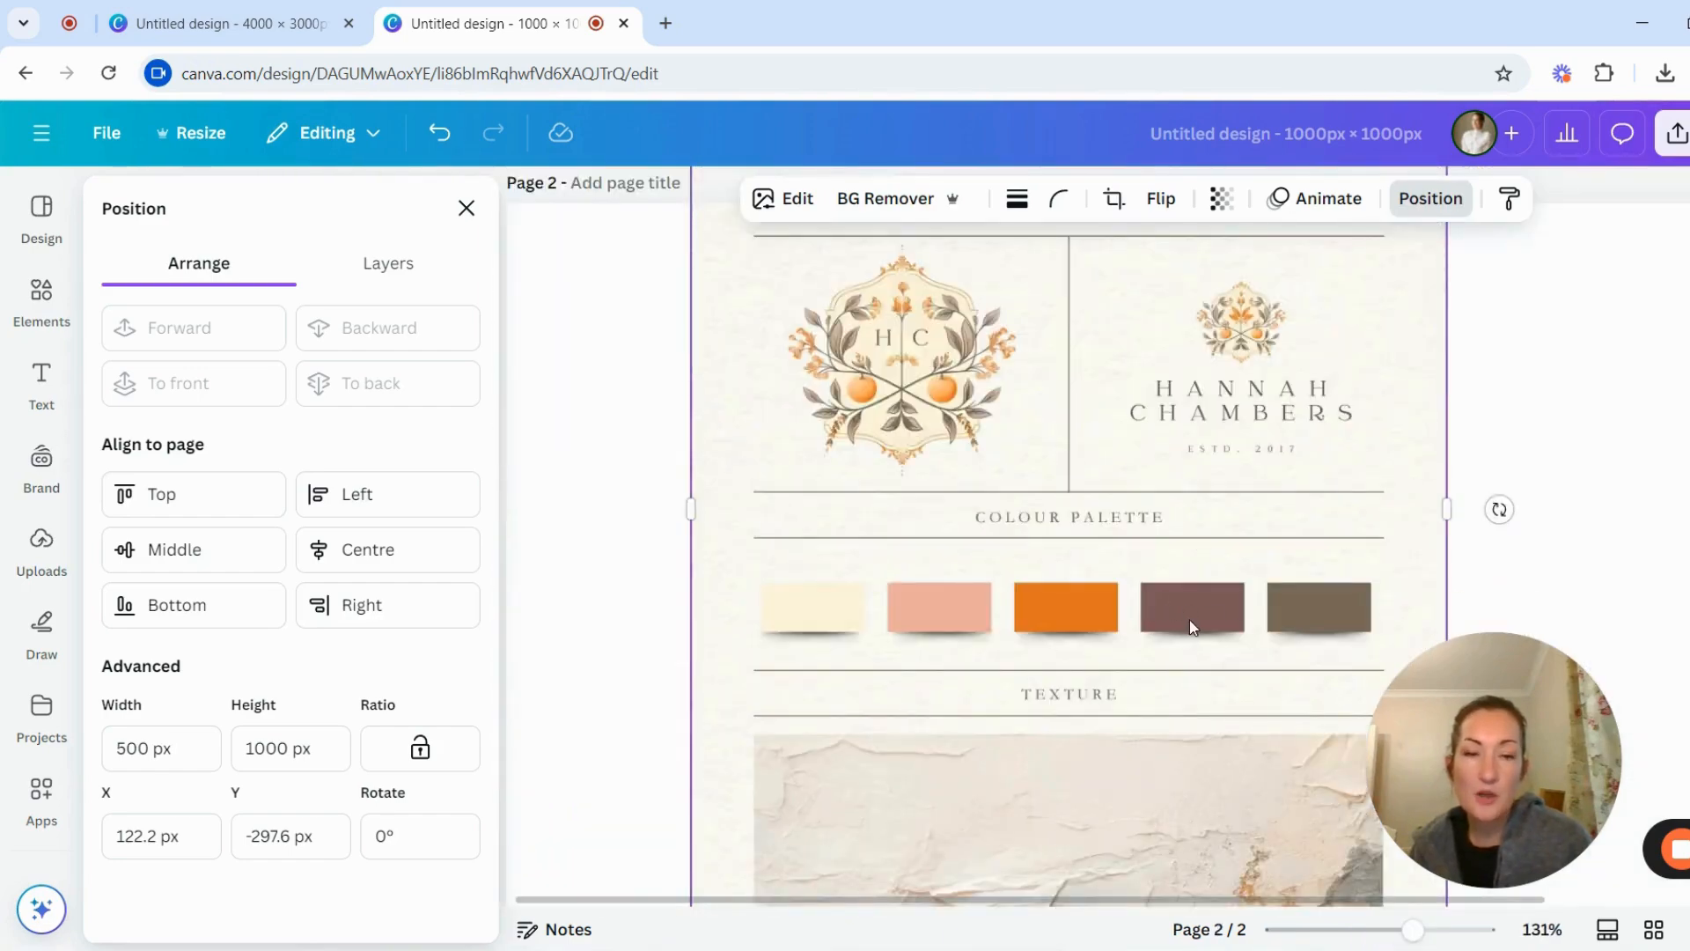
scroll(1187, 626, up, 9)
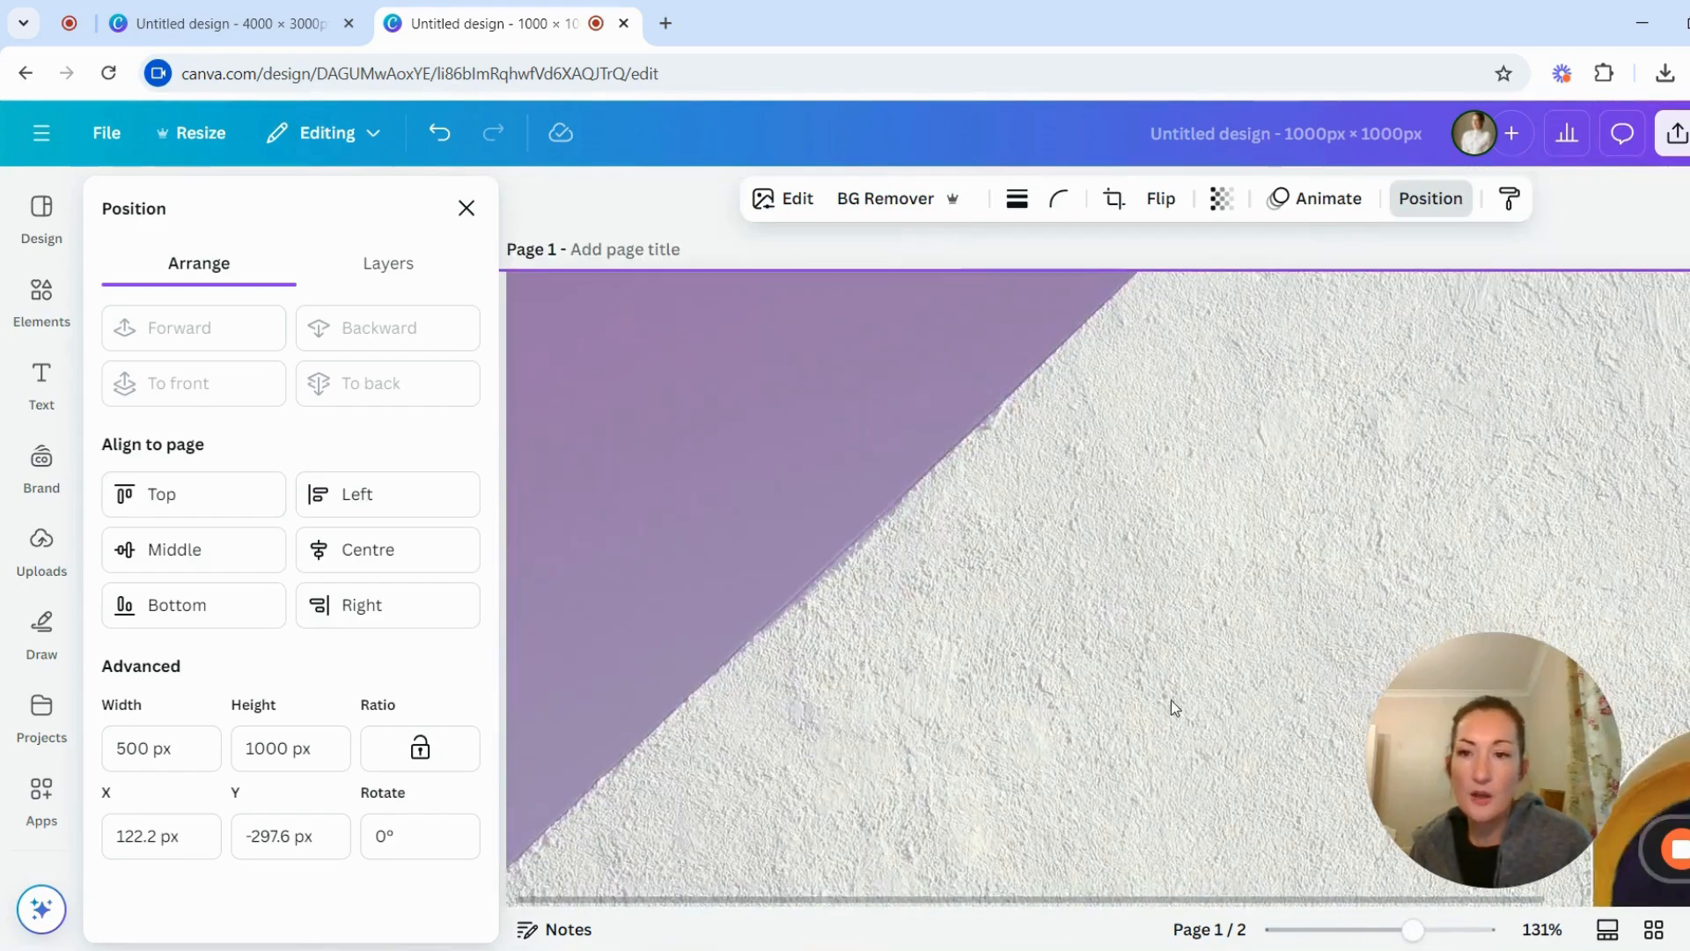
scroll(1170, 700, down, 1)
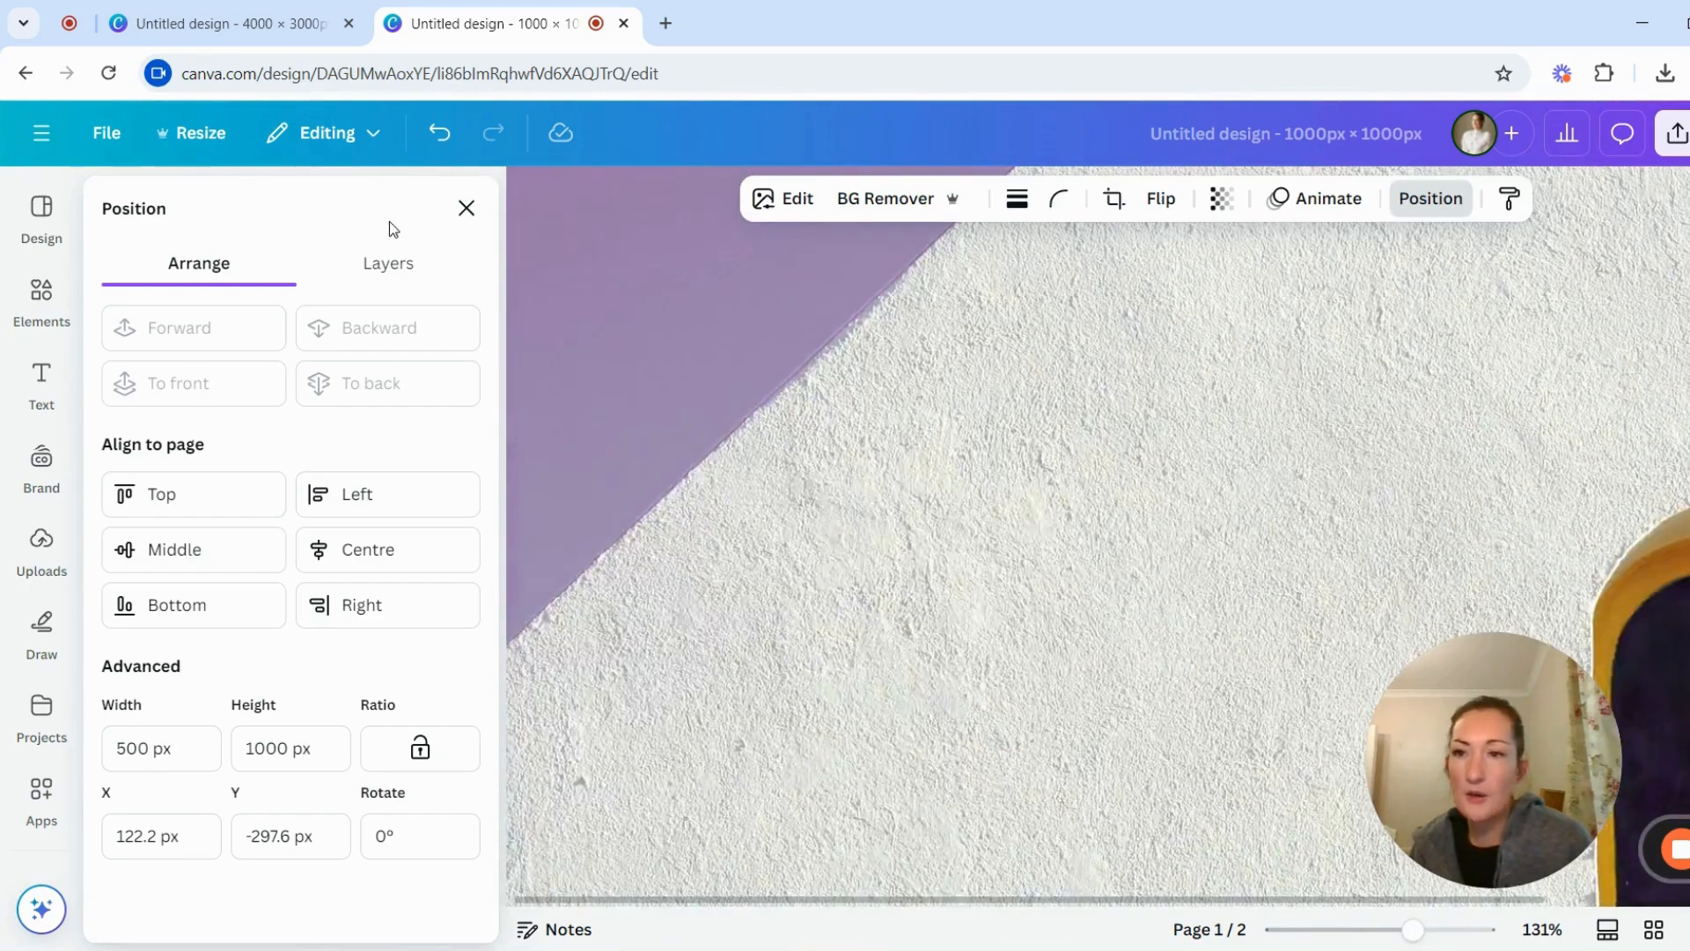
- Open the window photo's adjustment settings and select its blue tones for colour editing
click(466, 210)
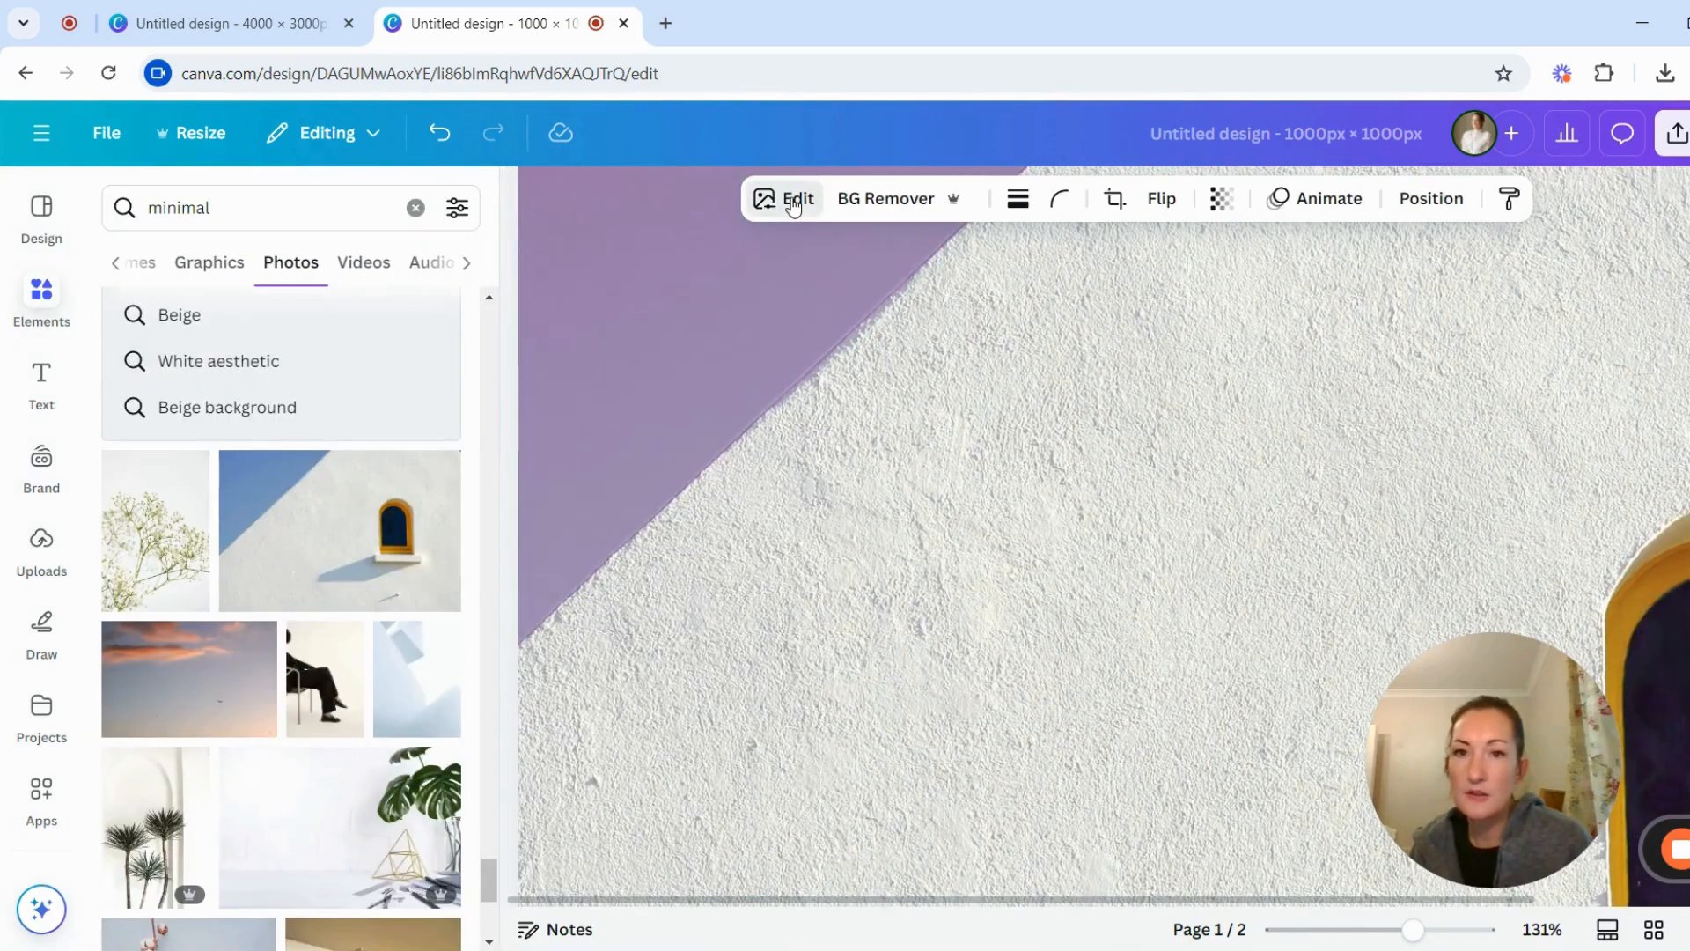
click(793, 202)
drag(1412, 930, 1358, 931)
scroll(947, 568, up, 3)
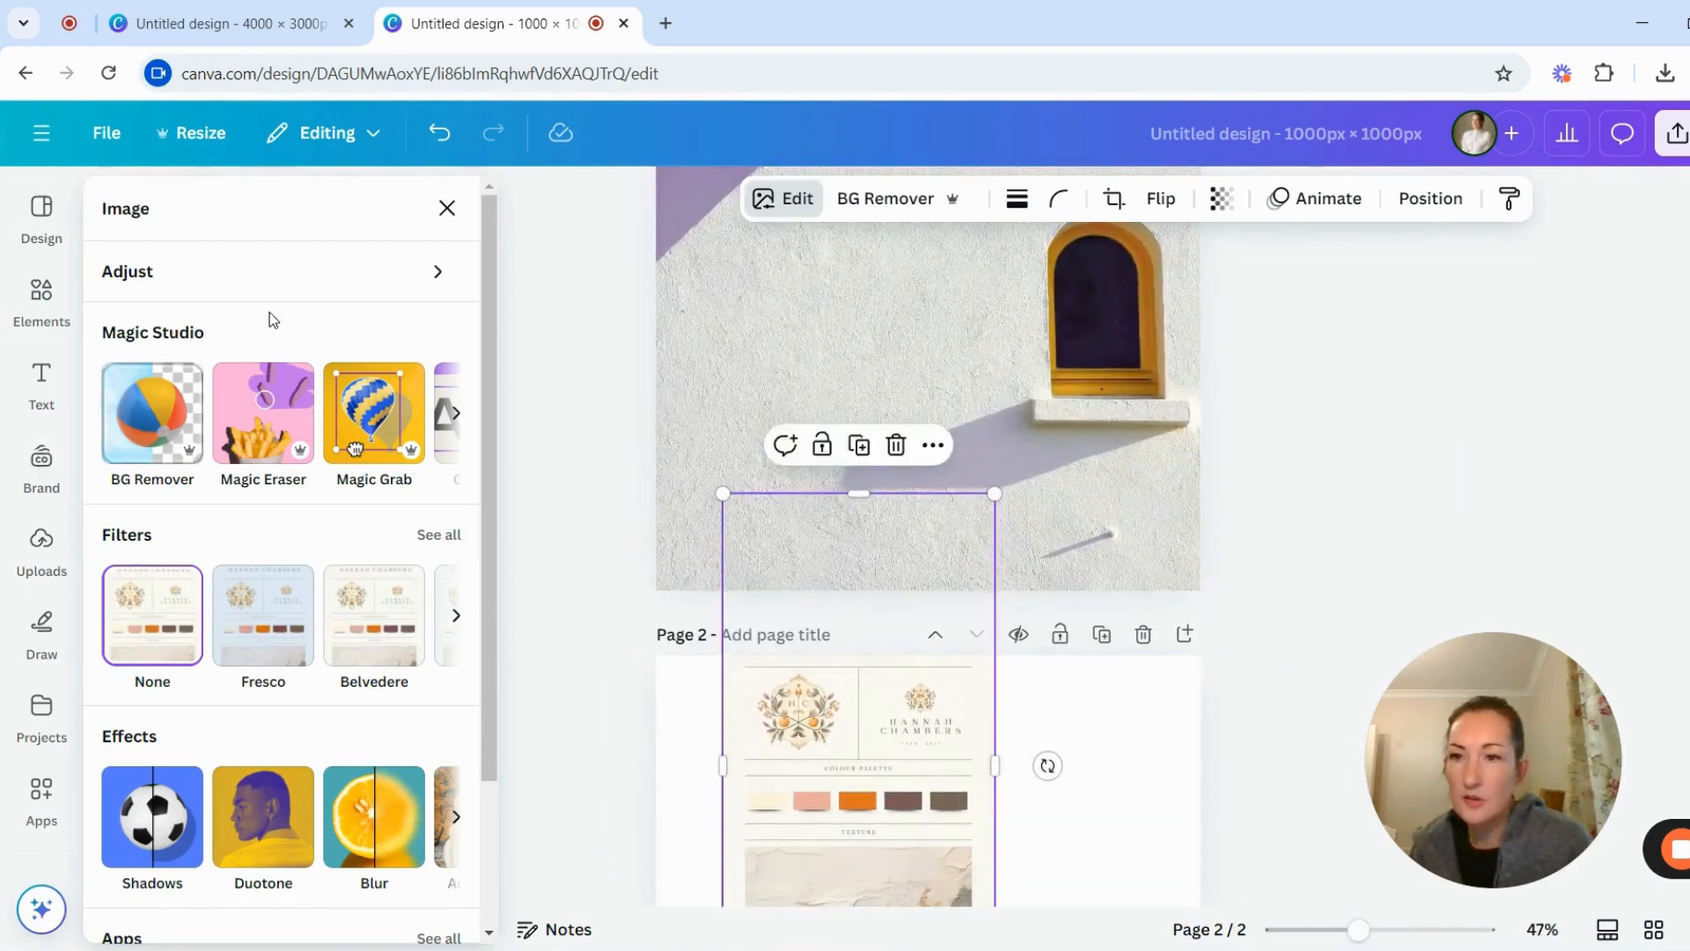
click(162, 278)
scroll(172, 592, down, 2)
scroll(170, 591, down, 9)
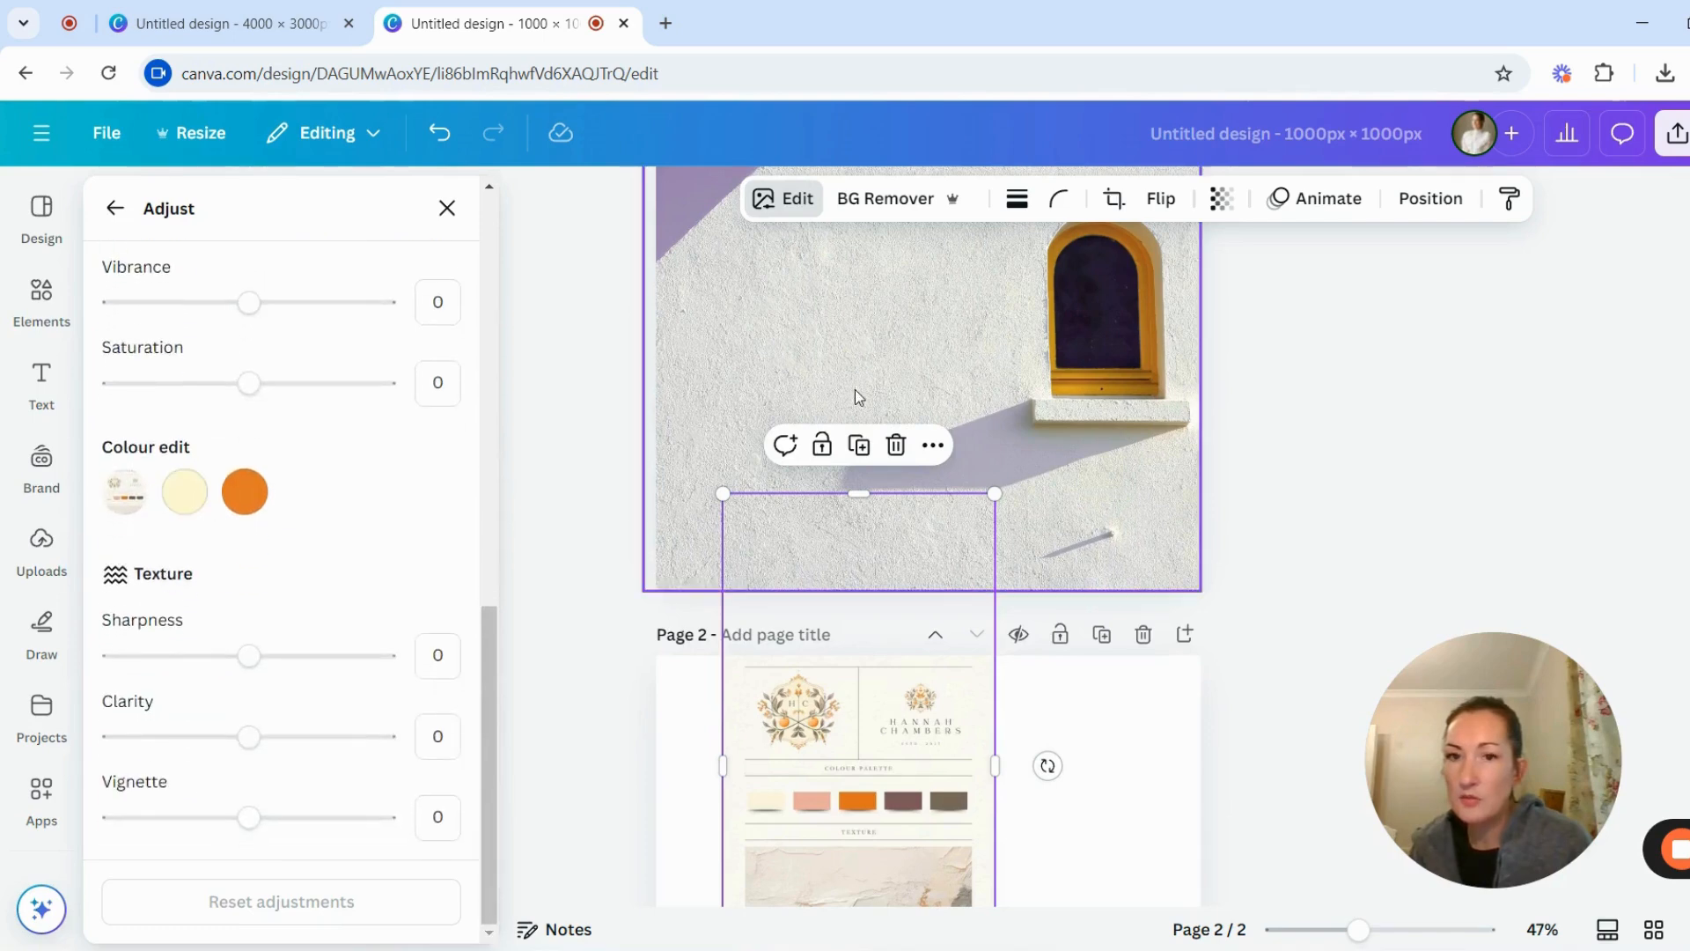
click(179, 500)
click(183, 500)
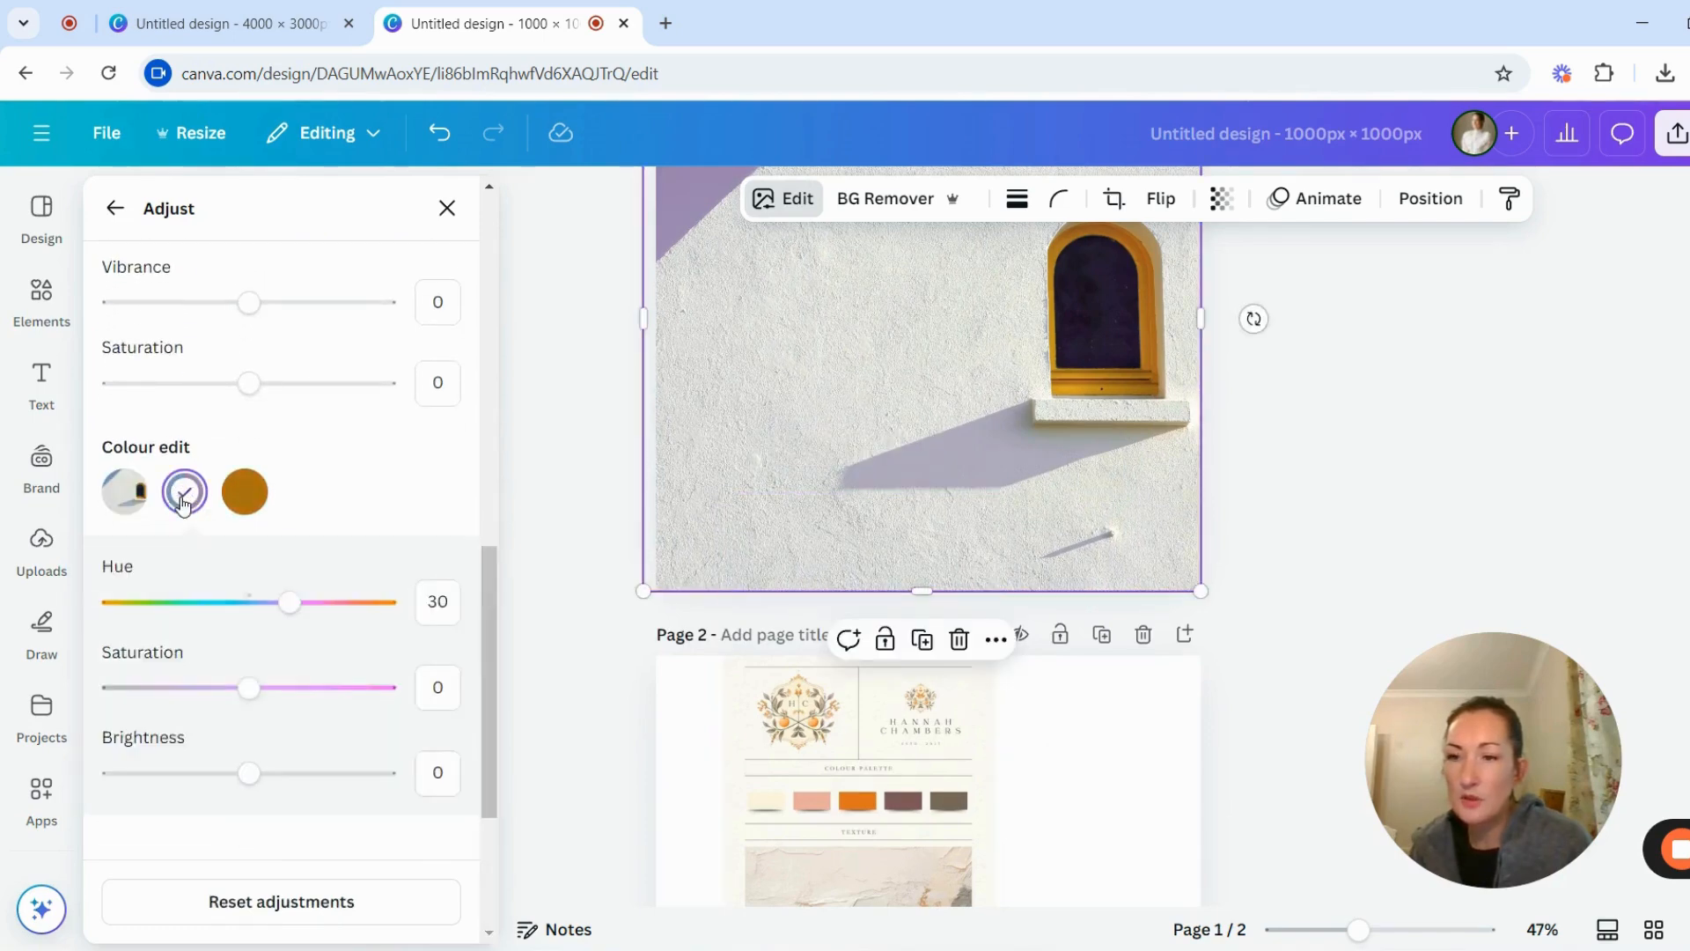
- Try hues of 65, 48 and 63 for the window photo's blue tones, comparing each with the brand board palette
drag(290, 604, 342, 601)
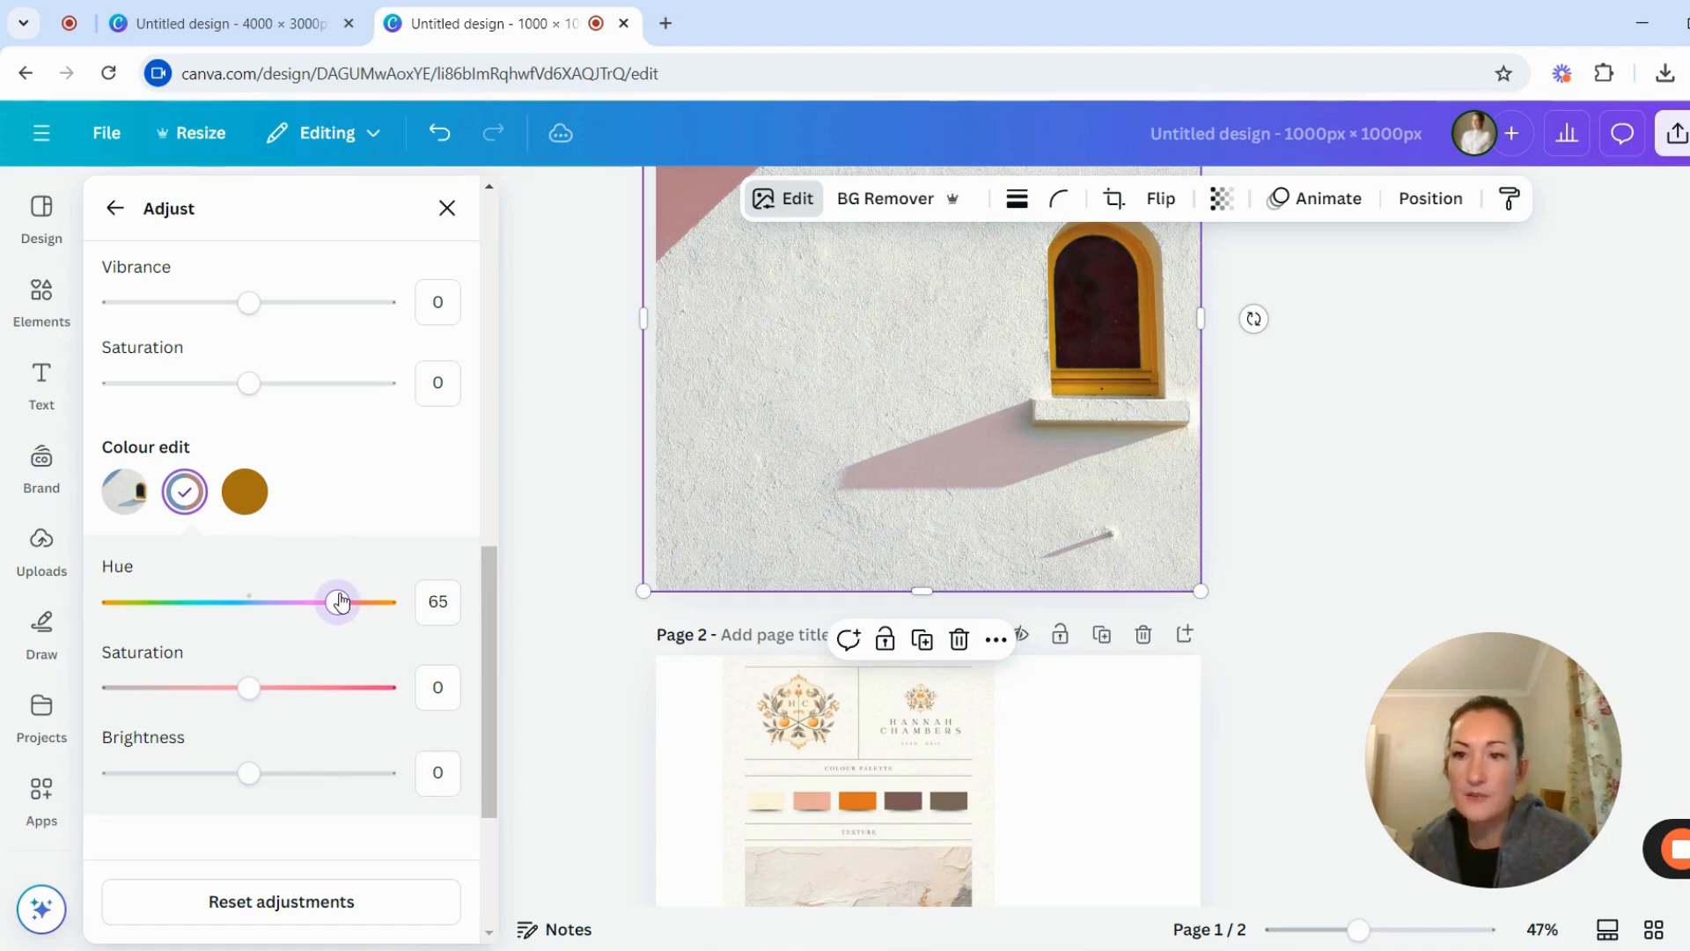
scroll(940, 399, up, 2)
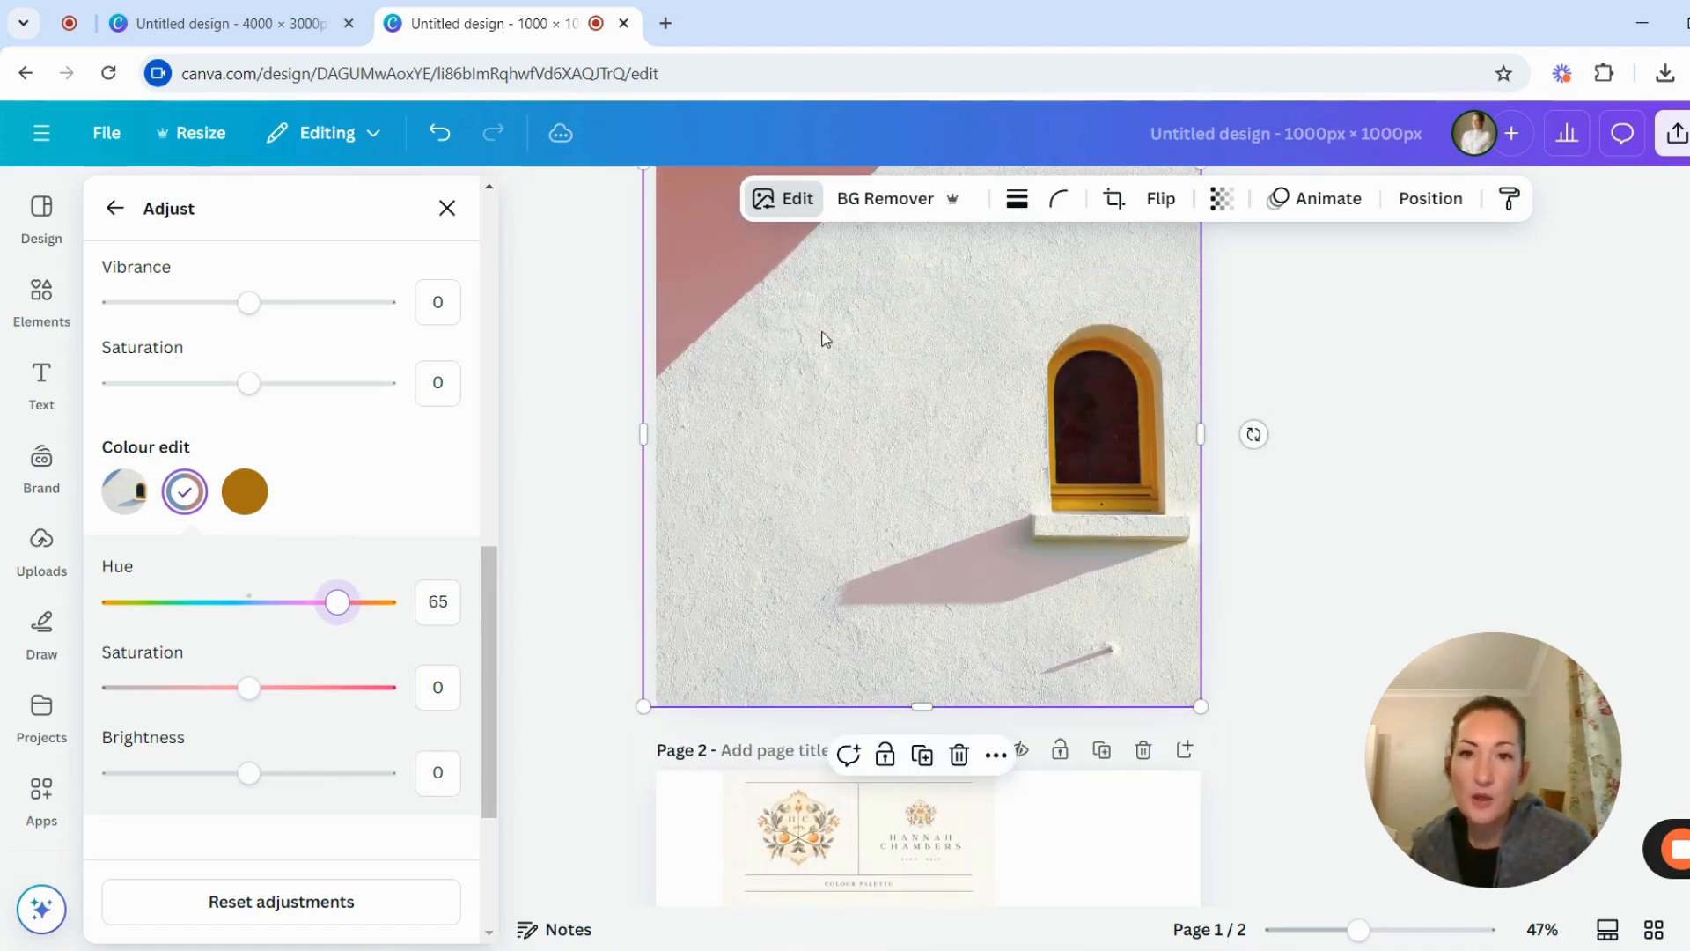
scroll(845, 440, down, 4)
scroll(889, 352, up, 2)
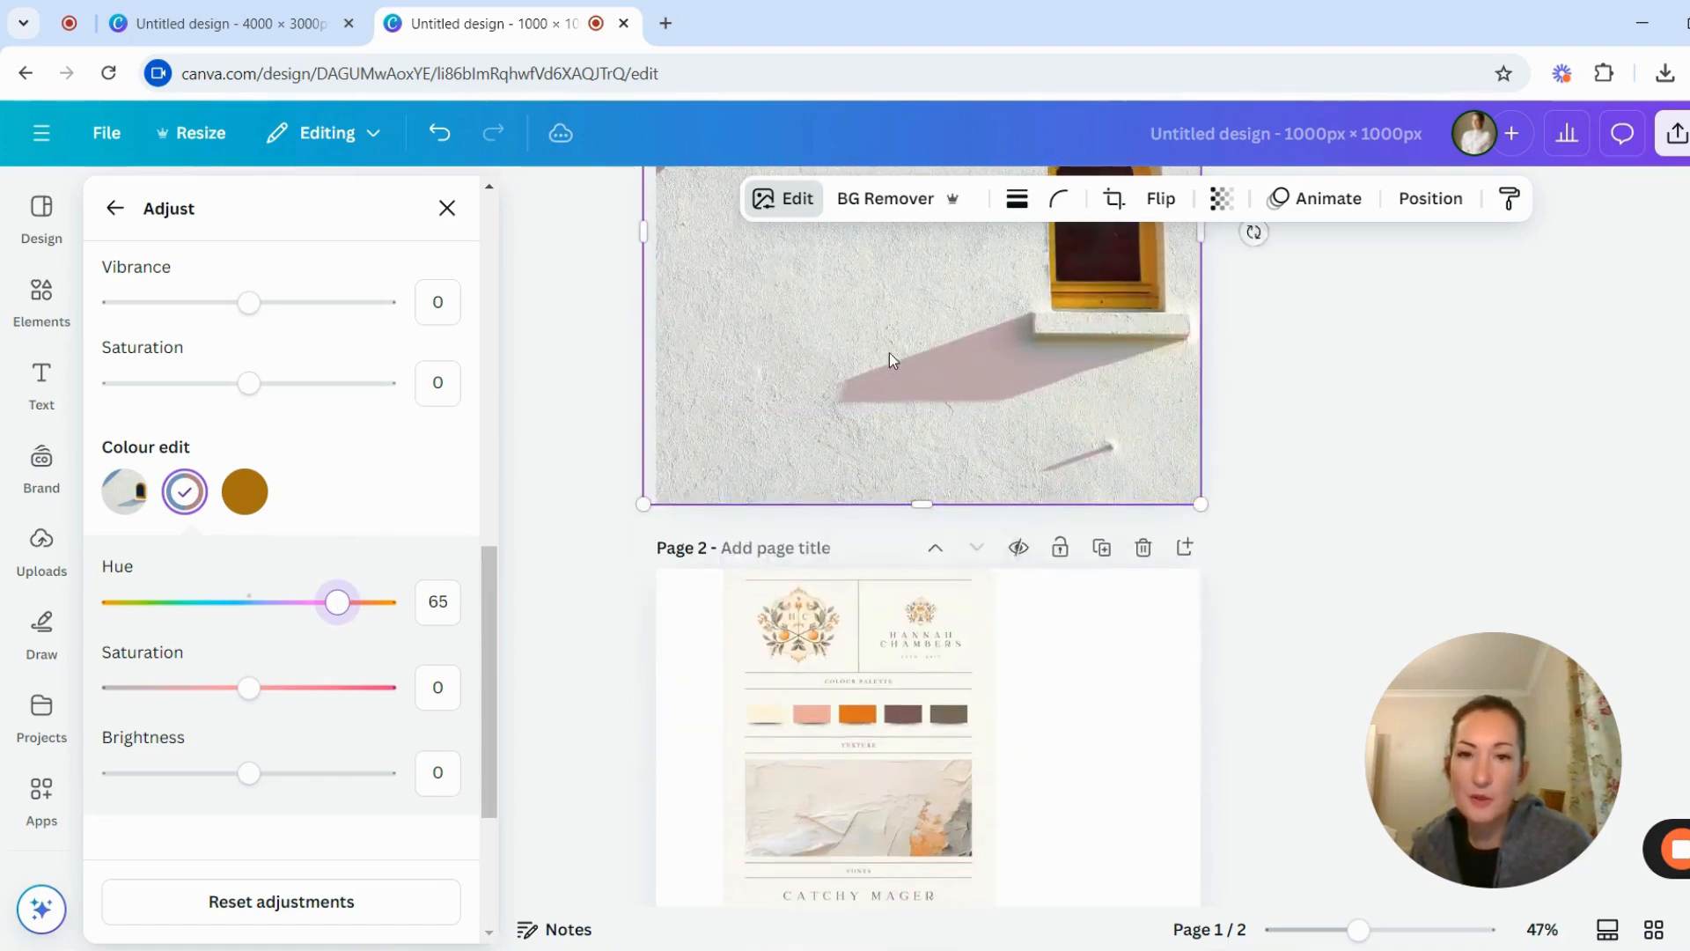
drag(338, 602, 315, 602)
scroll(810, 410, up, 4)
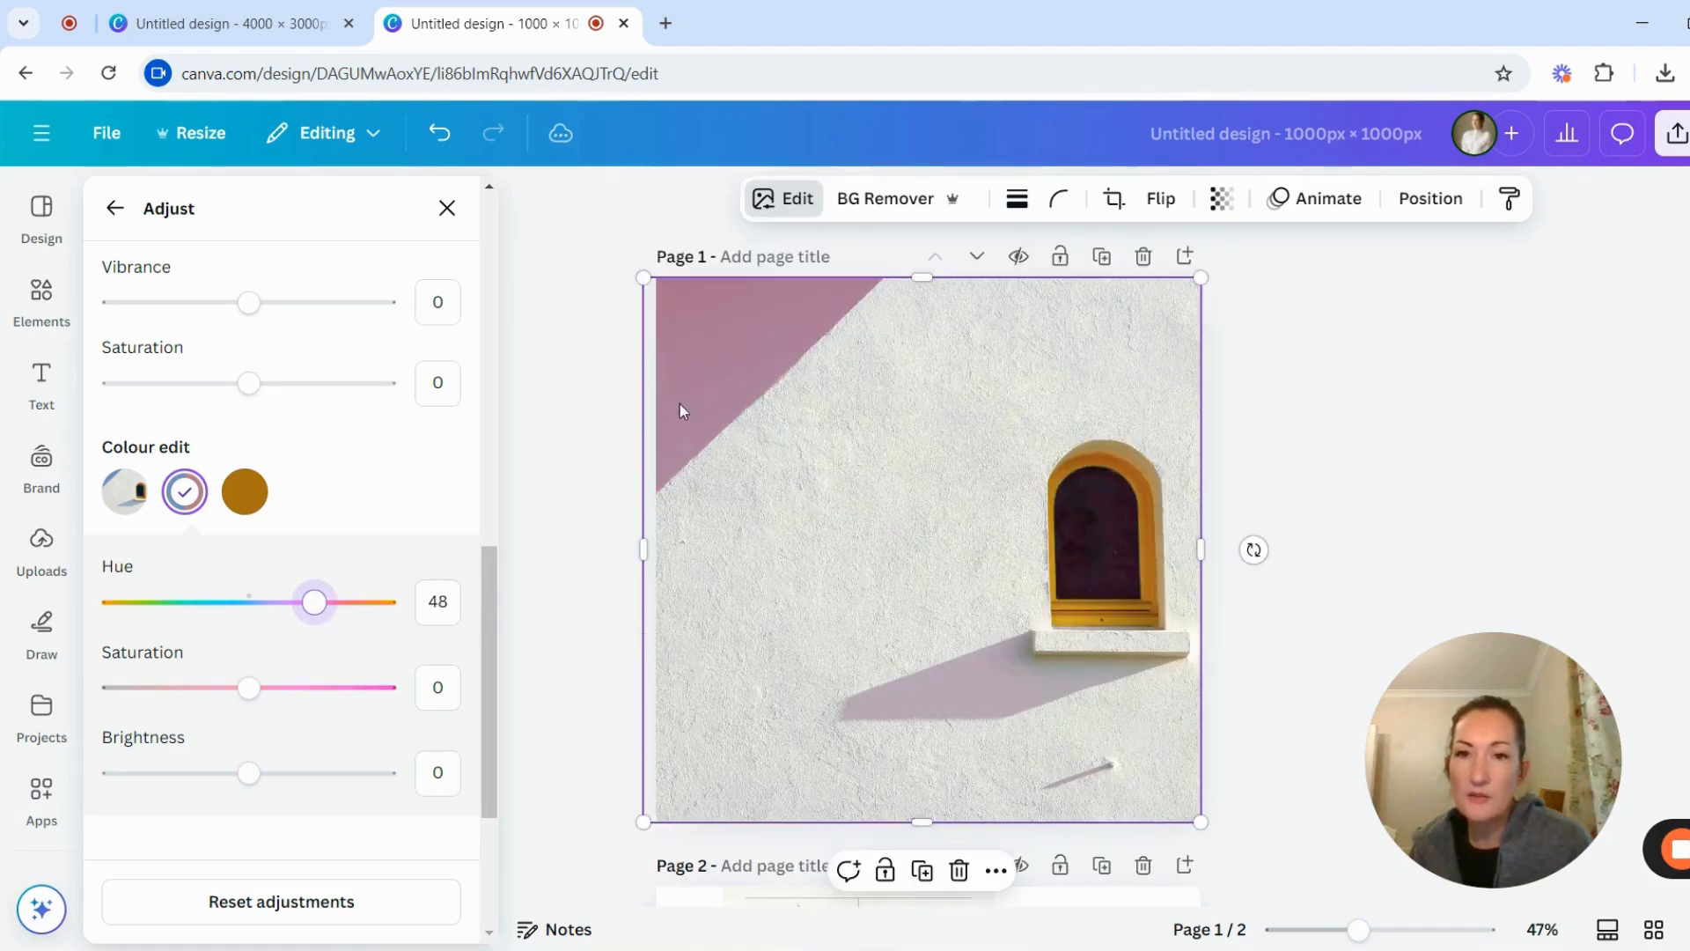
scroll(910, 459, down, 5)
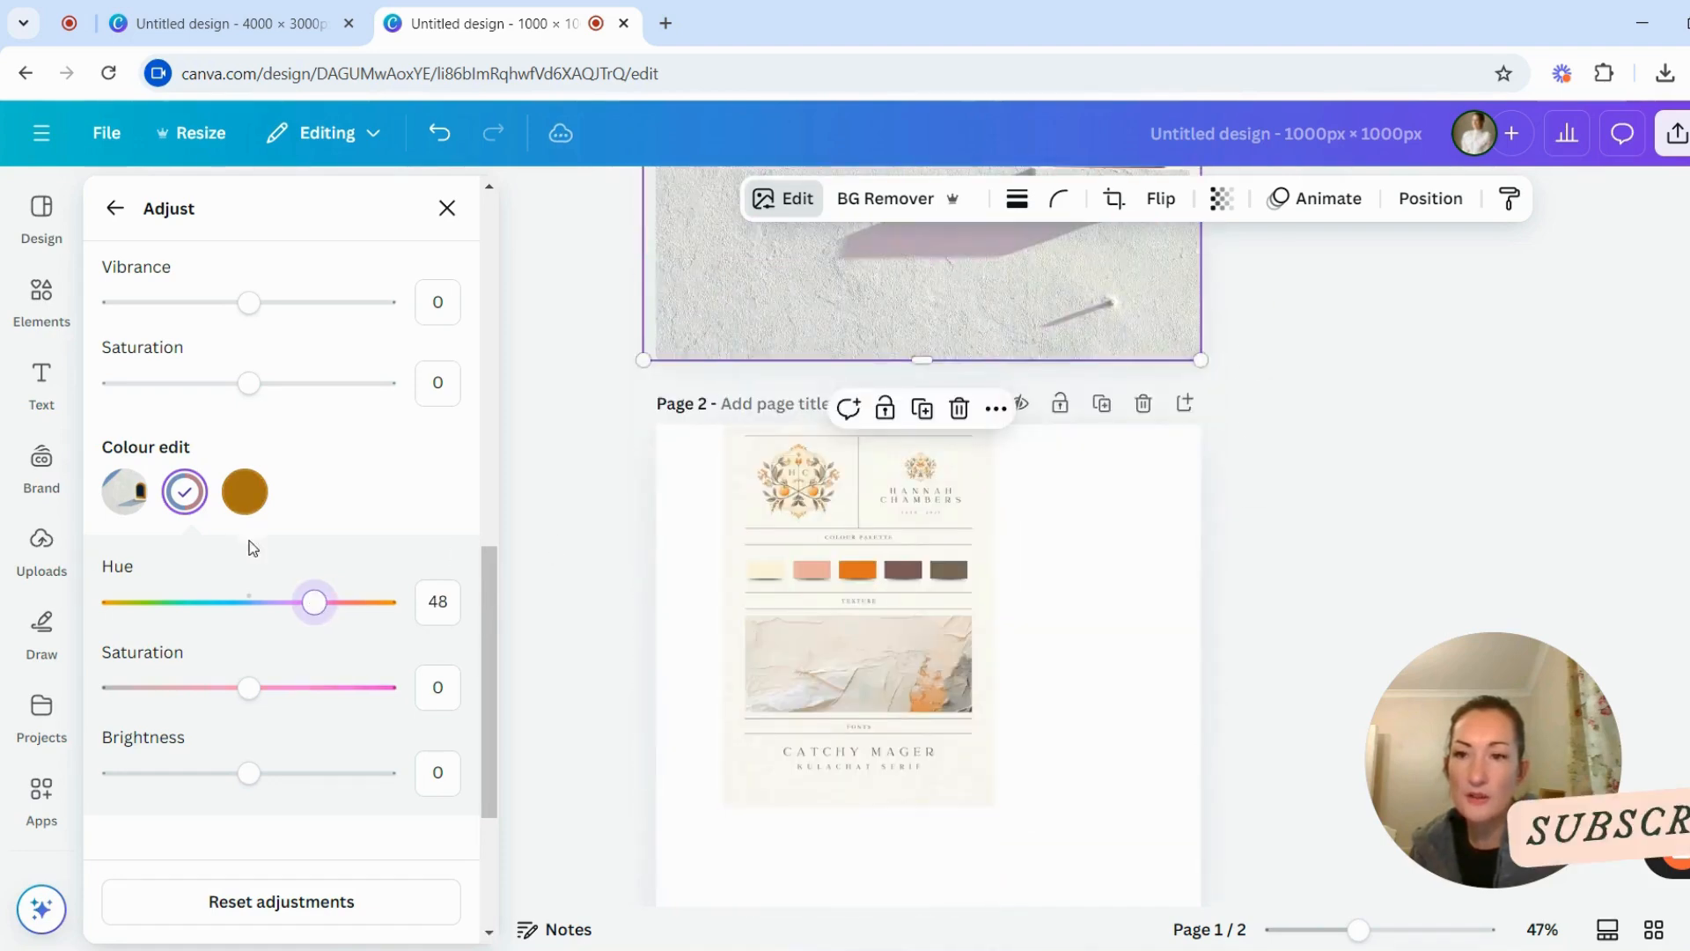
drag(324, 604, 335, 604)
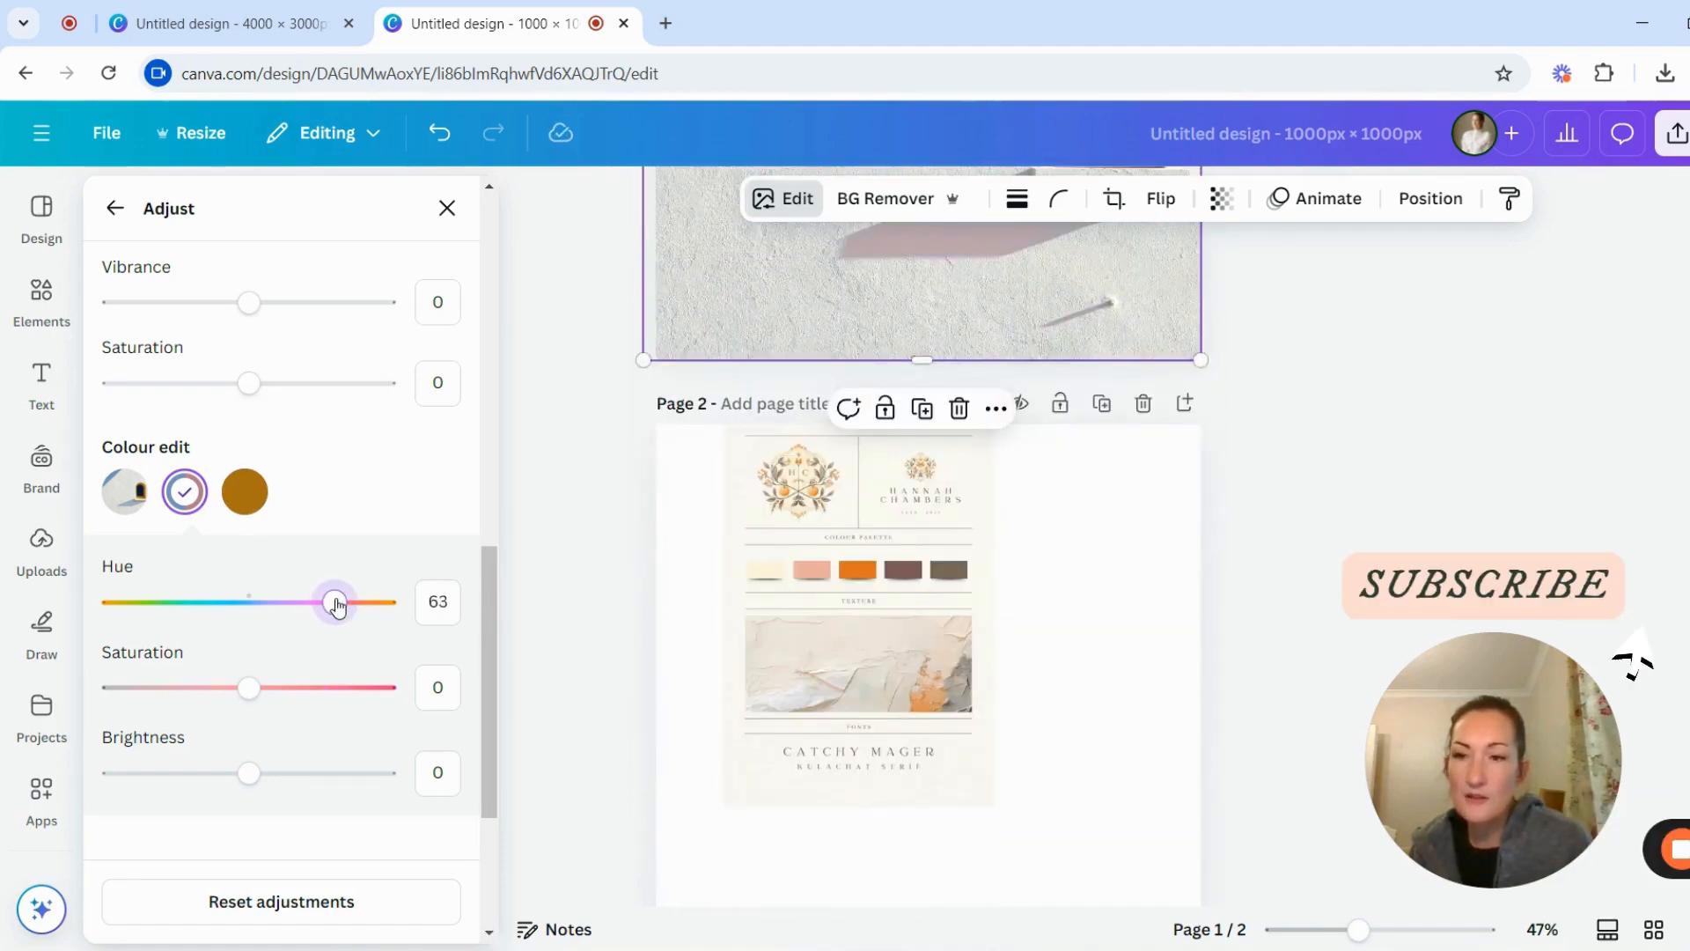
scroll(899, 490, up, 5)
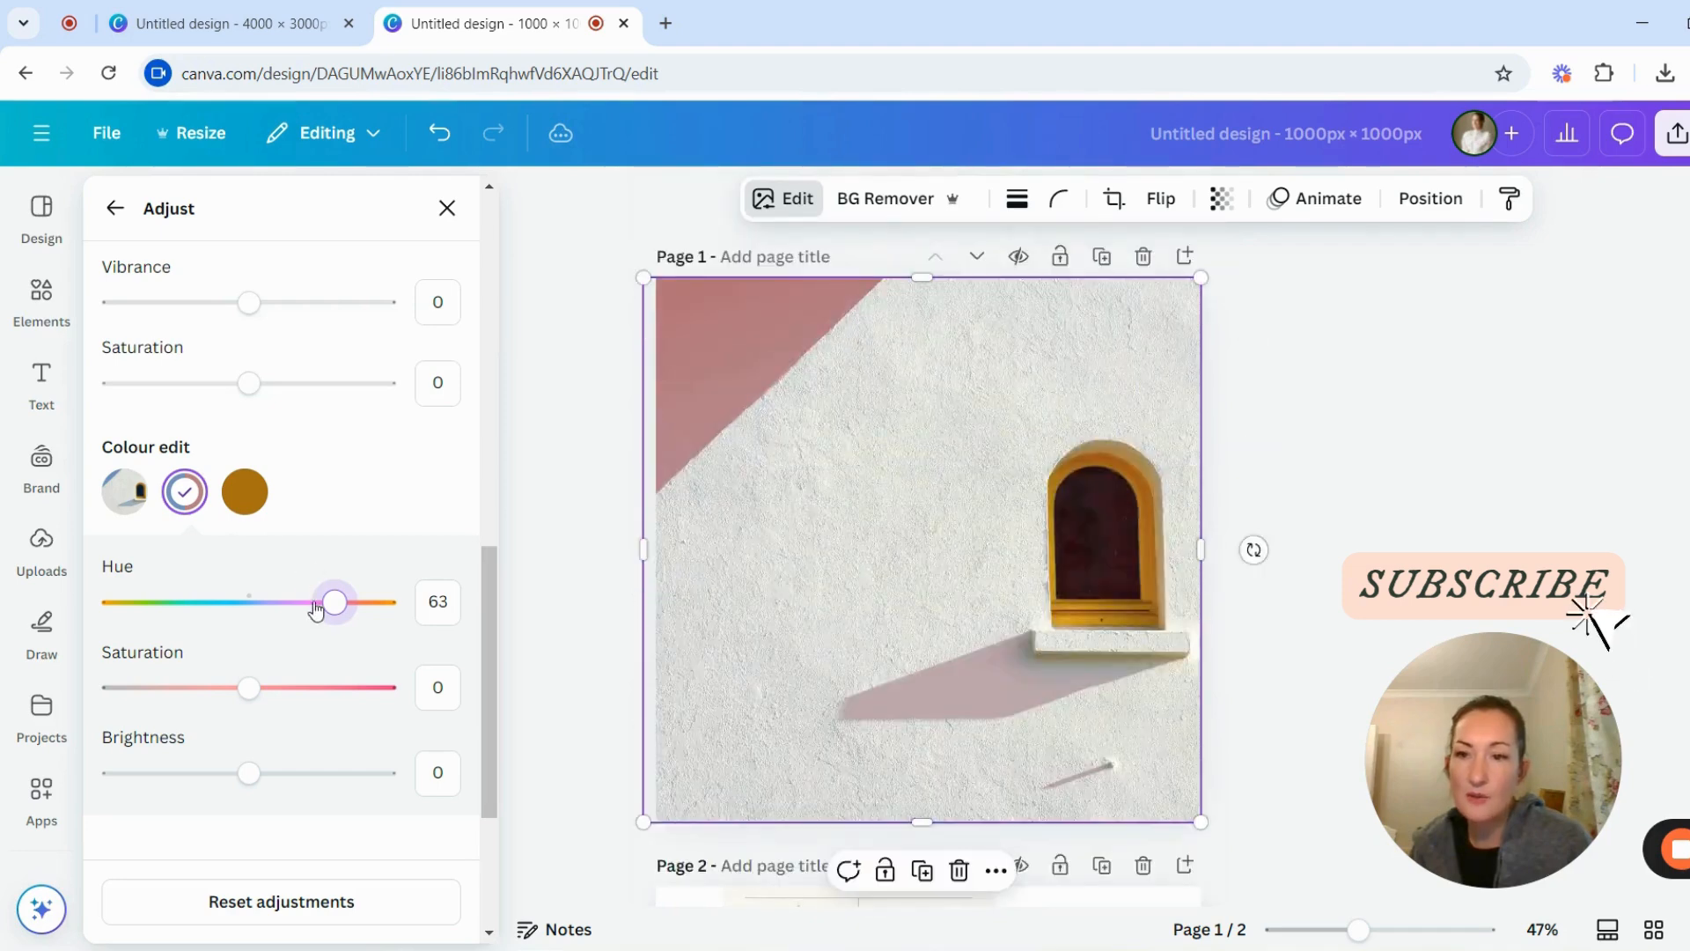
- Set the hue of the window photo's blue tones to 55 and compare it with the brand board
drag(349, 611, 328, 609)
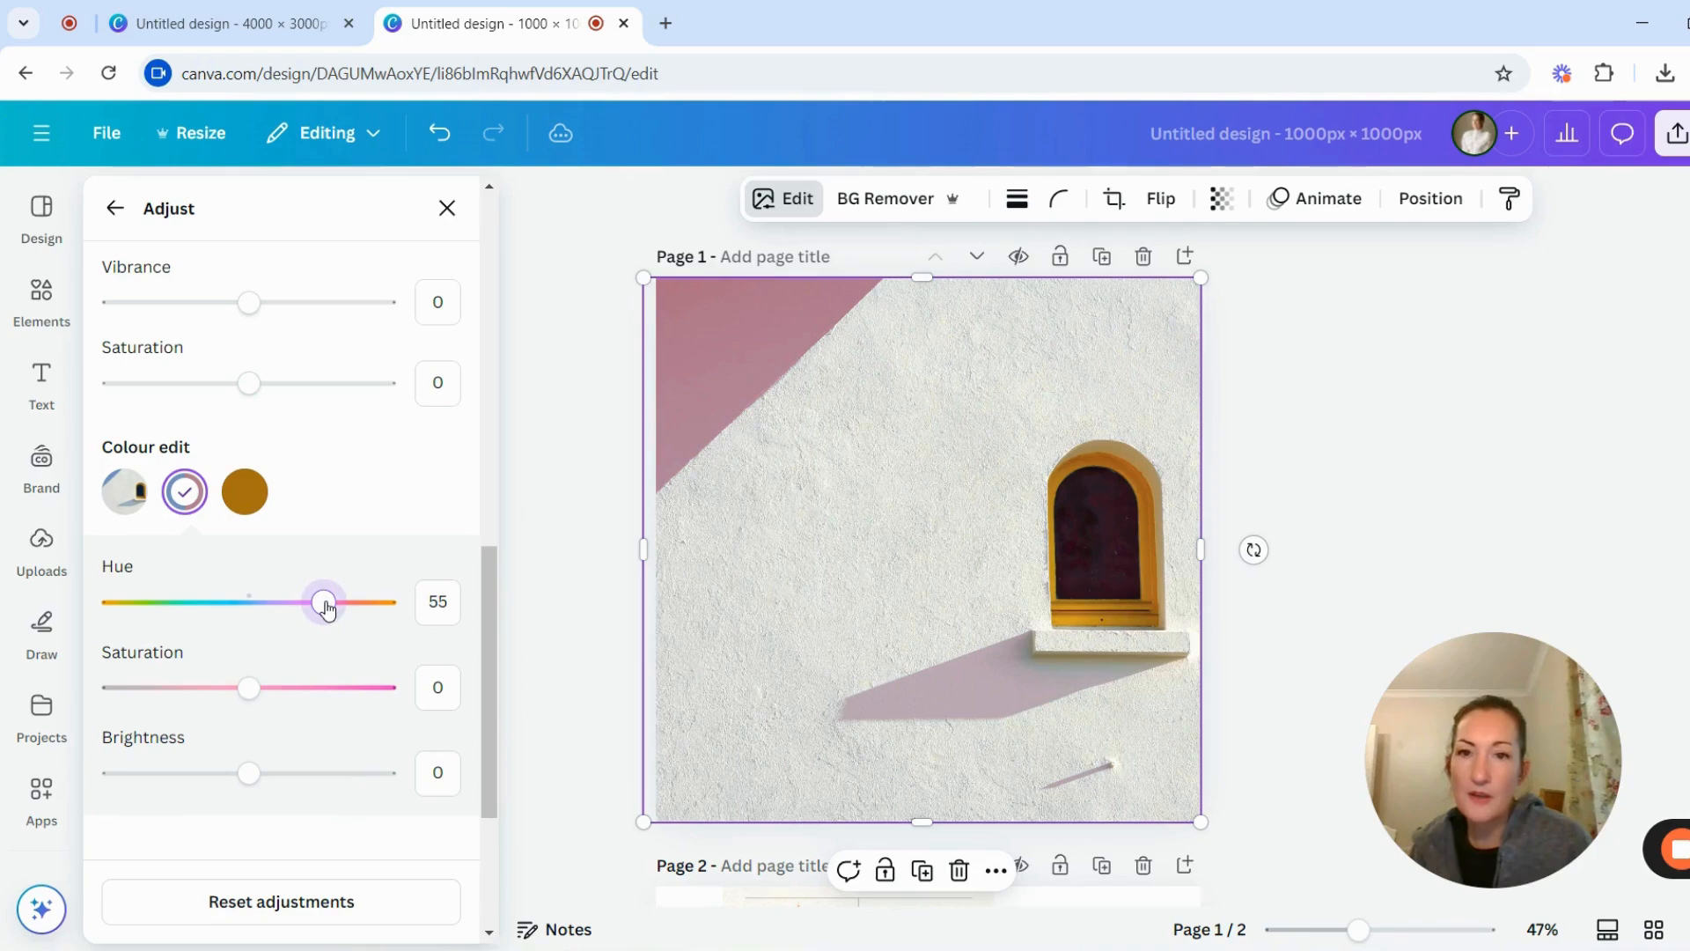
scroll(719, 466, down, 4)
scroll(963, 588, up, 3)
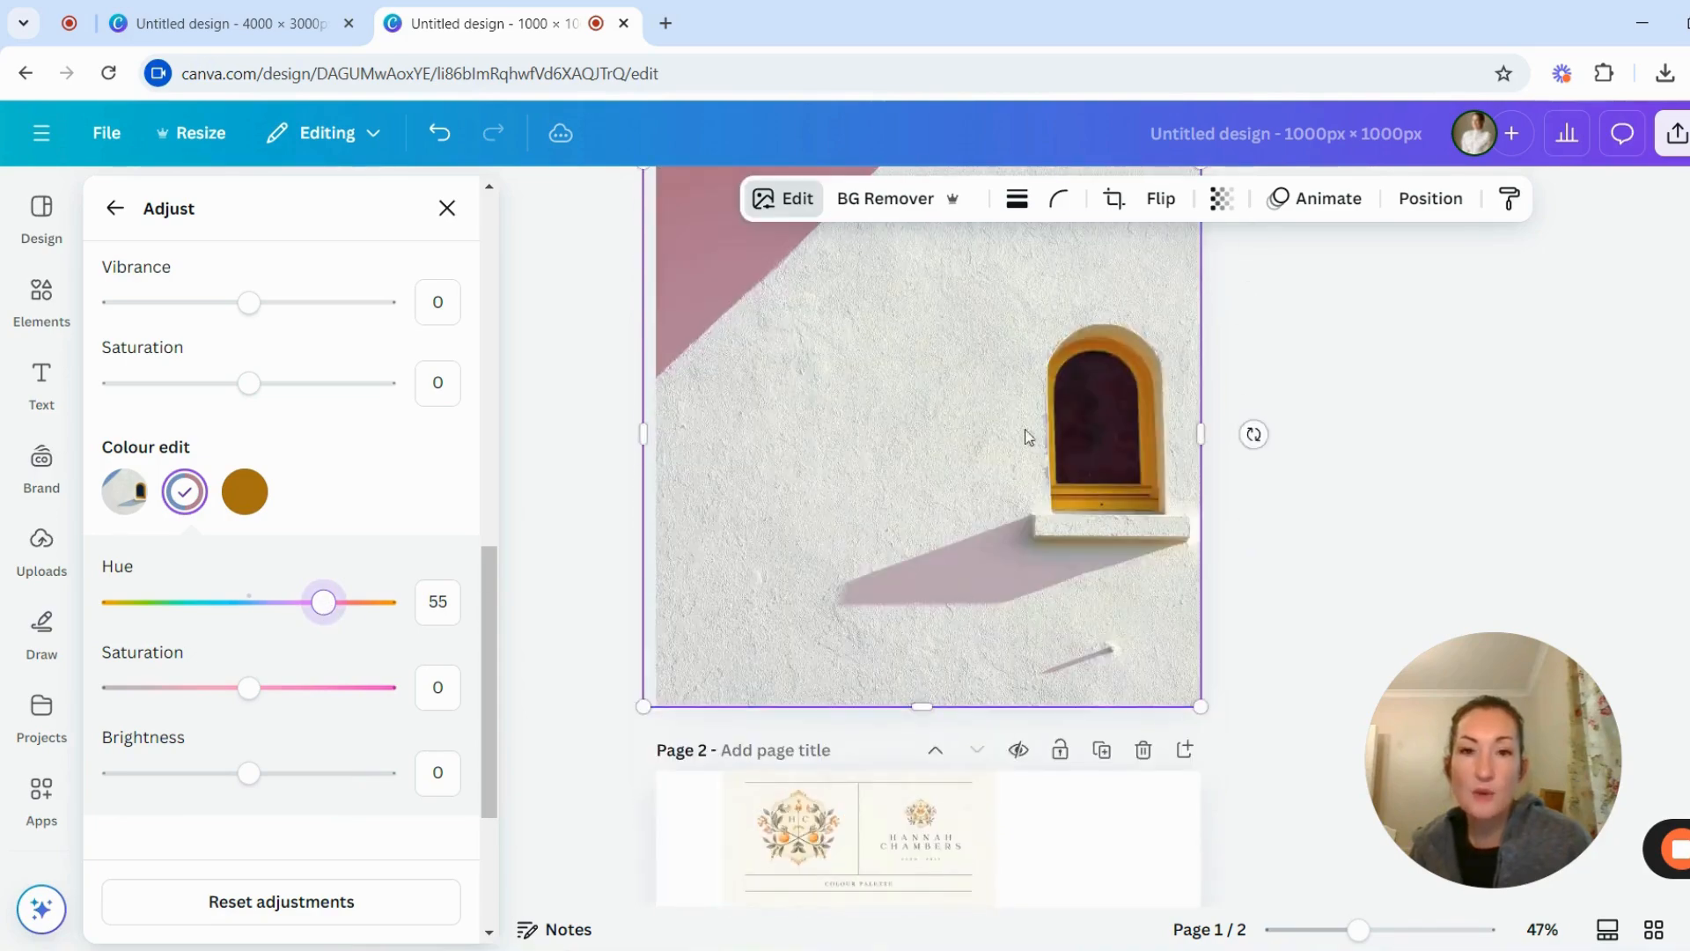
- Set the window photo's orange tones to a hue of -8 and a saturation of 25, checking against the brand board palette
click(246, 501)
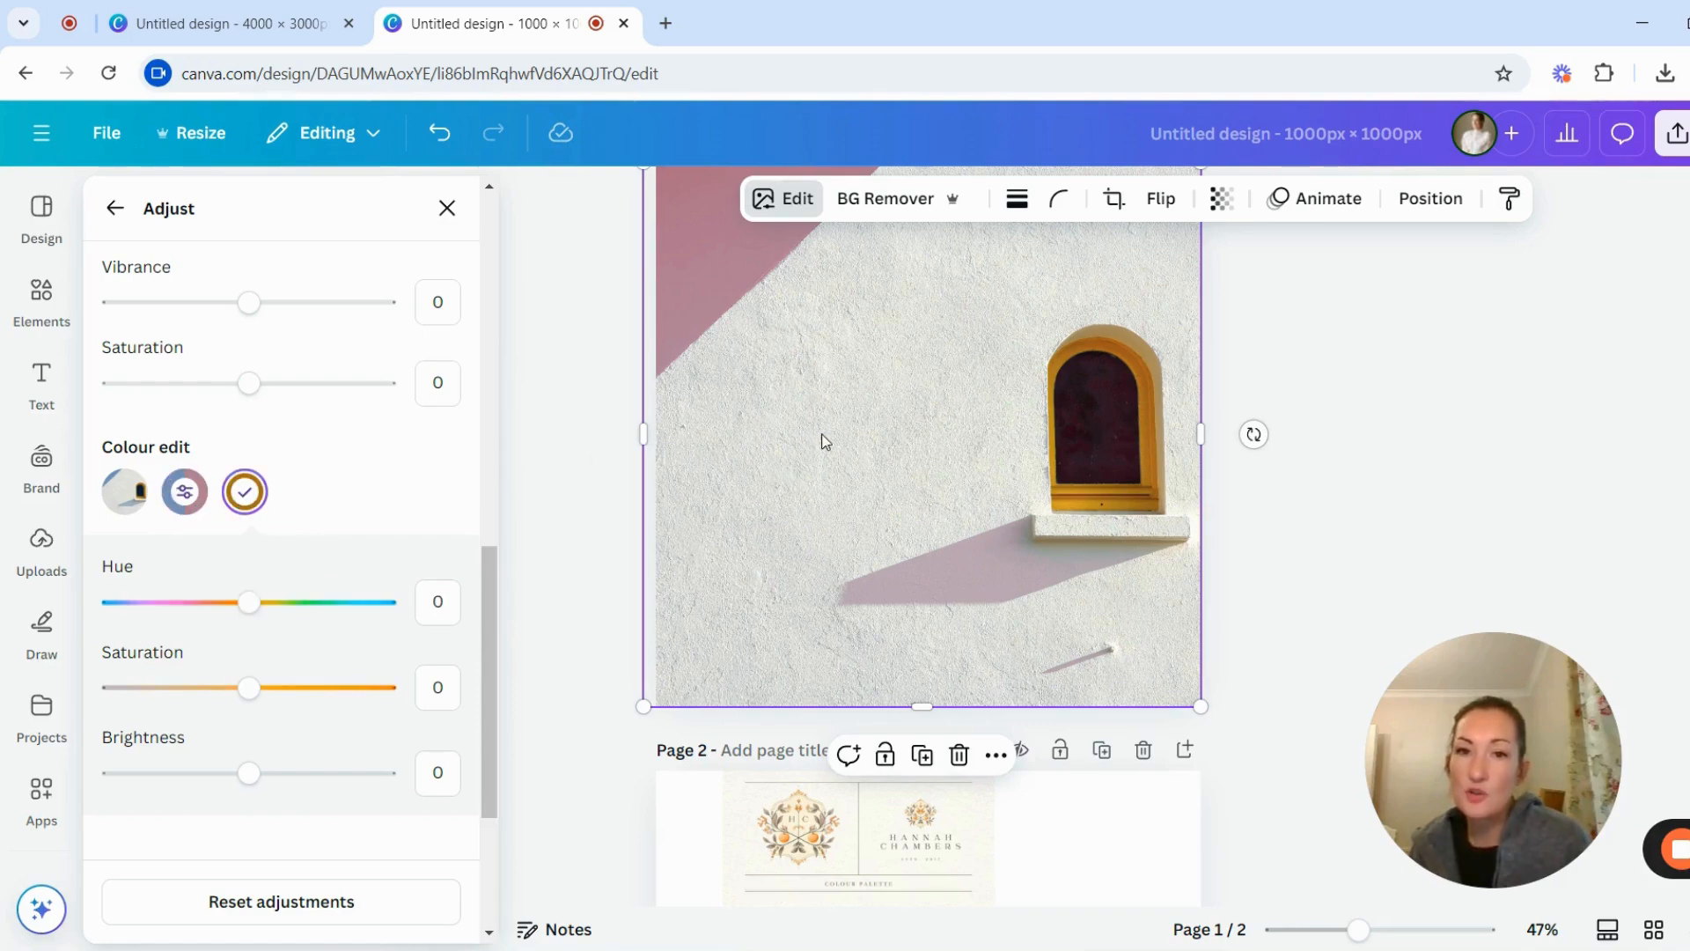
scroll(822, 441, down, 3)
scroll(968, 413, up, 2)
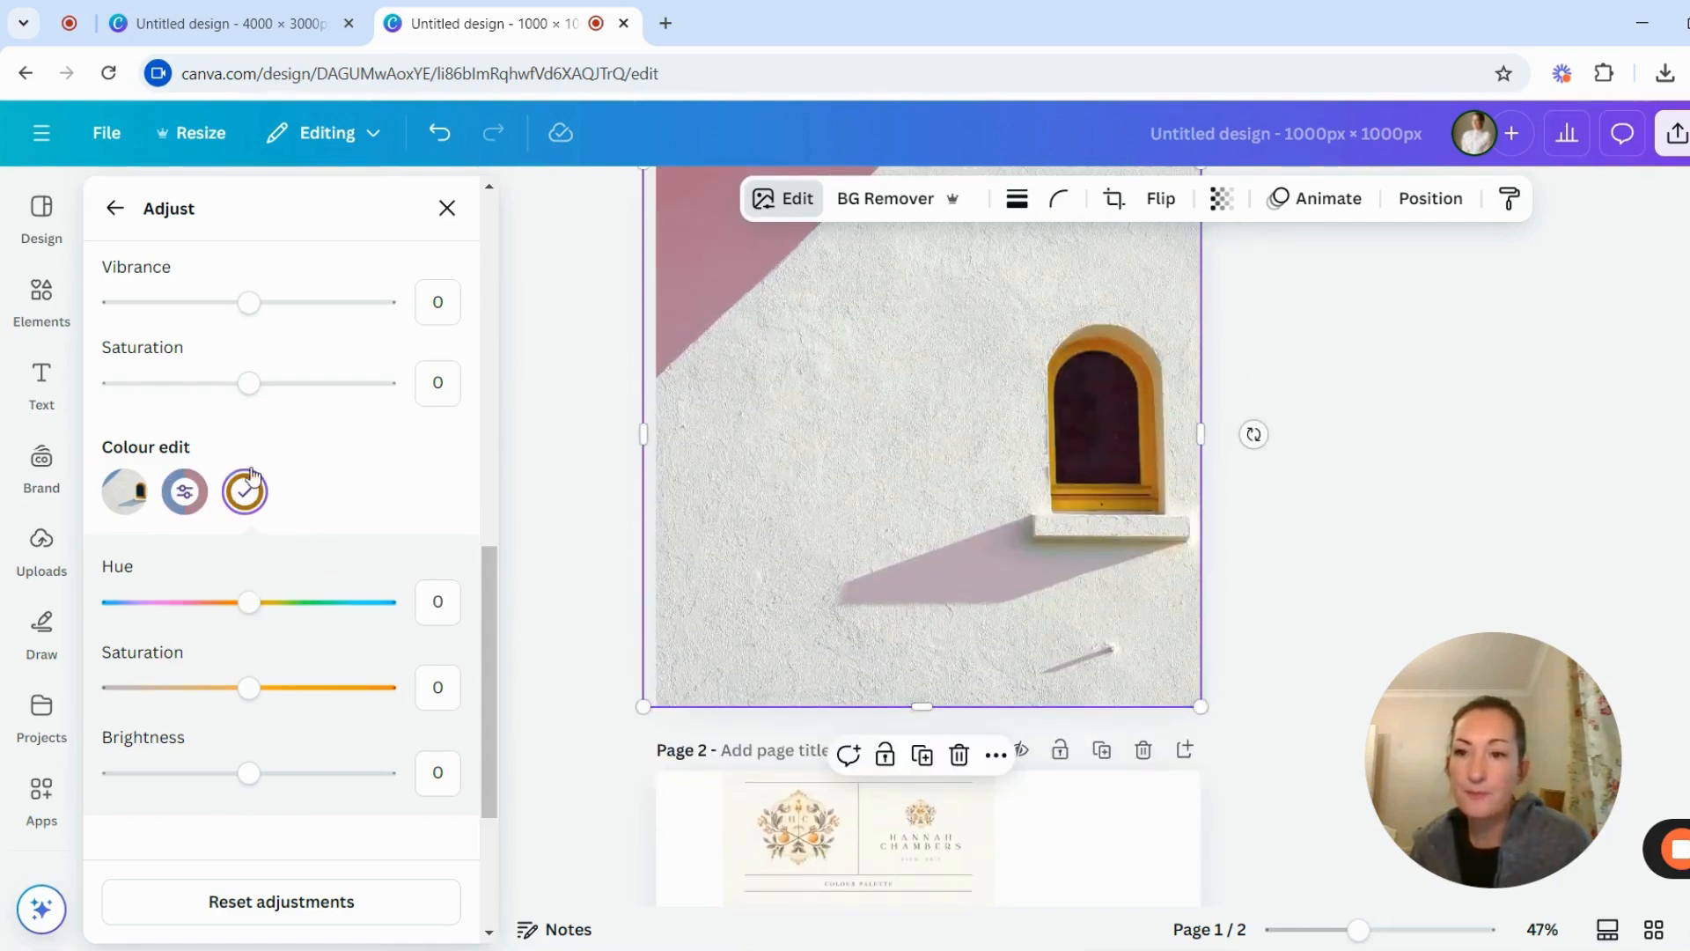
scroll(1099, 414, down, 3)
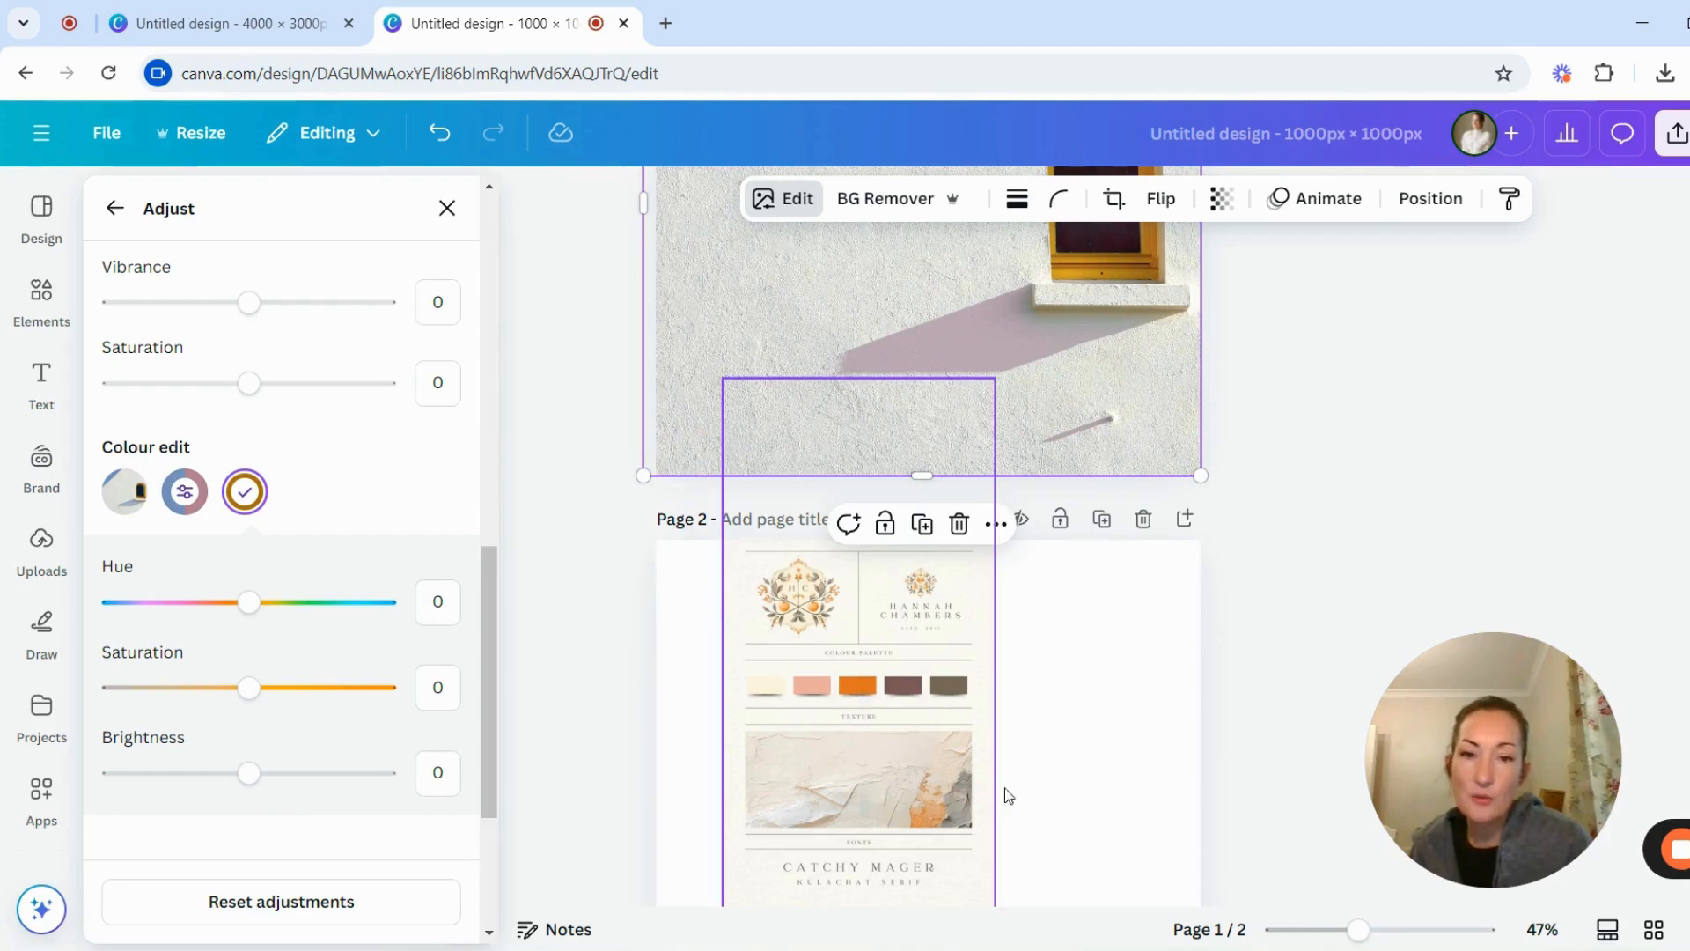
drag(1358, 929, 1394, 928)
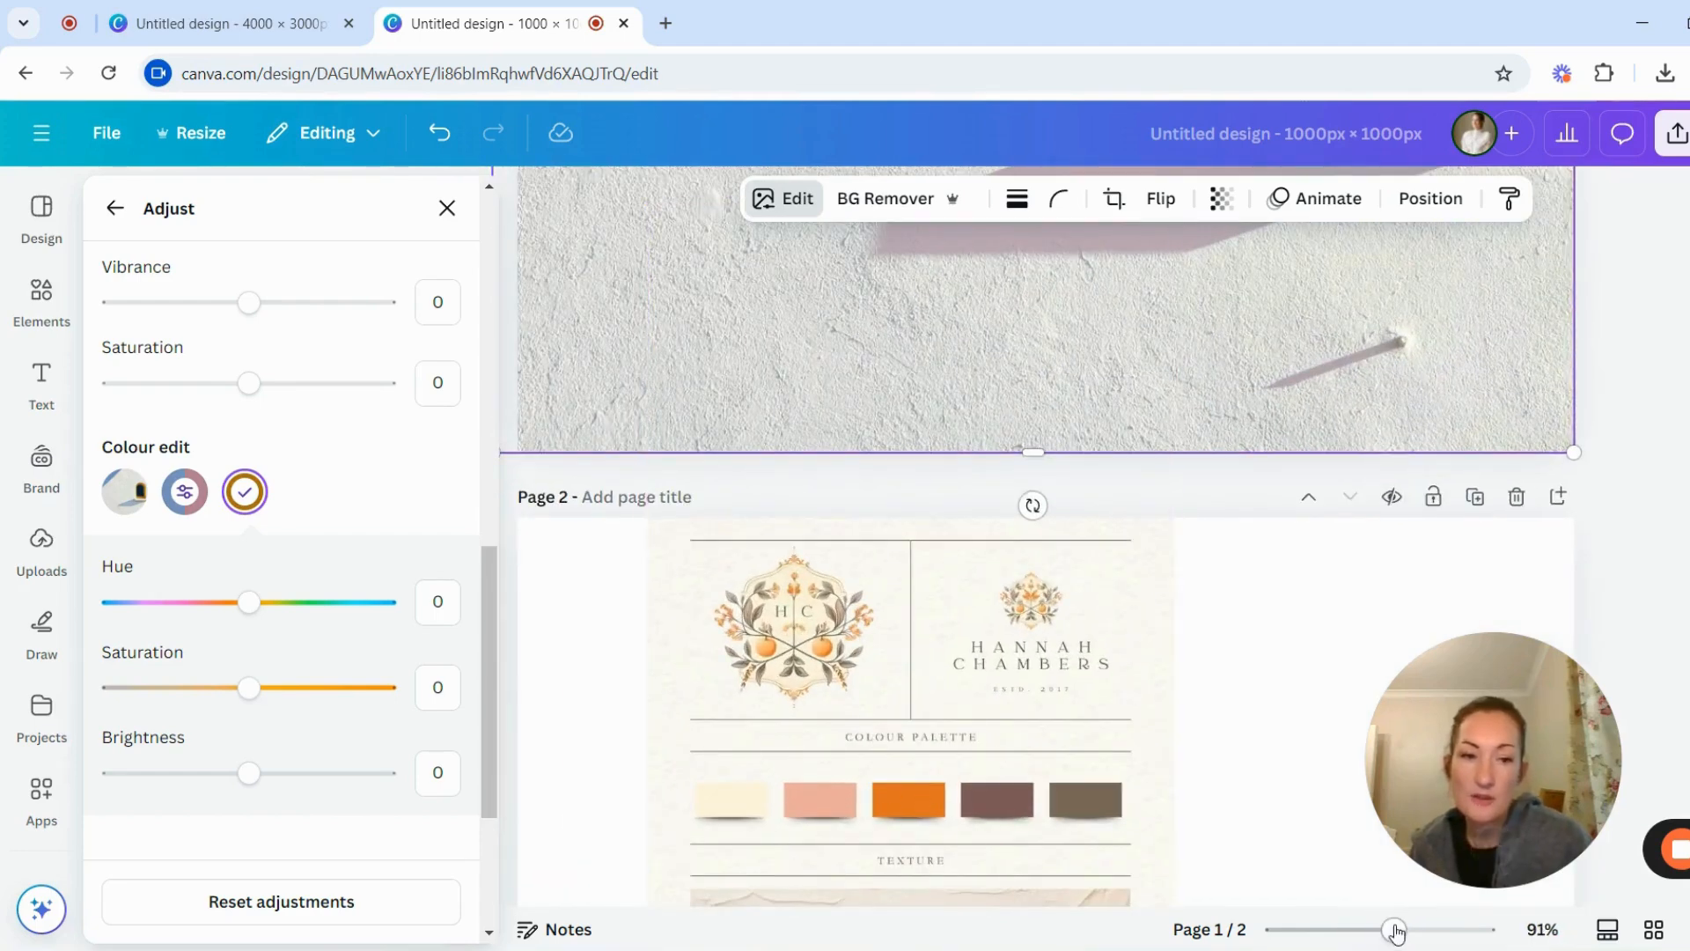
drag(1394, 929, 1362, 931)
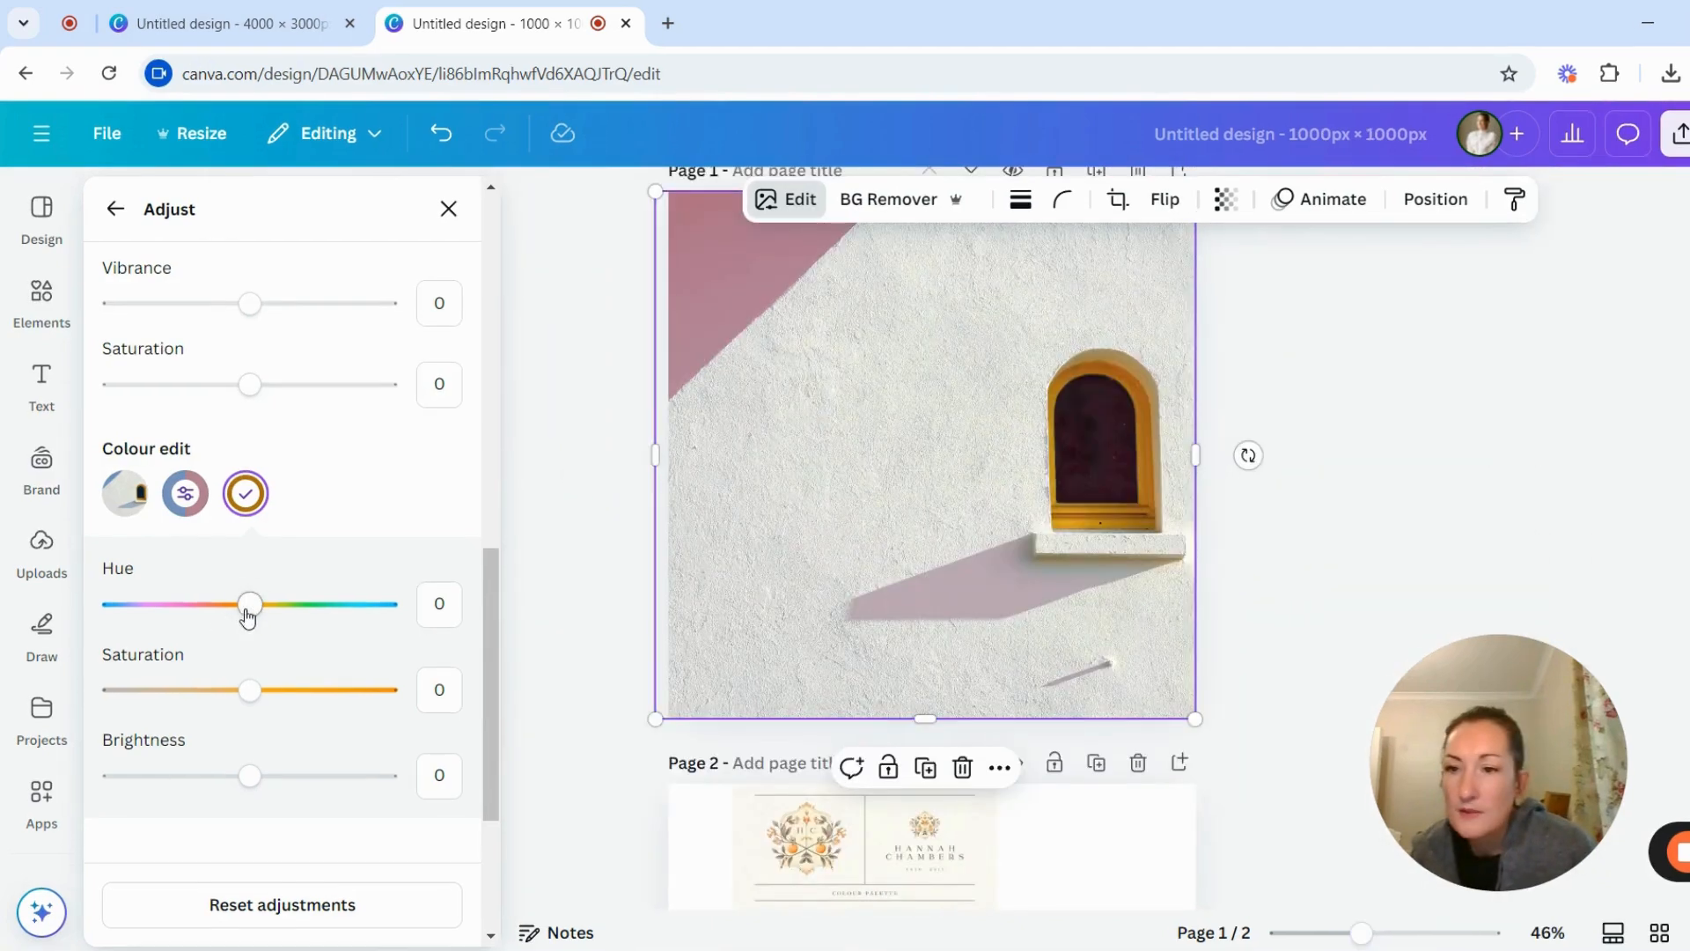
mouse_move(250, 606)
mouse_down()
mouse_move(234, 605)
mouse_move(259, 616)
mouse_move(214, 613)
mouse_move(240, 614)
mouse_up()
scroll(832, 537, down, 3)
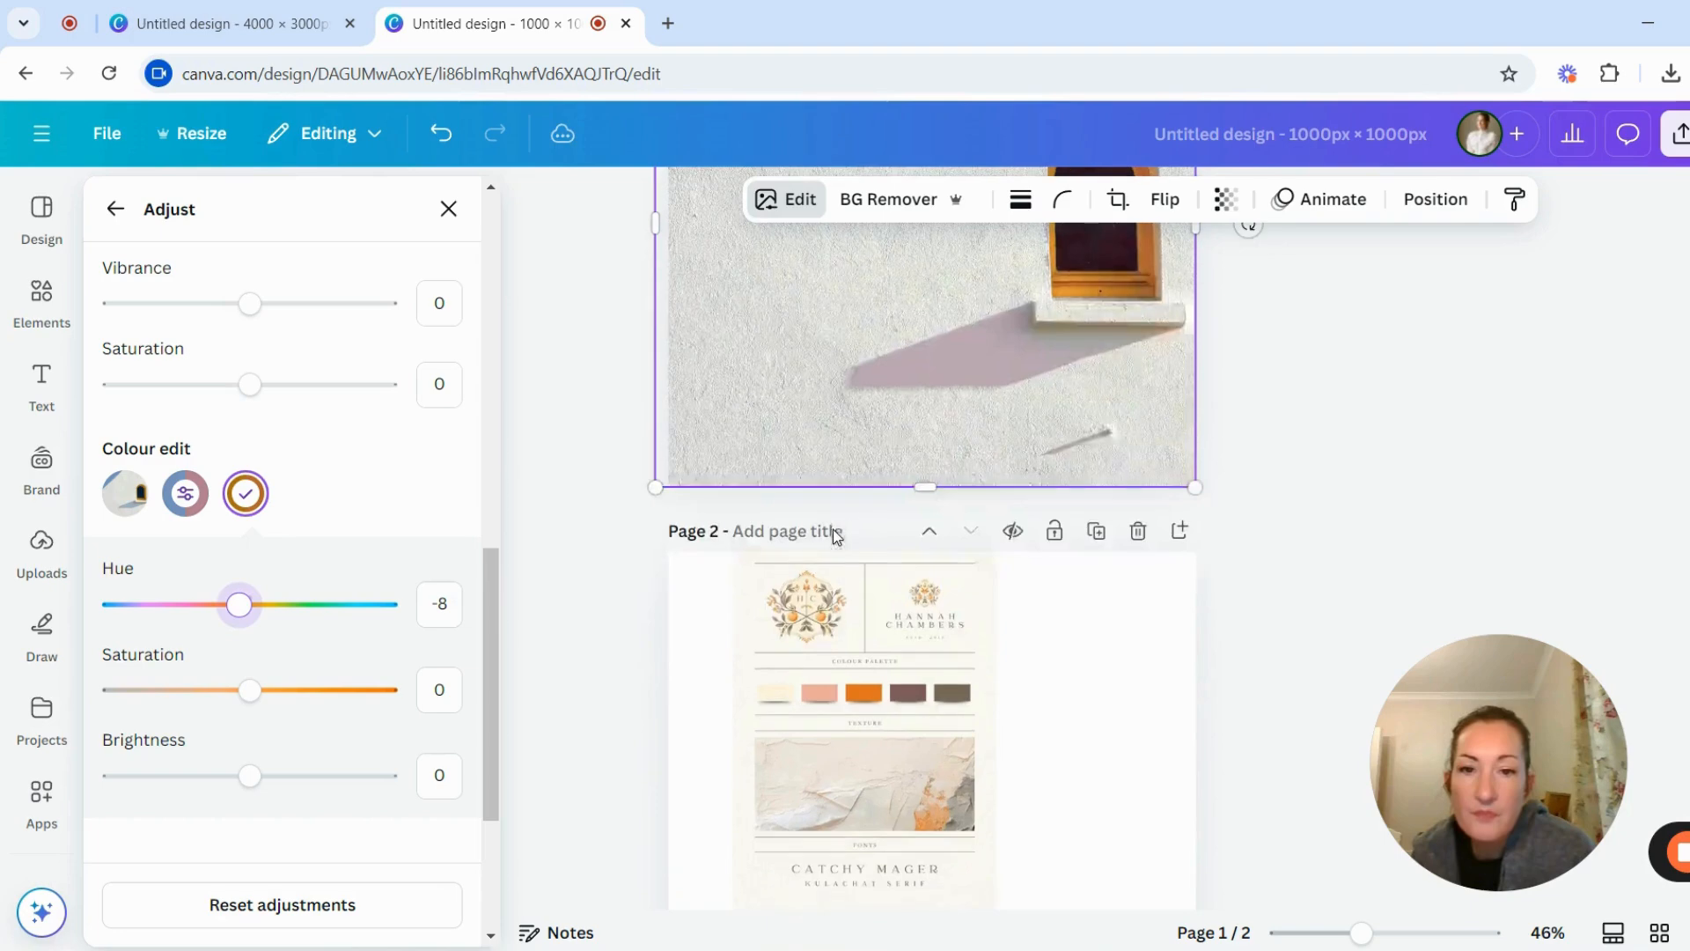
scroll(847, 689, up, 3)
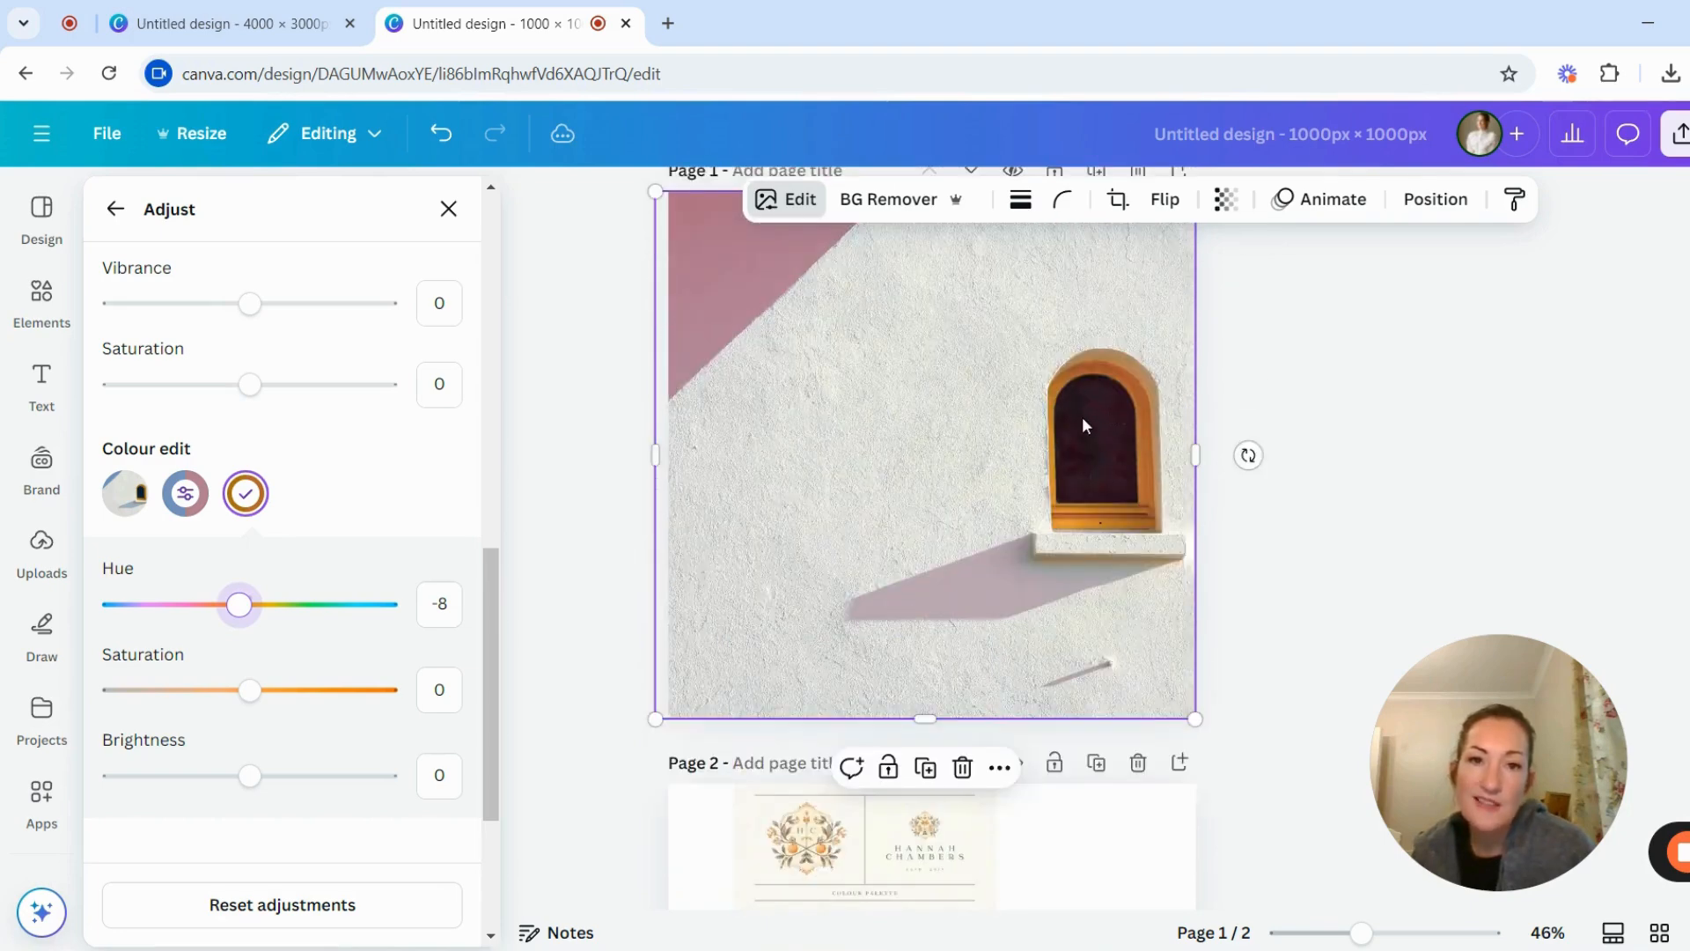
mouse_move(250, 689)
mouse_down()
mouse_move(314, 691)
mouse_move(284, 691)
mouse_up()
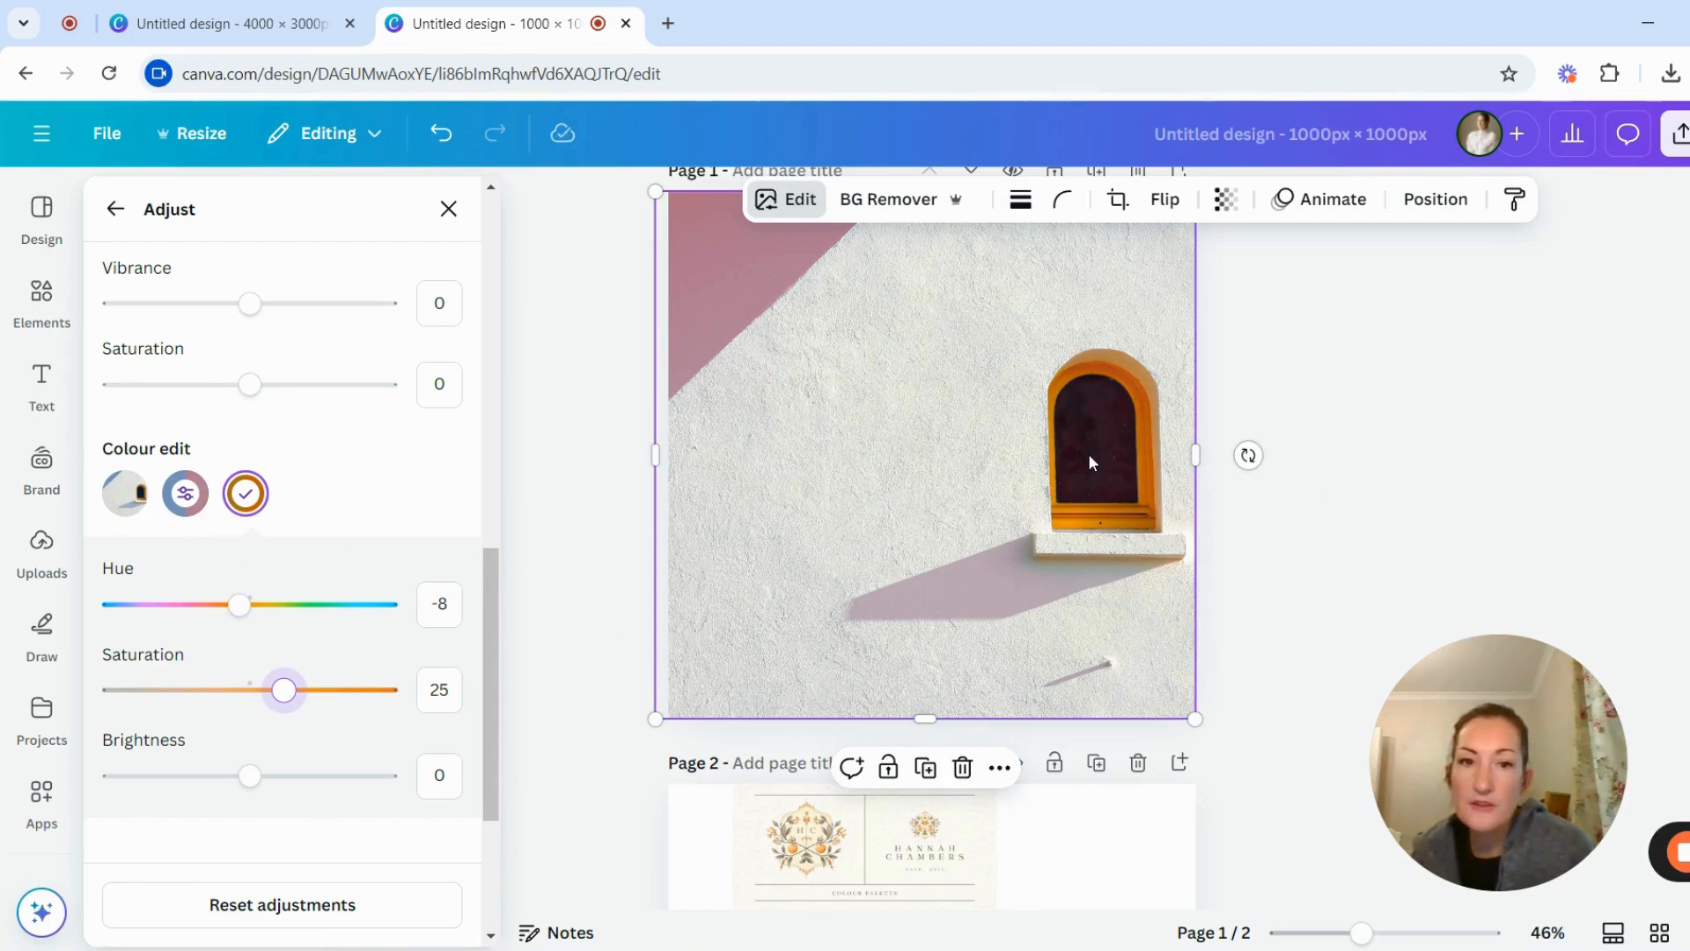
- Set the saturation of the orange tones in the page 2 brand board to 20 and compare it with the window photo
click(984, 864)
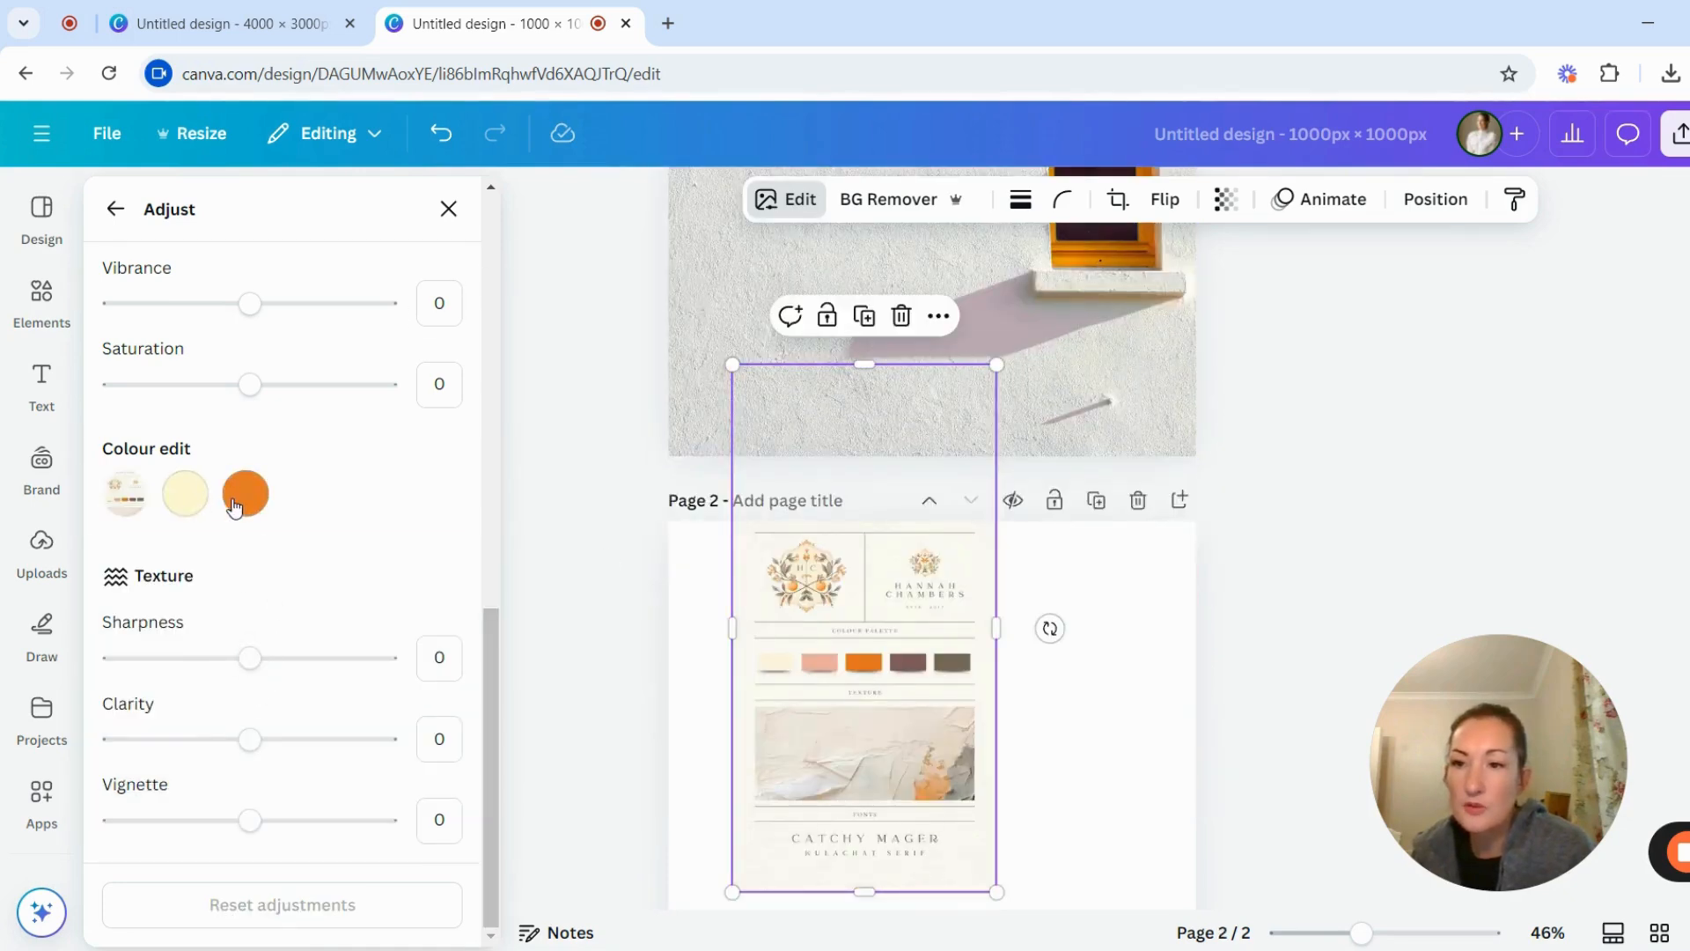
click(245, 493)
drag(250, 699, 281, 698)
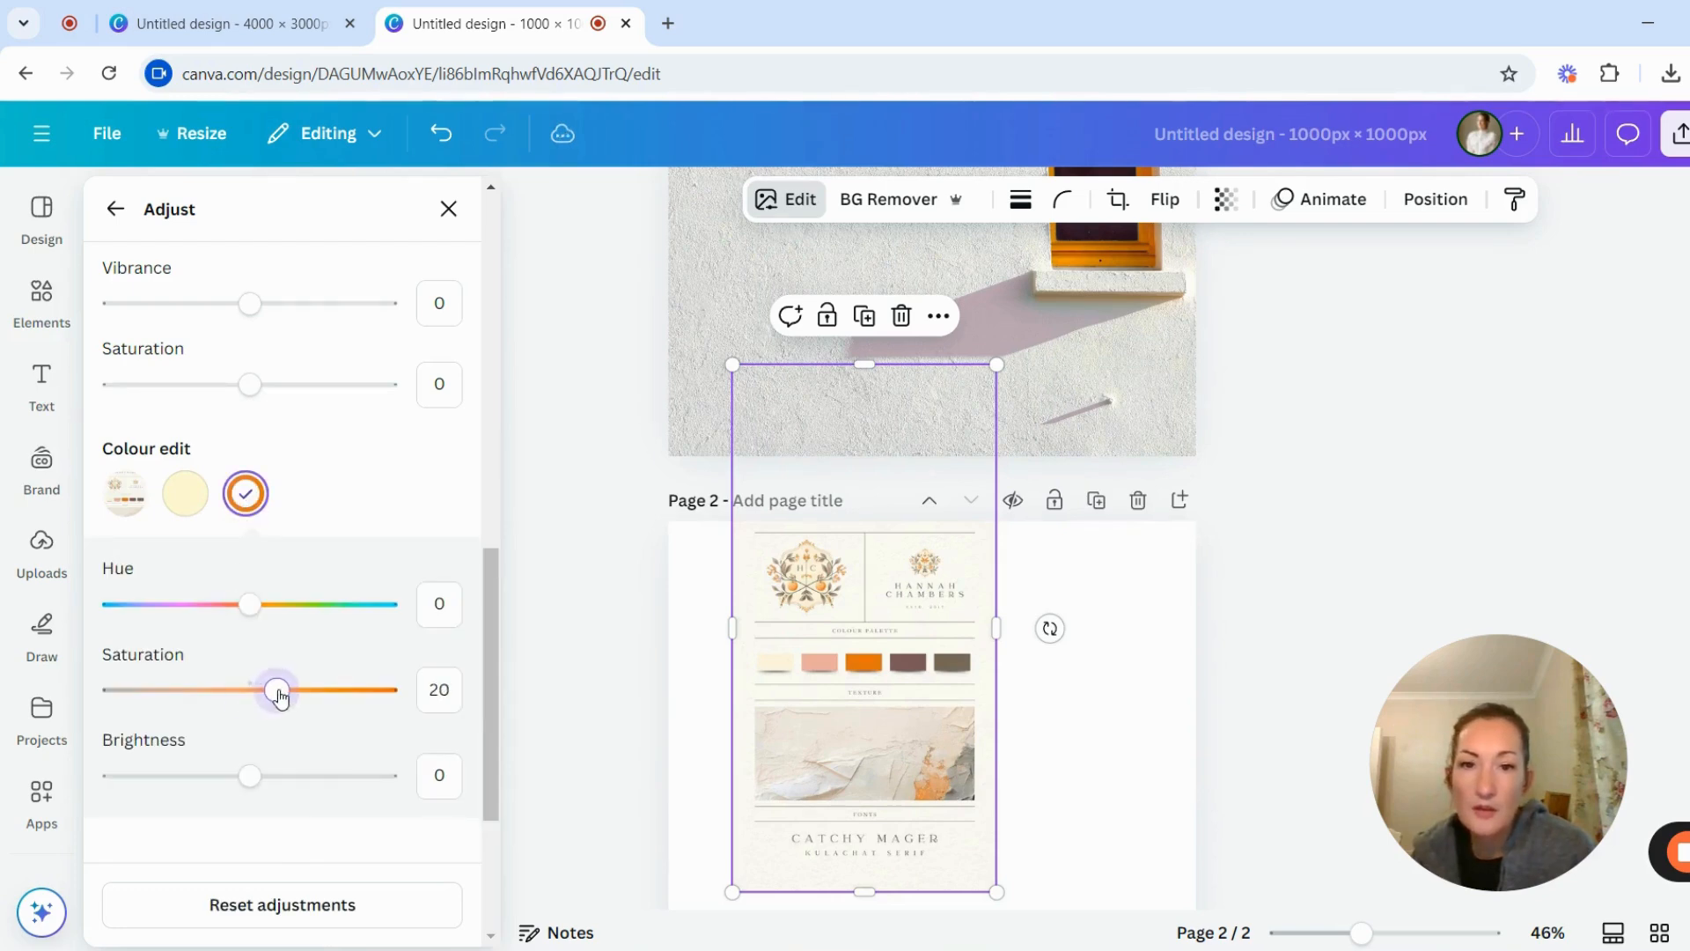
scroll(979, 614, up, 3)
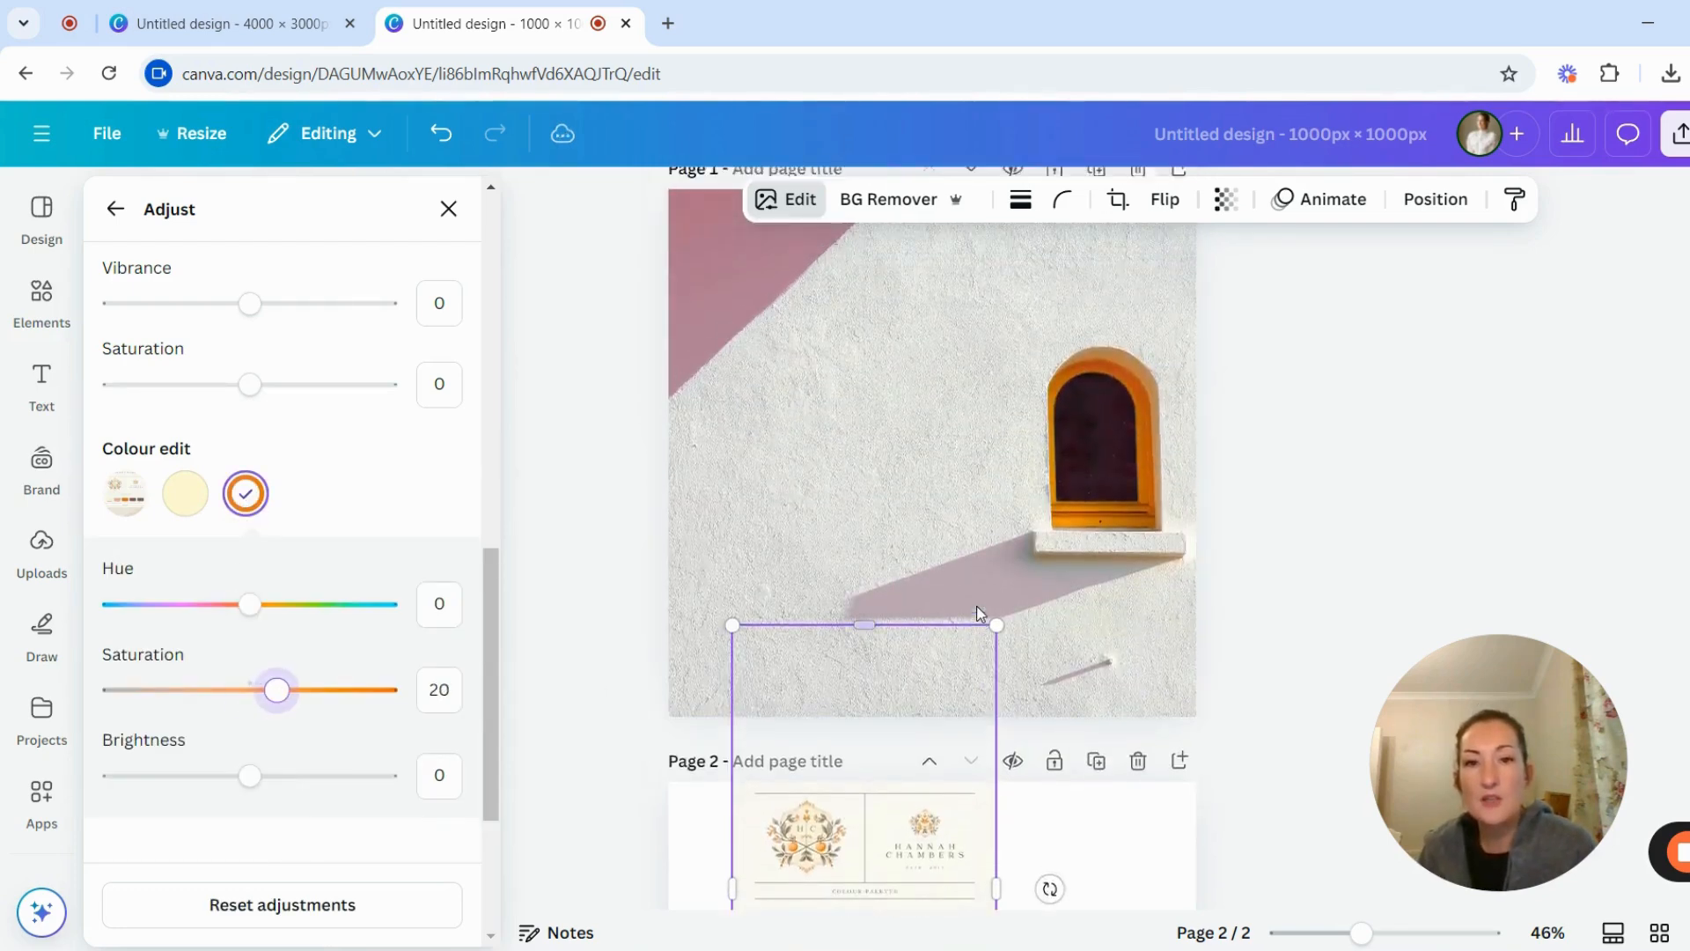
scroll(979, 613, up, 2)
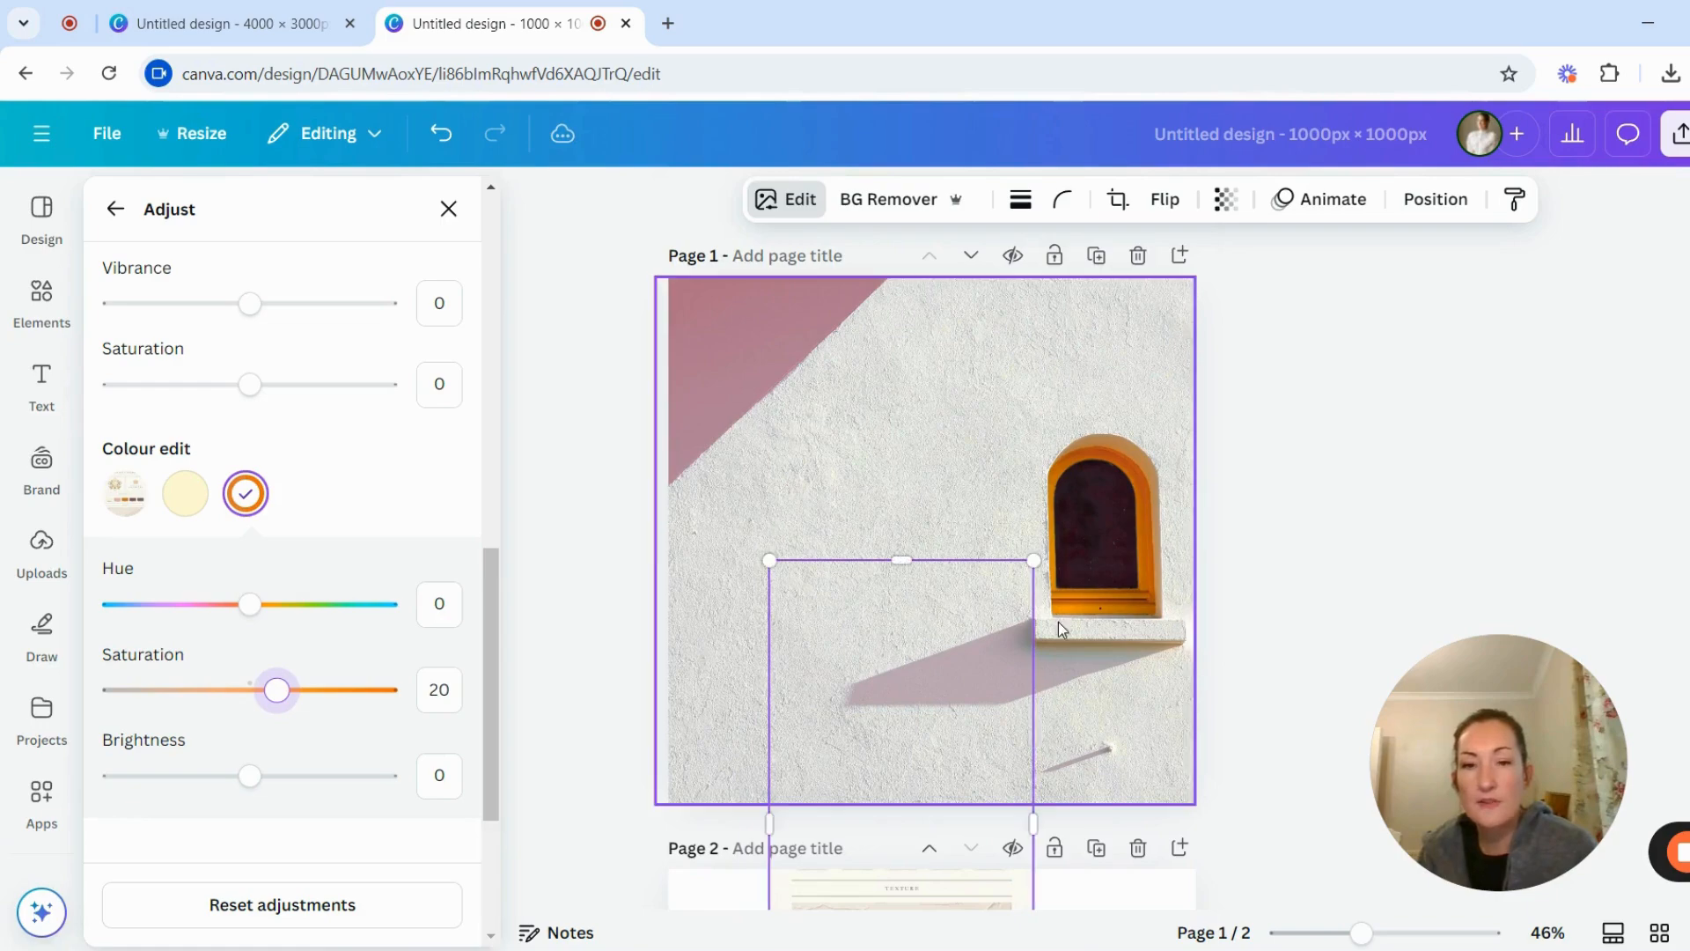
scroll(1059, 626, down, 4)
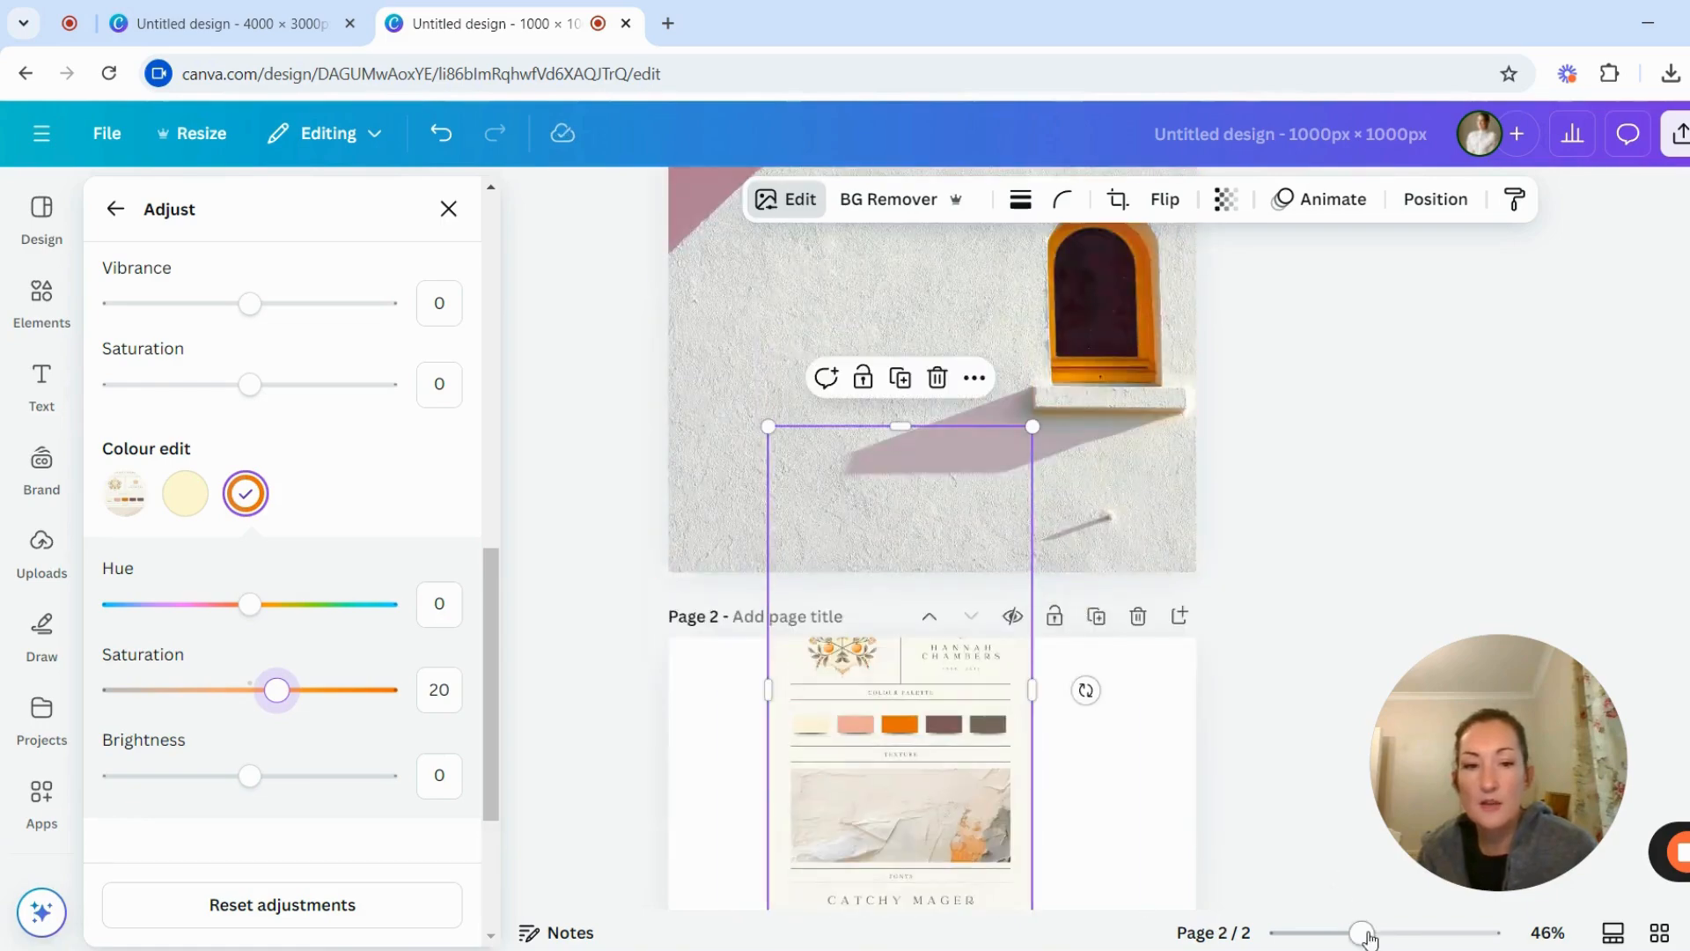
drag(1368, 940, 1344, 935)
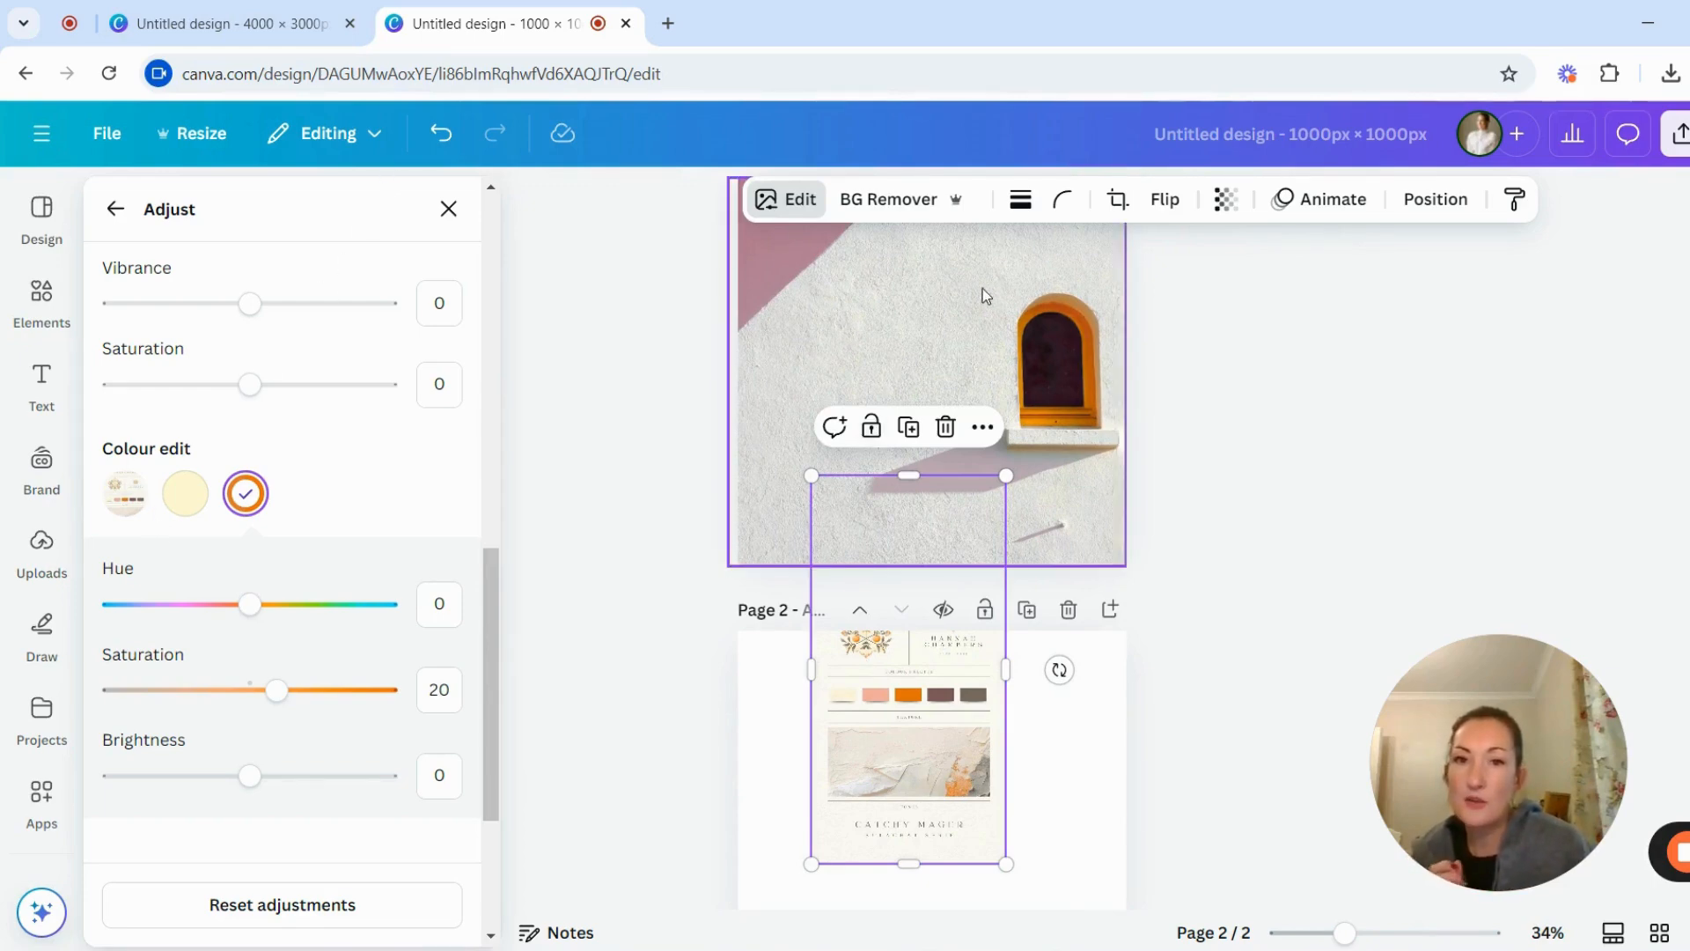
scroll(915, 342, up, 1)
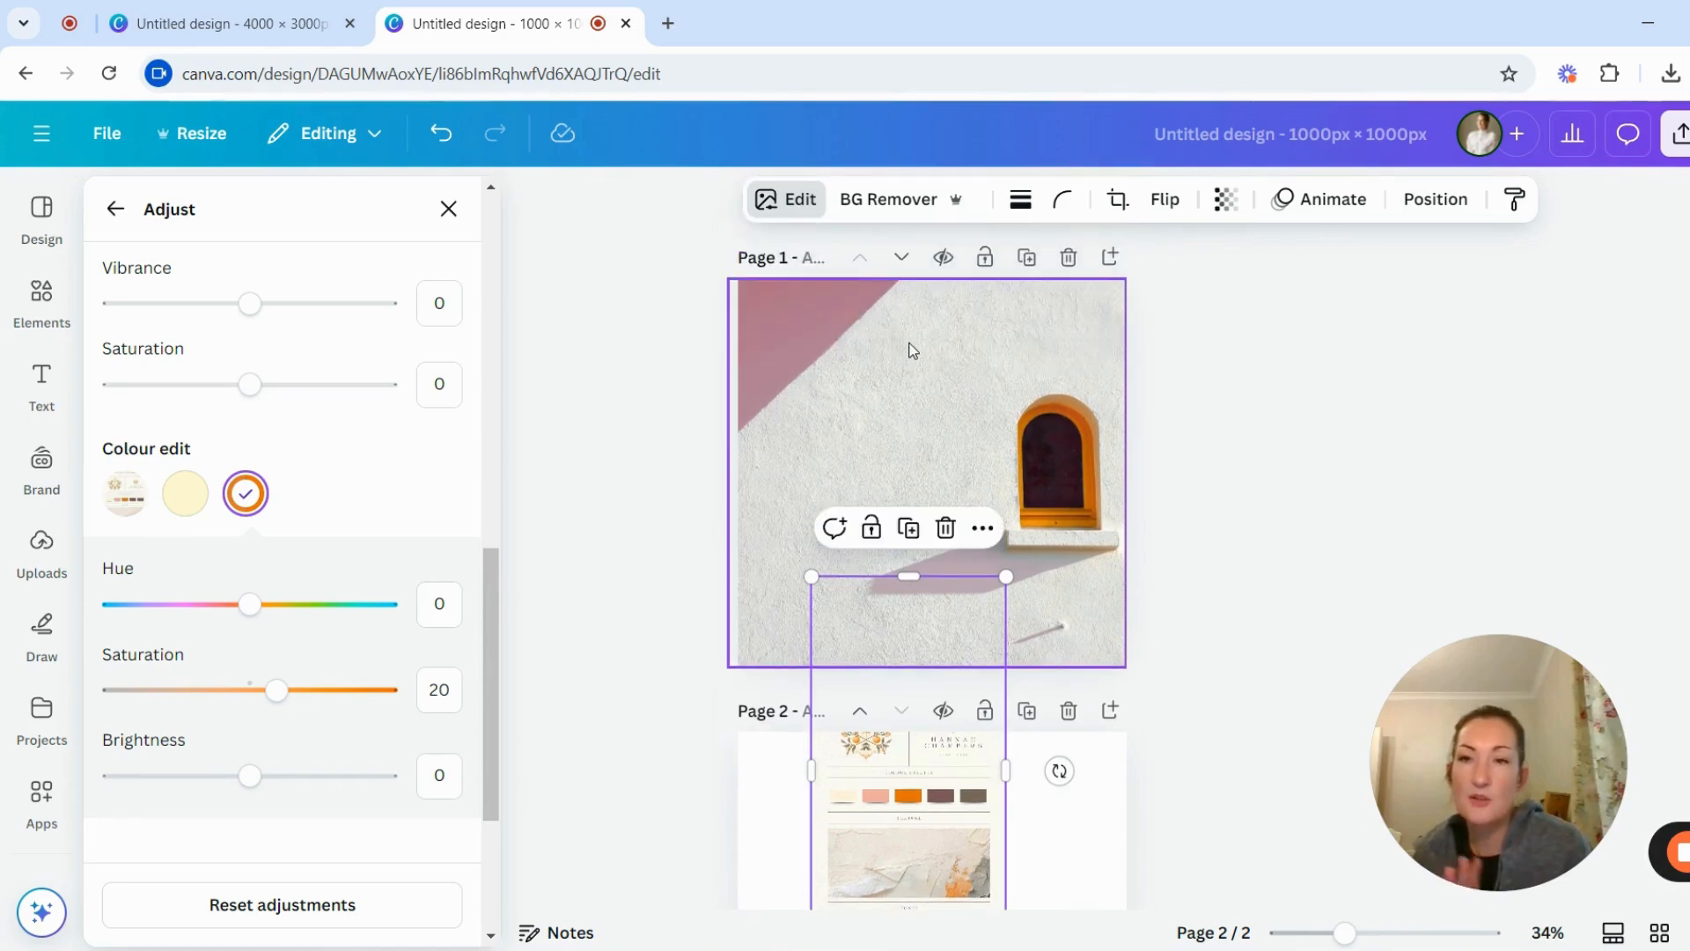